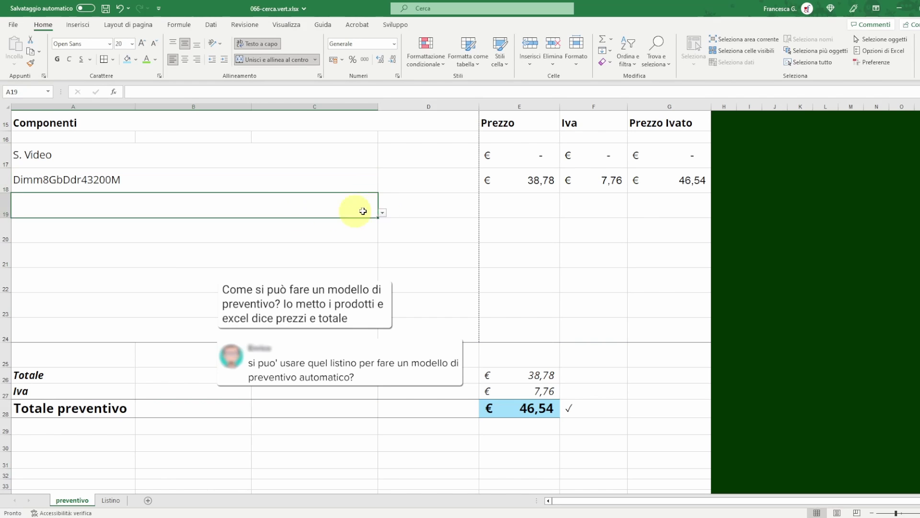
Pick Ddr58Gb4800M for row 19, Norton360Deluxe3Dispositi for row 20 and KasperskyInternetSecurityFull1 for row 21
left_click(154, 255)
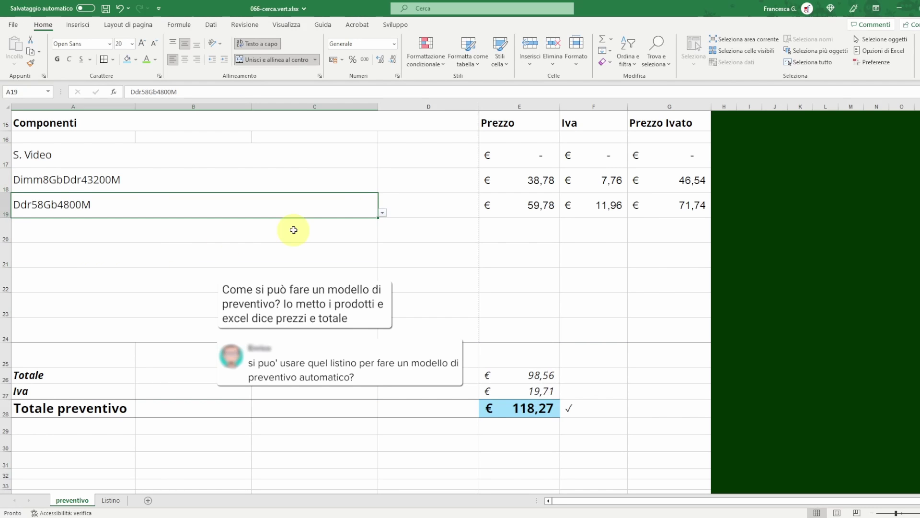
left_click(335, 235)
left_click(382, 237)
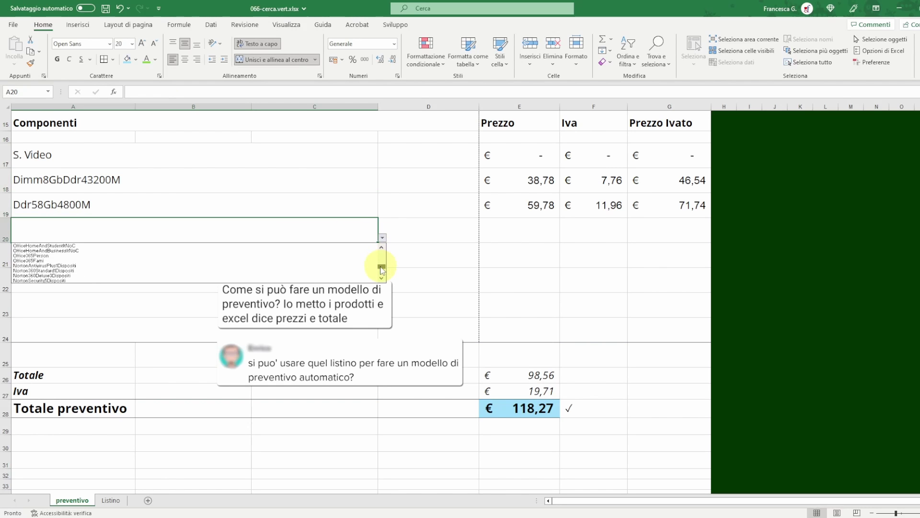
left_click(351, 256)
left_click(351, 257)
left_click(382, 262)
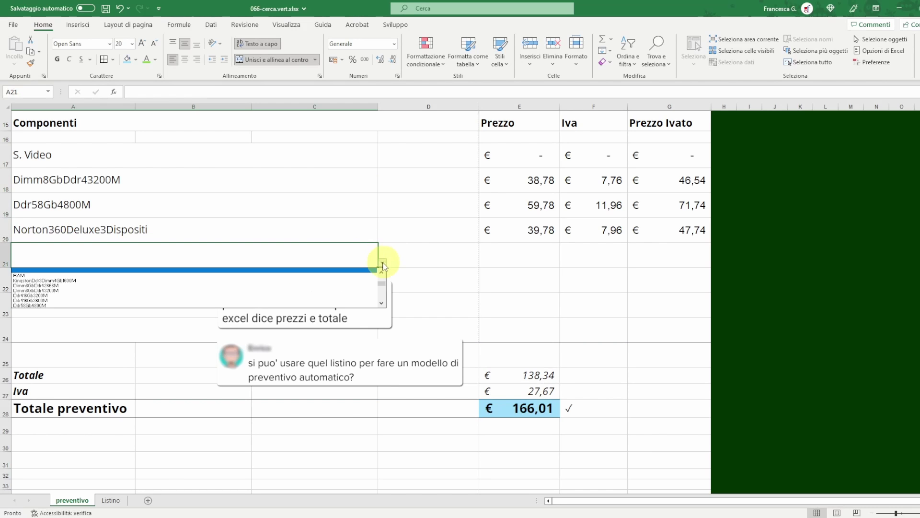
left_click_drag(382, 281, 382, 297)
left_click(316, 305)
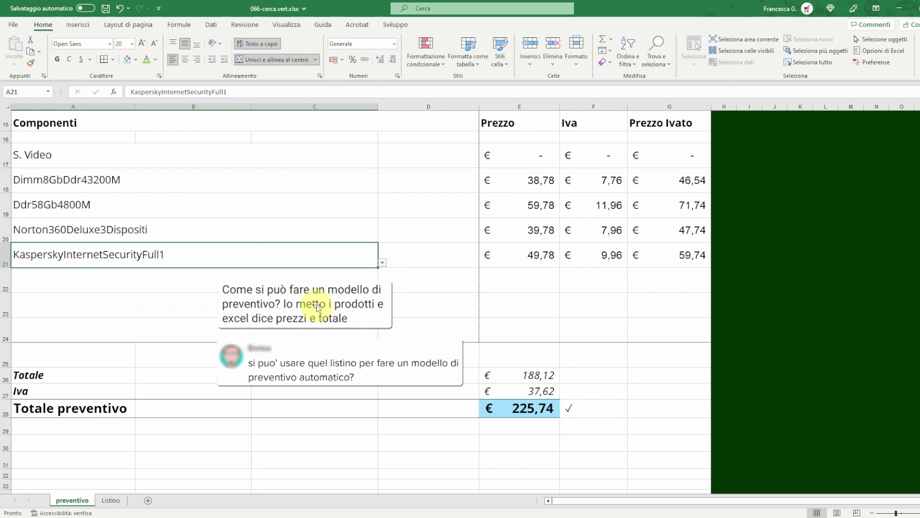
Pick McAfeeTotalSecurity3 for row 22 and replace S. Video in row 17 with McAfeeTotalSecurityTabletESmartphoneAndr
left_click(215, 282)
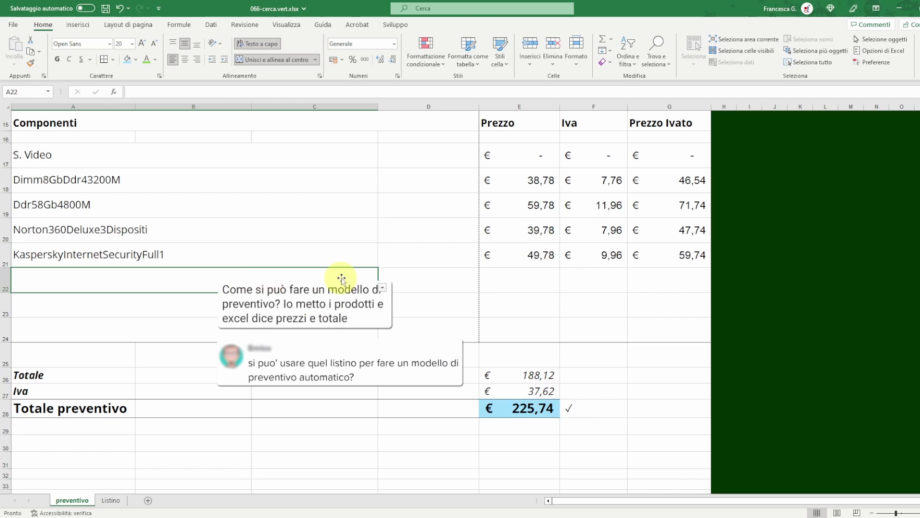
left_click(382, 288)
left_click_drag(382, 310, 382, 318)
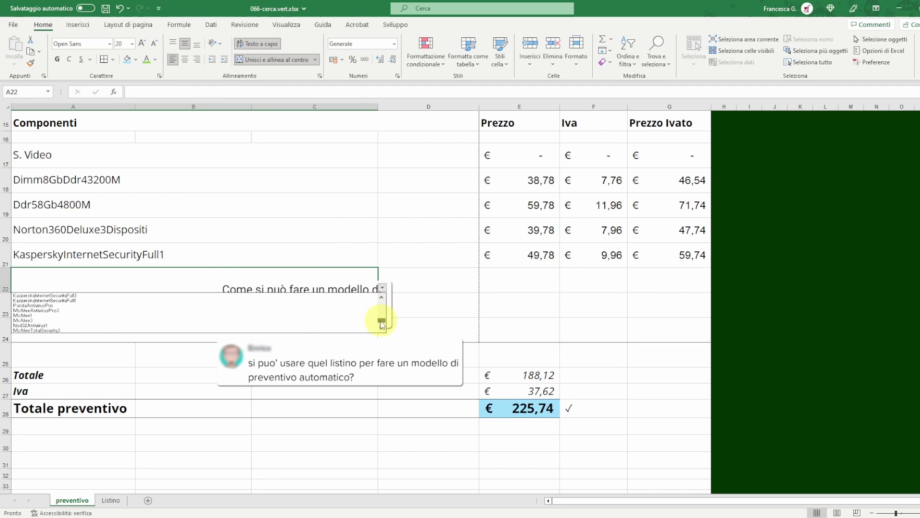
left_click(309, 316)
left_click(208, 157)
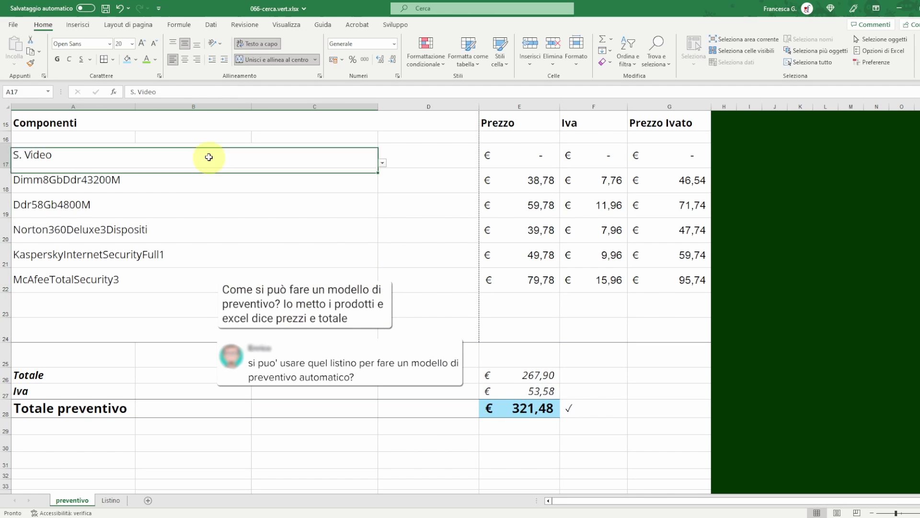
left_click(382, 163)
left_click_drag(382, 188, 382, 201)
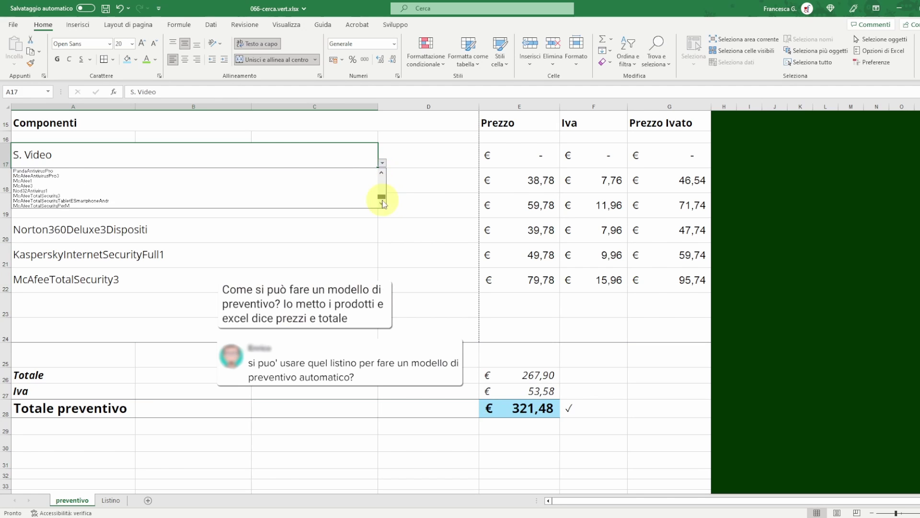
left_click(325, 199)
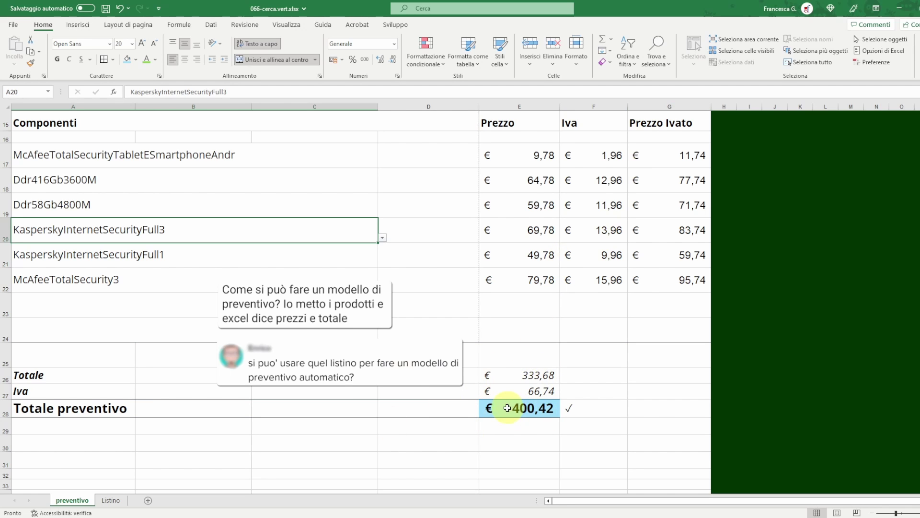
scroll(503, 417, "down", 1)
scroll(456, 401, "up", 2)
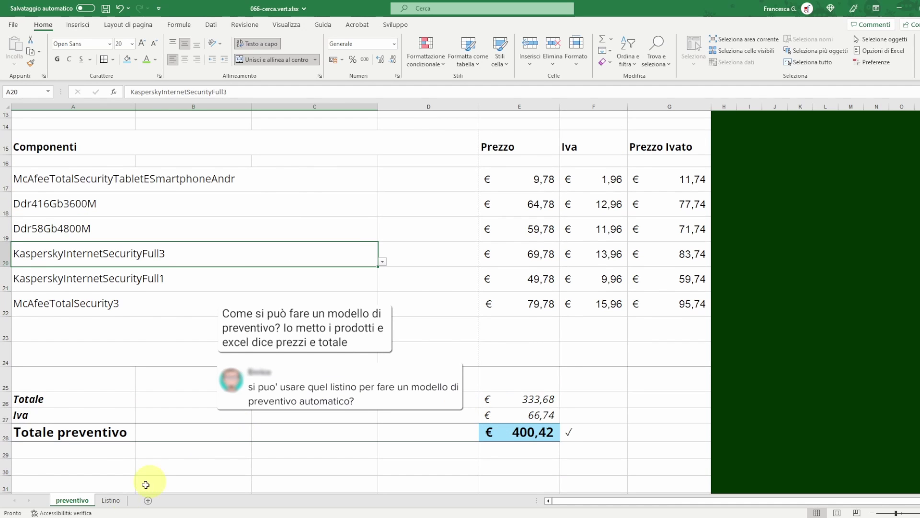
Look over the RAM section of the Listino price list sheet
left_click(111, 500)
left_click(201, 271)
scroll(193, 198, "up", 2)
scroll(194, 198, "down", 6)
scroll(187, 202, "up", 1)
scroll(202, 182, "up", 4)
scroll(168, 205, "up", 2)
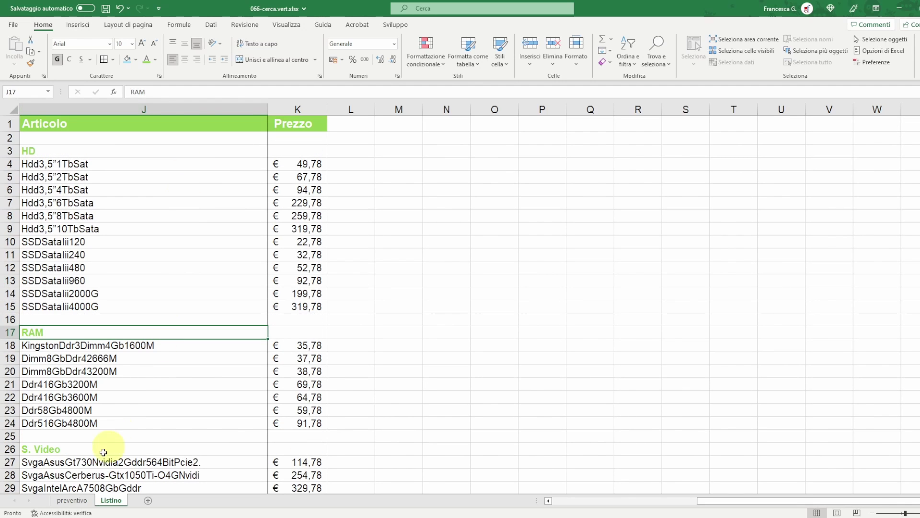
Back on preventivo, set row 17's component to McAfeeTotalSecurity3 and check its IVA formula
left_click(72, 500)
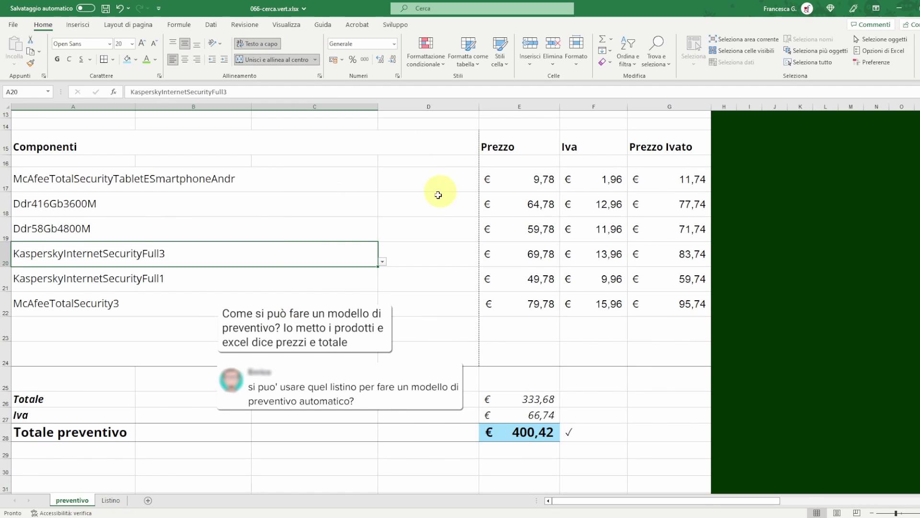
left_click(370, 181)
left_click(382, 188)
left_click(357, 216)
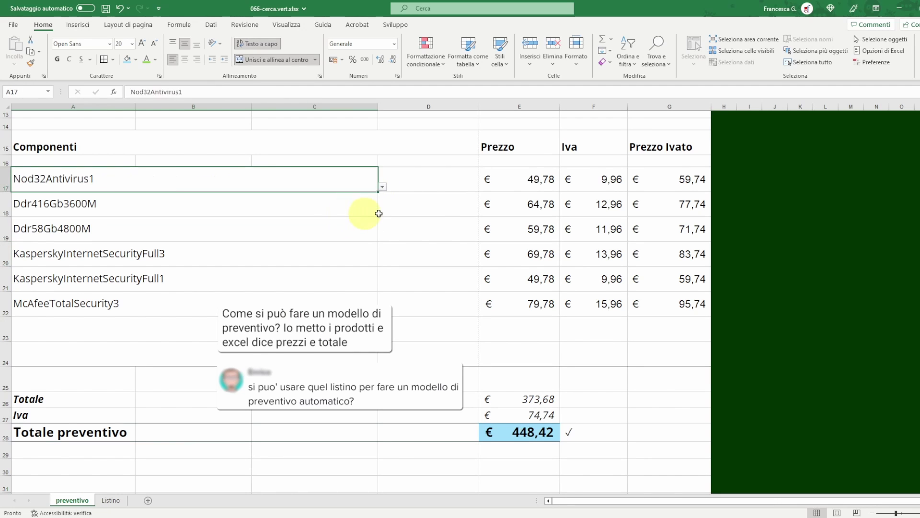
left_click(527, 184)
left_click(312, 178)
left_click(382, 186)
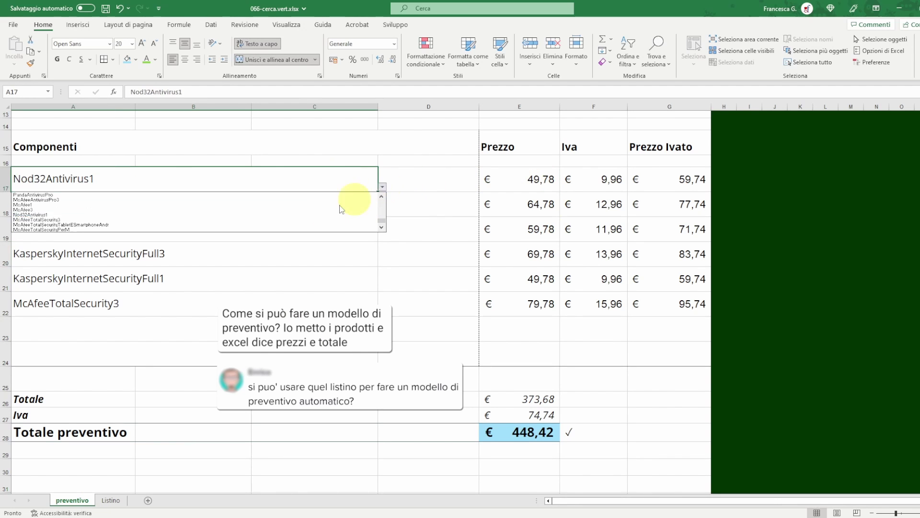
left_click(357, 215)
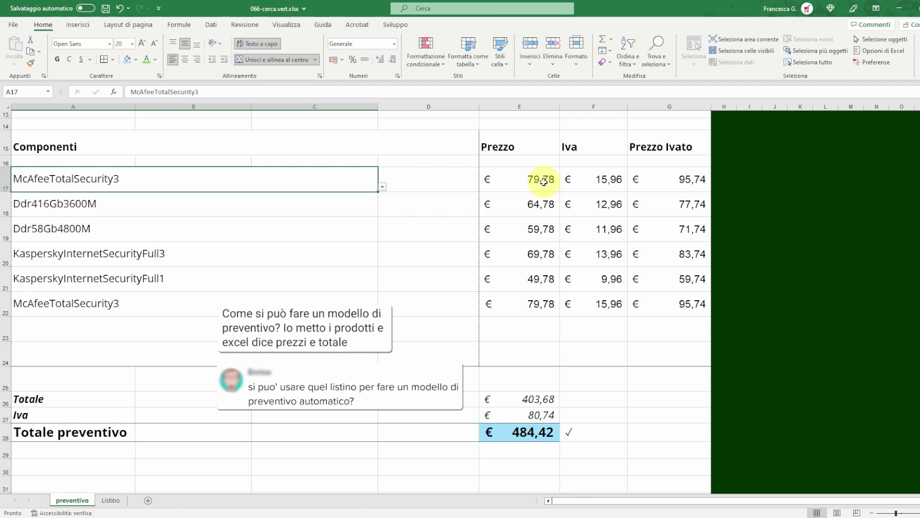
left_click(607, 179)
Check row 17's SE.ERRORE price formulas, then clear the components in A22 and A21
scroll(294, 304, "up", 3)
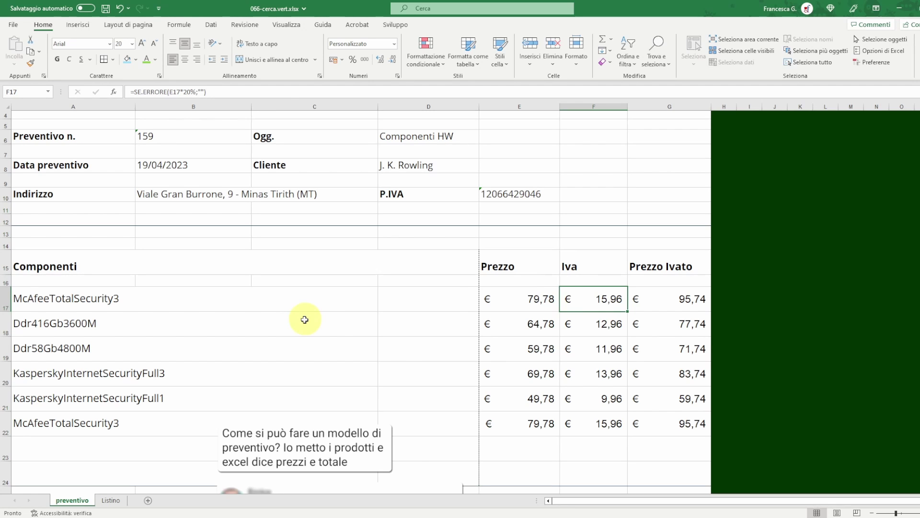
key("Left")
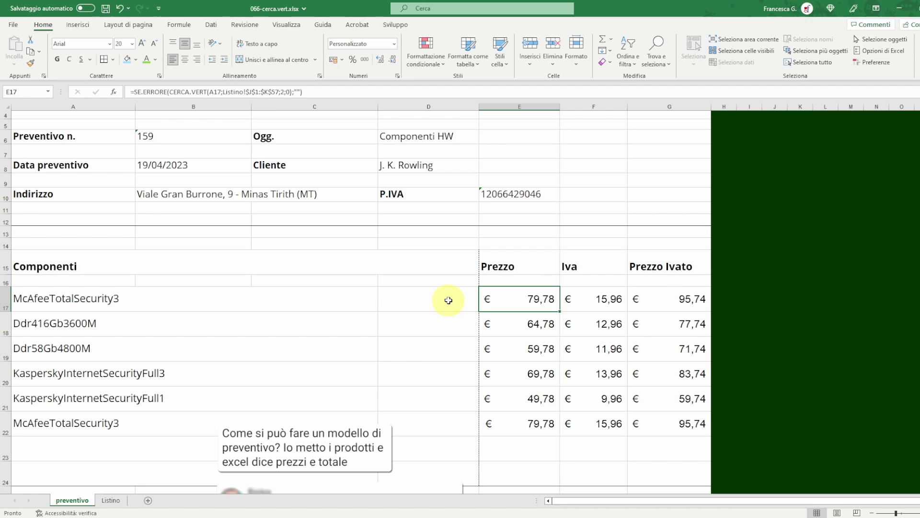
left_click(111, 417)
key("Delete")
key("Up")
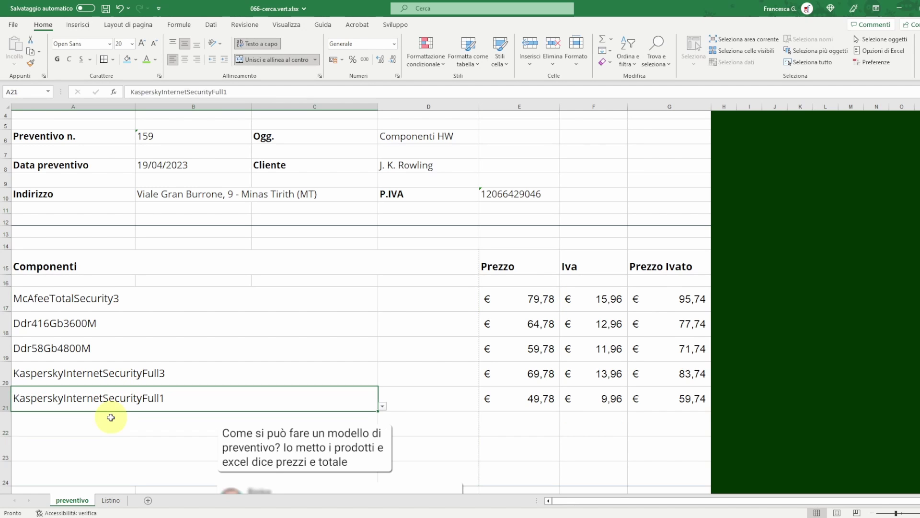
key("Delete")
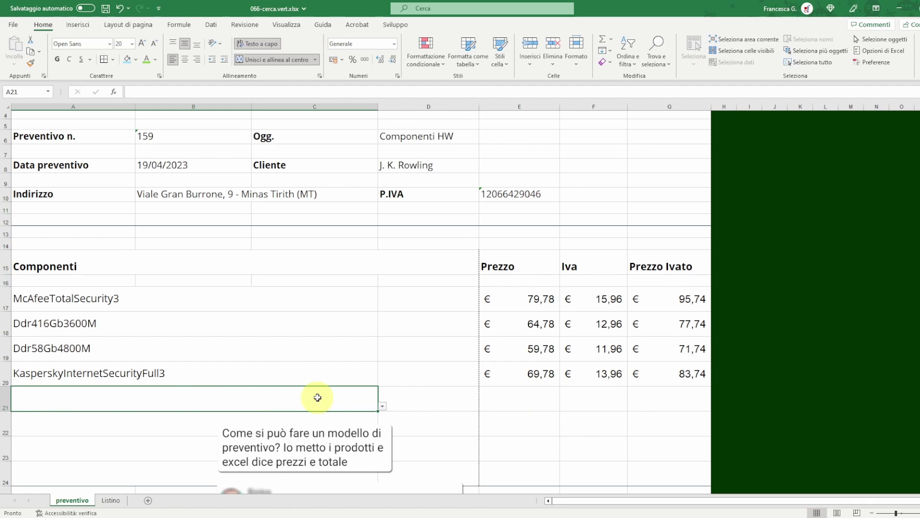
left_click_drag(213, 397, 643, 399)
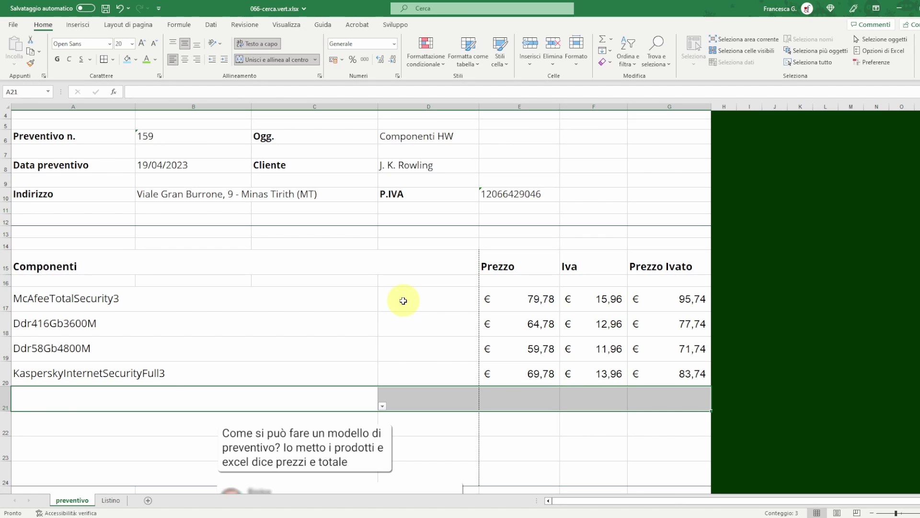
scroll(431, 311, "up", 1)
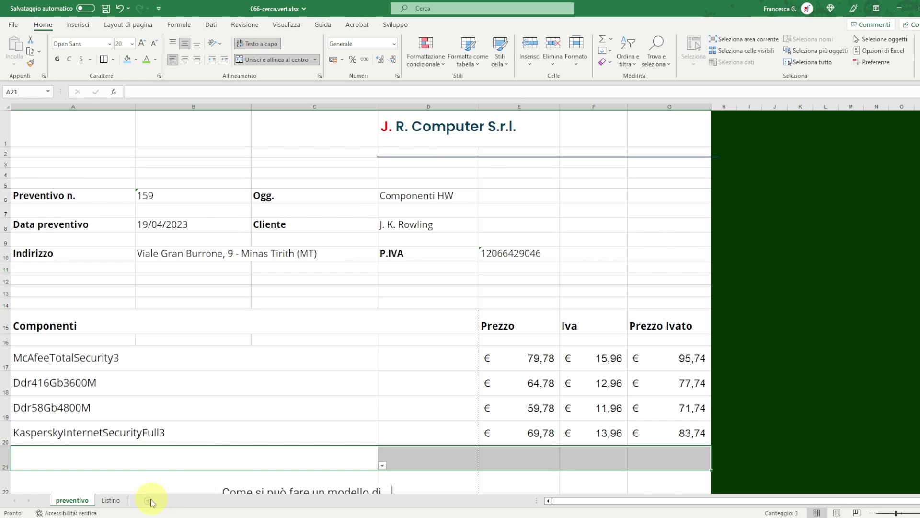
Add a new sheet Foglio1 and view it in Layout di pagina, then back in Normale
left_click(149, 500)
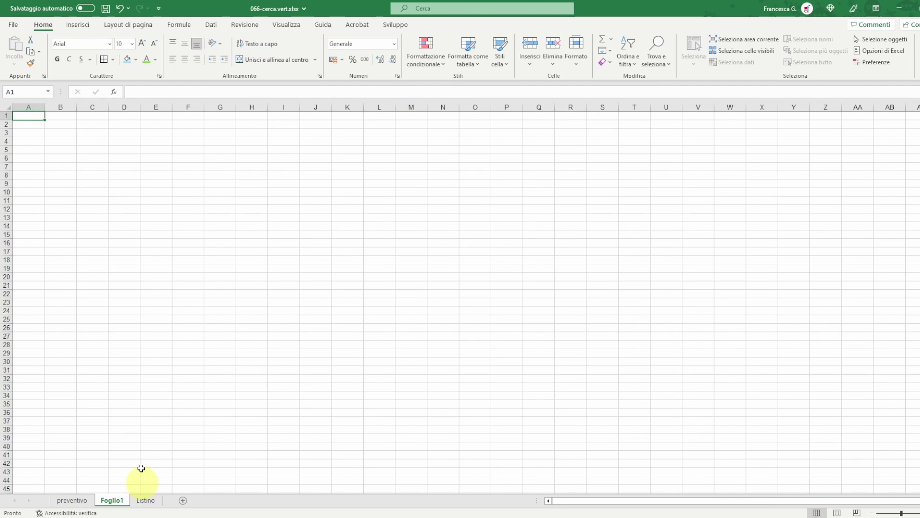
left_click(286, 26)
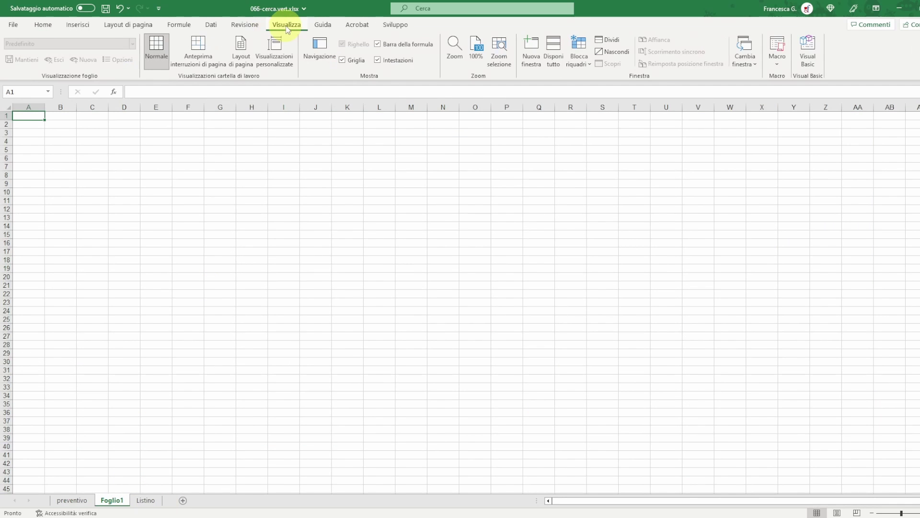
left_click(241, 53)
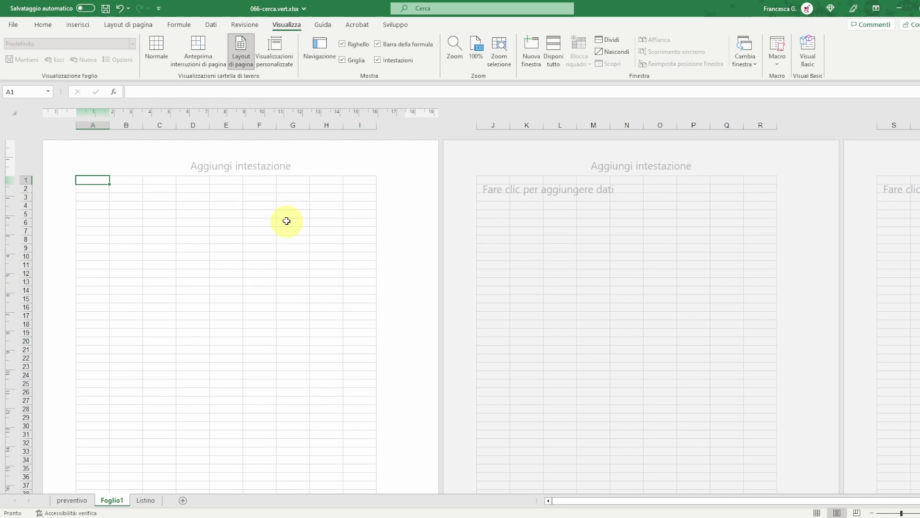
left_click(226, 247)
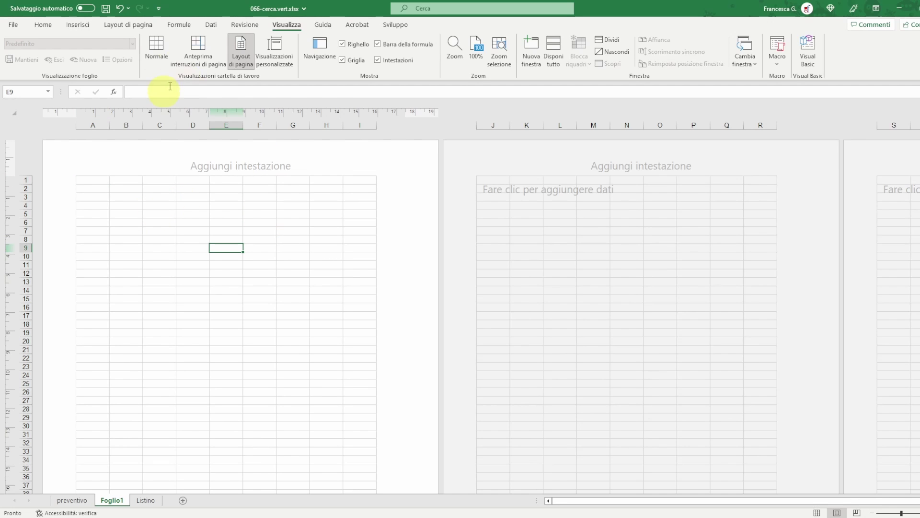
left_click(156, 52)
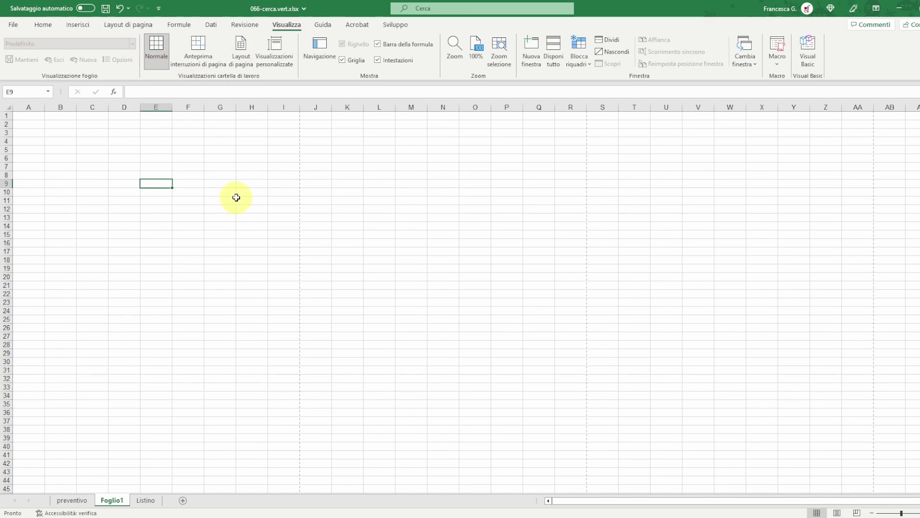
Zoom to about 200% and scroll down to inspect page-break lines near column I and row 177
left_click(293, 106)
left_click(284, 125)
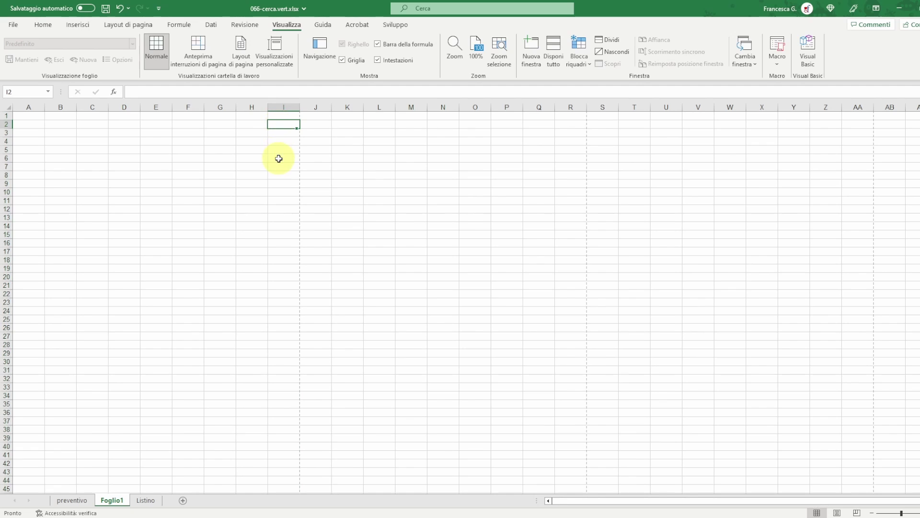
left_click_drag(901, 512, 909, 512)
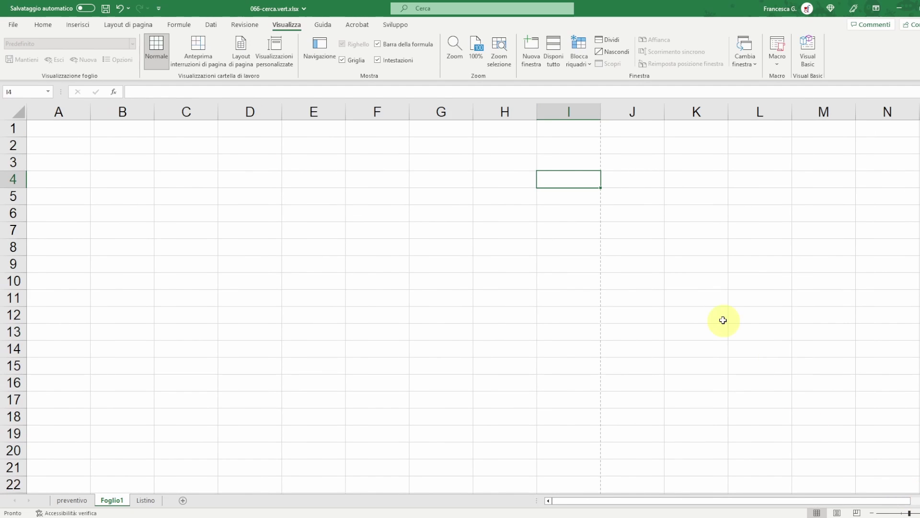
left_click(576, 114)
left_click(571, 164)
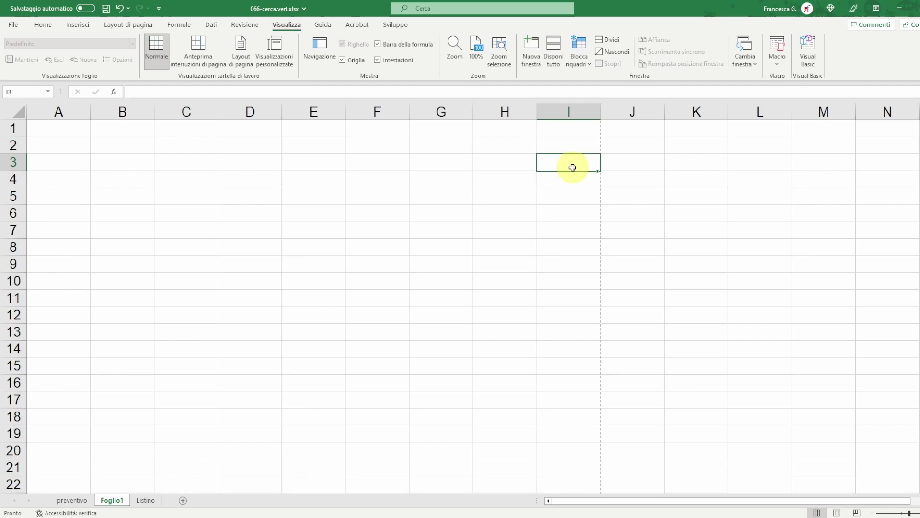
left_click(517, 193)
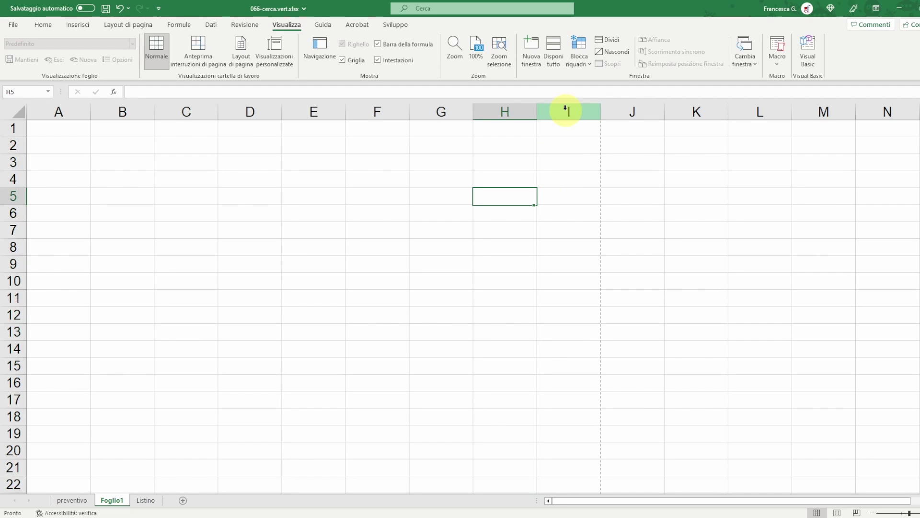
scroll(569, 203, "down", 3)
scroll(569, 203, "down", 7)
scroll(569, 202, "down", 8)
scroll(568, 240, "down", 3)
scroll(580, 373, "down", 9)
scroll(579, 373, "down", 8)
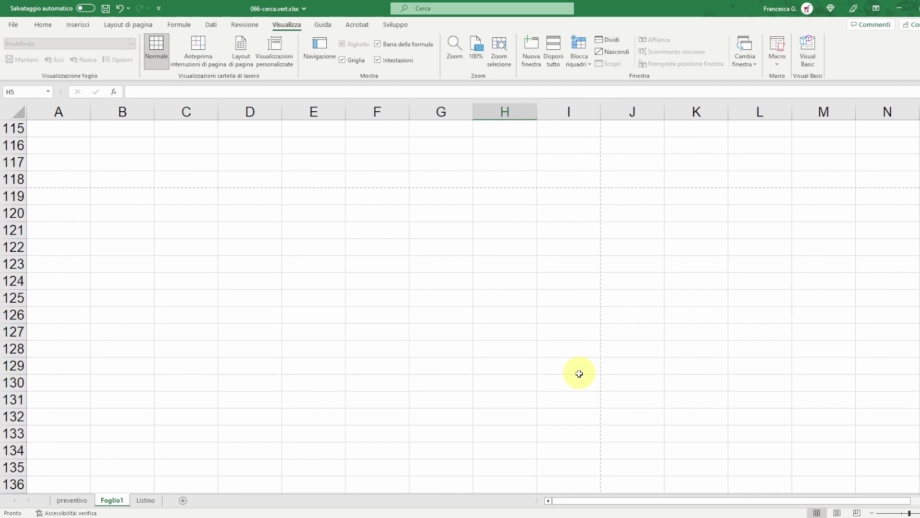
scroll(581, 345, "down", 3)
scroll(578, 287, "down", 16)
left_click(571, 214)
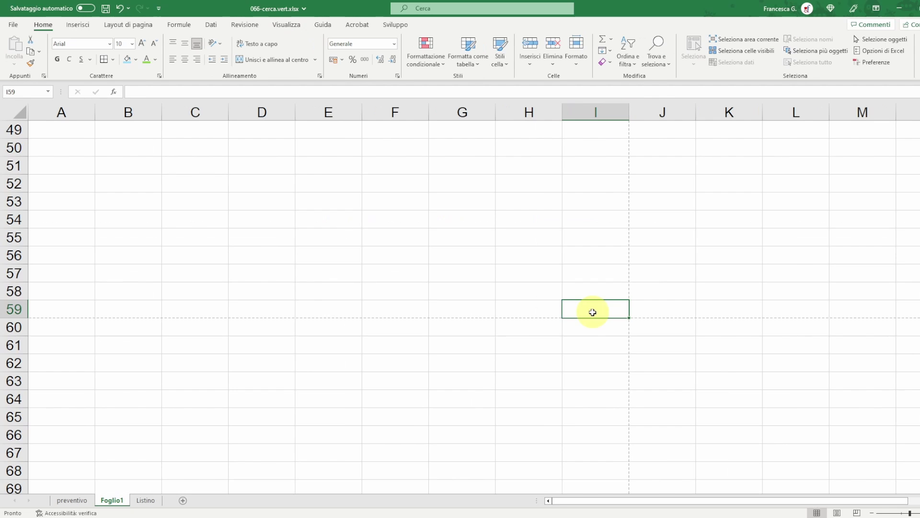
Select the range A1:I59 and zoom out to see it whole
left_click_drag(593, 312, 27, 1)
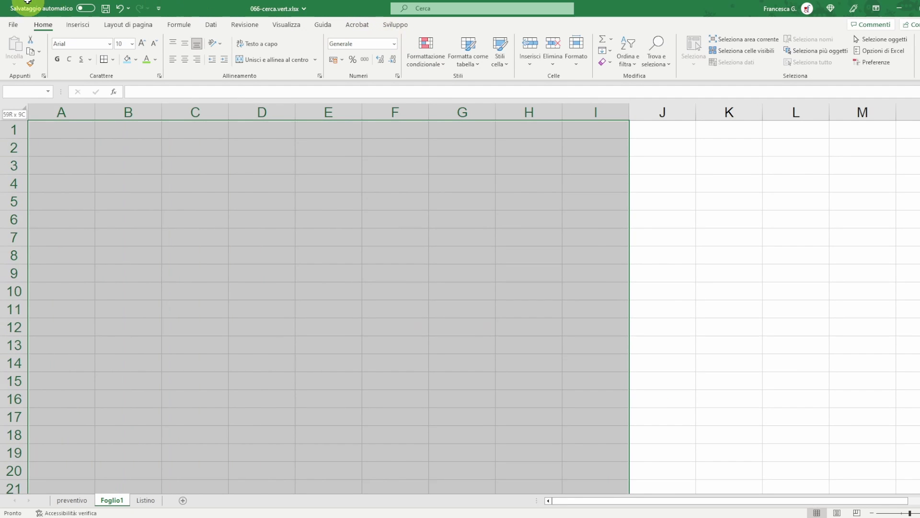
left_click(872, 513)
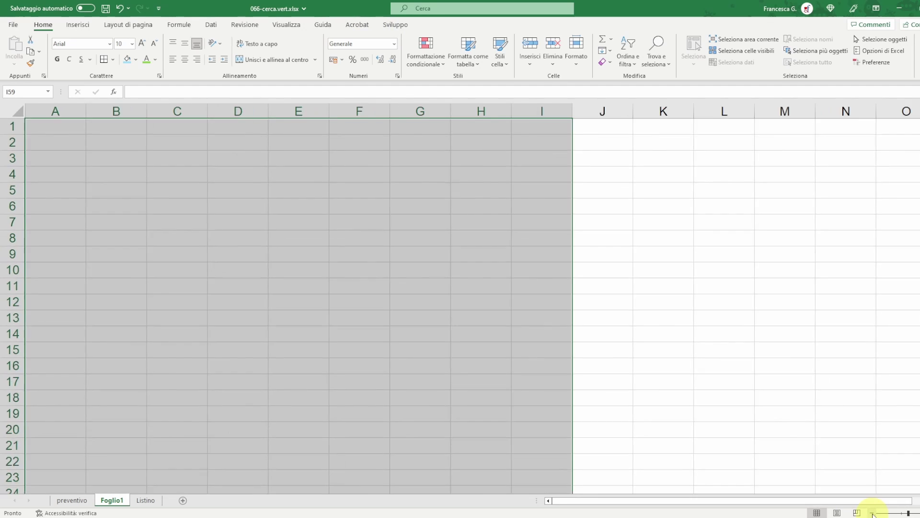
left_click(872, 513)
left_click(872, 513)
left_click(872, 513)
left_click(872, 513)
left_click(872, 512)
left_click(872, 513)
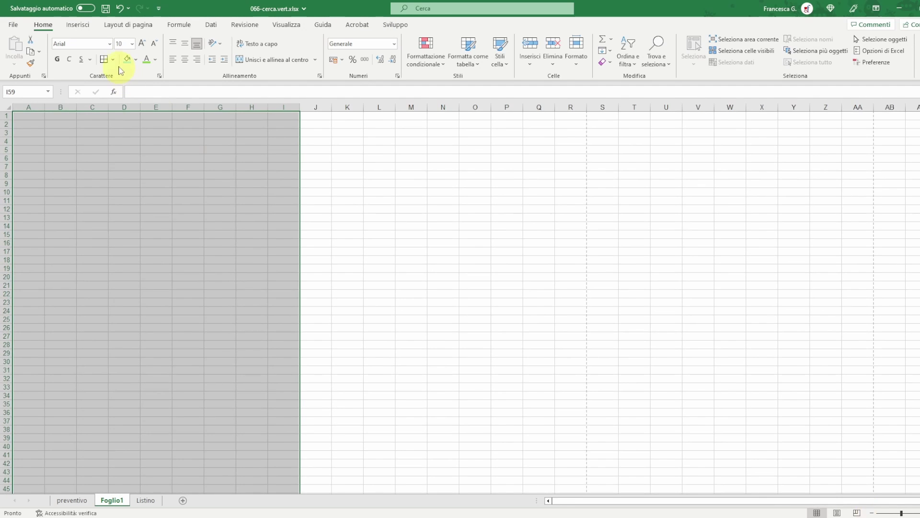
Apply a black Bordato outline to the range through Altri bordi
left_click(113, 60)
left_click(133, 359)
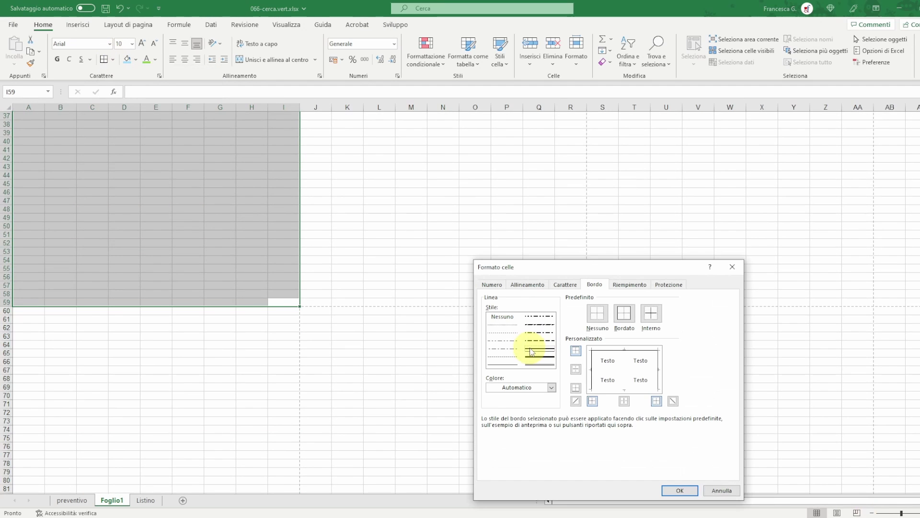
left_click(518, 387)
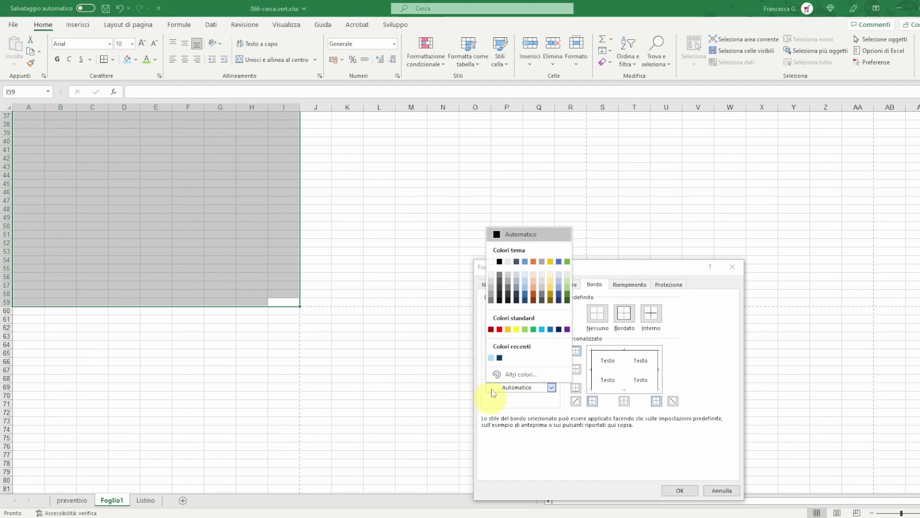
left_click(502, 261)
left_click(624, 314)
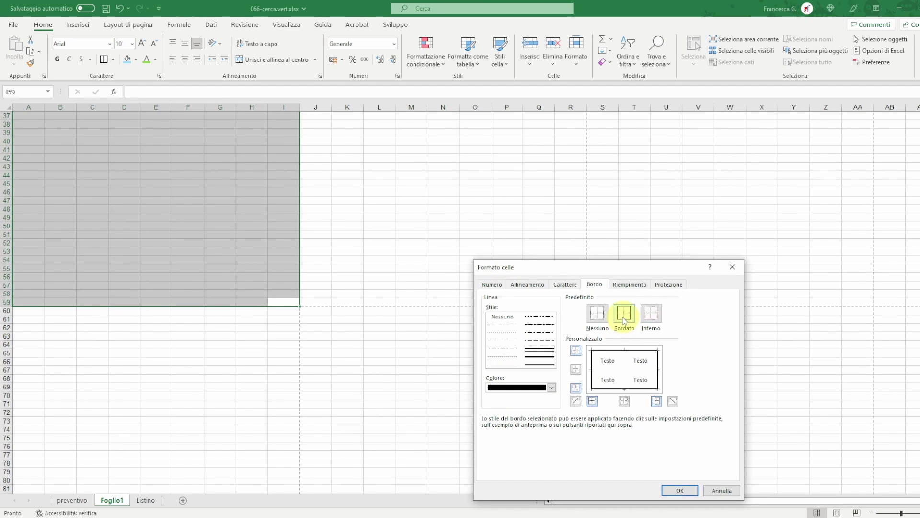
left_click(674, 489)
left_click(378, 337)
scroll(377, 337, "up", 2)
scroll(377, 336, "up", 10)
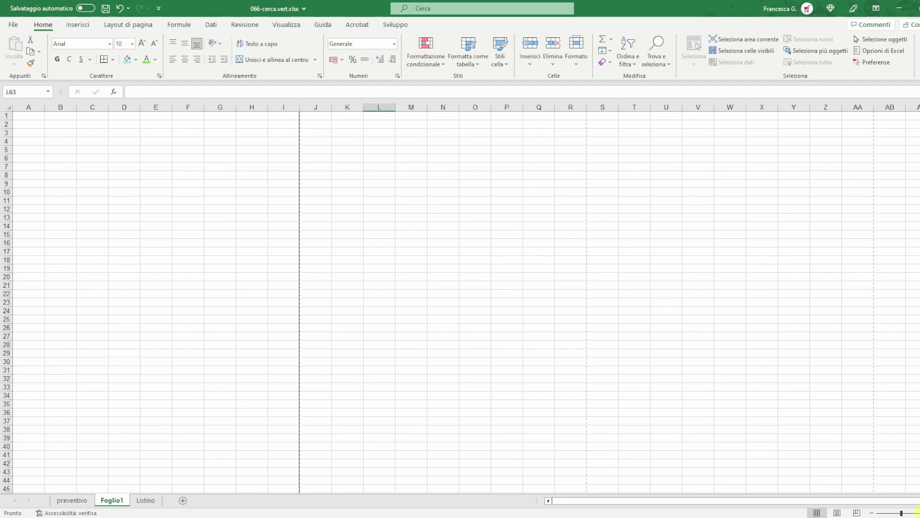
left_click(916, 510)
left_click(916, 510)
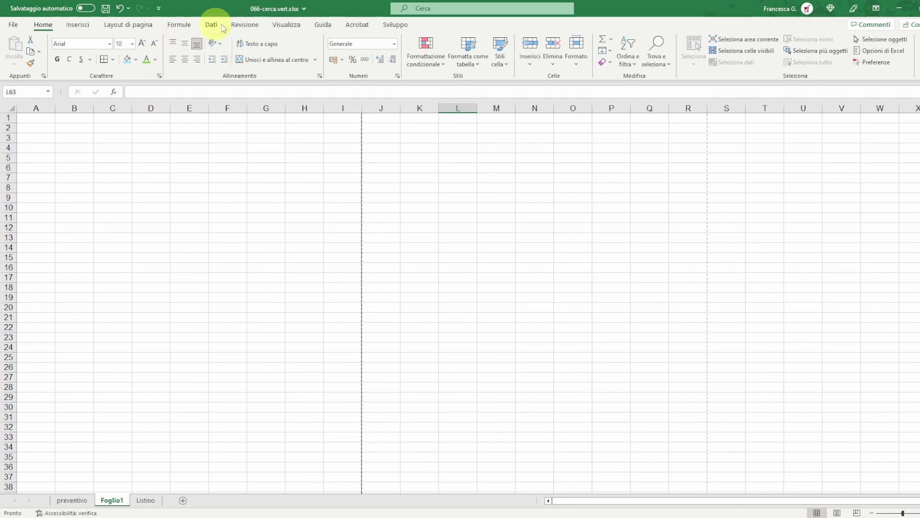
left_click(286, 25)
left_click(250, 51)
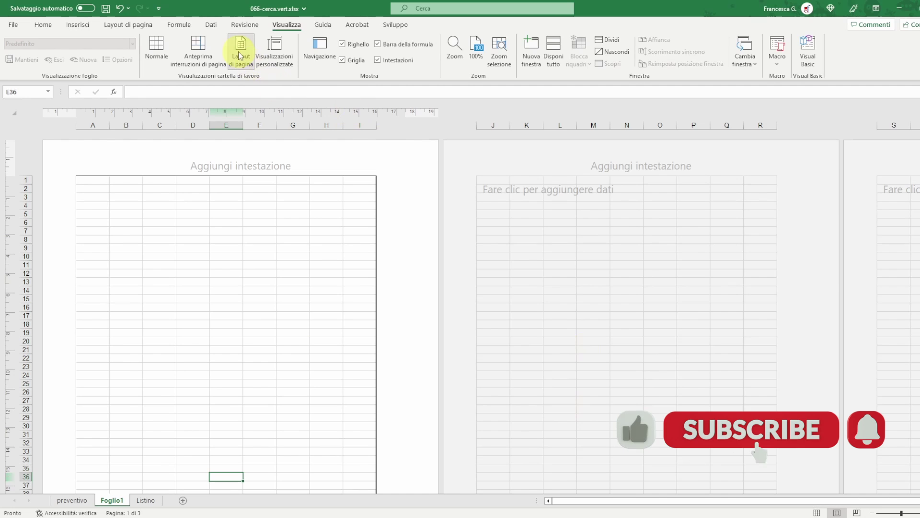
left_click(151, 53)
left_click(159, 178)
left_click_drag(36, 117, 327, 202)
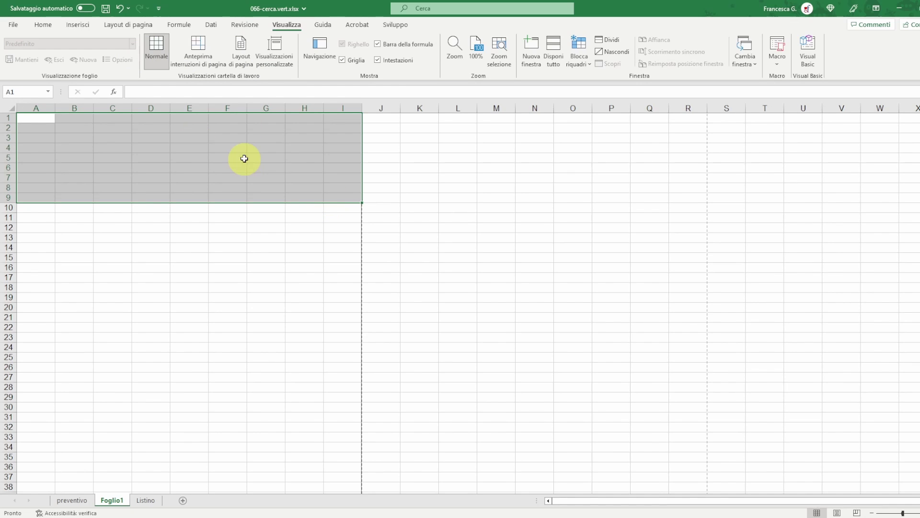
left_click(151, 160)
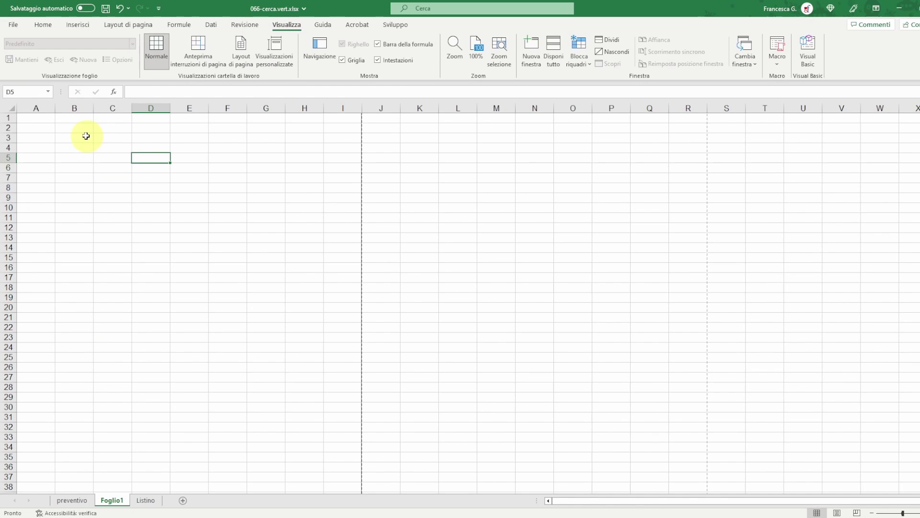
Copy preventivo's header A1:G12 and paste it as values into Foglio1 at A1
left_click(72, 500)
mouse_move(107, 133)
left_mouse_down()
mouse_move(648, 288)
mouse_move(670, 280)
left_mouse_up()
right_click(279, 200)
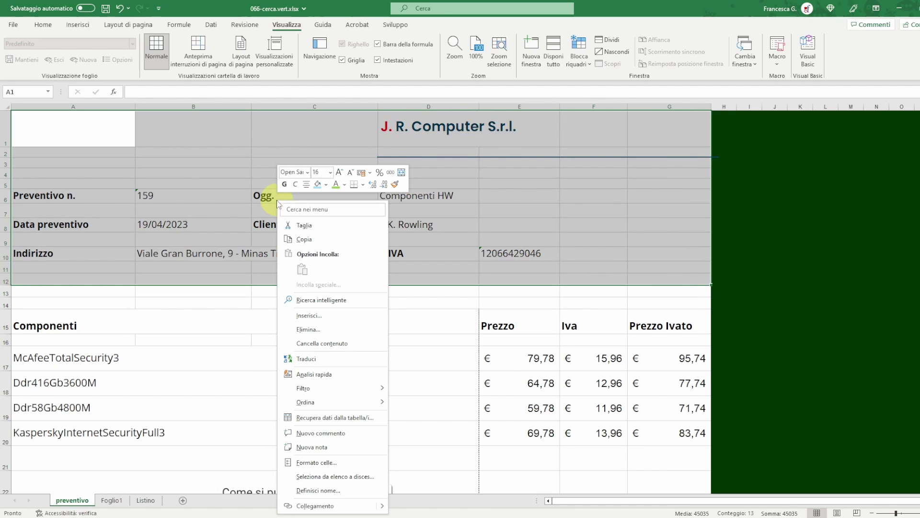
left_click(303, 240)
left_click(113, 500)
right_click(38, 120)
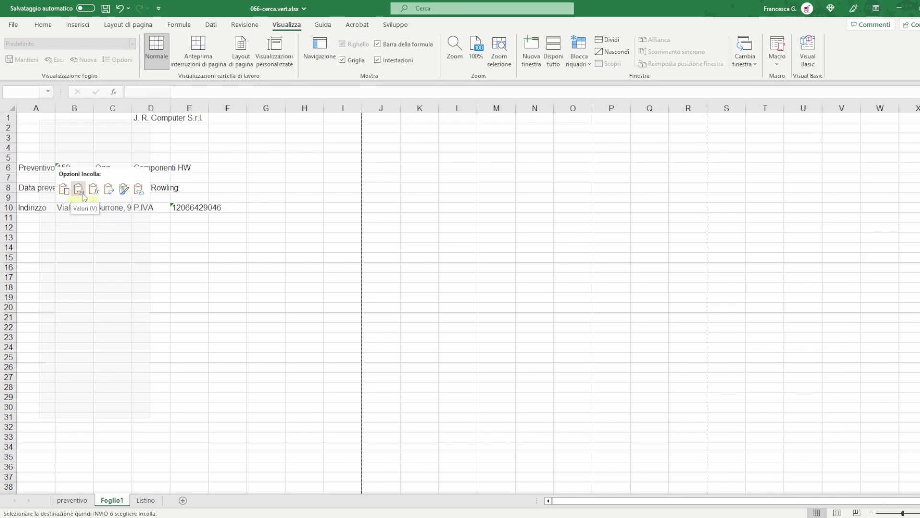
left_click(79, 190)
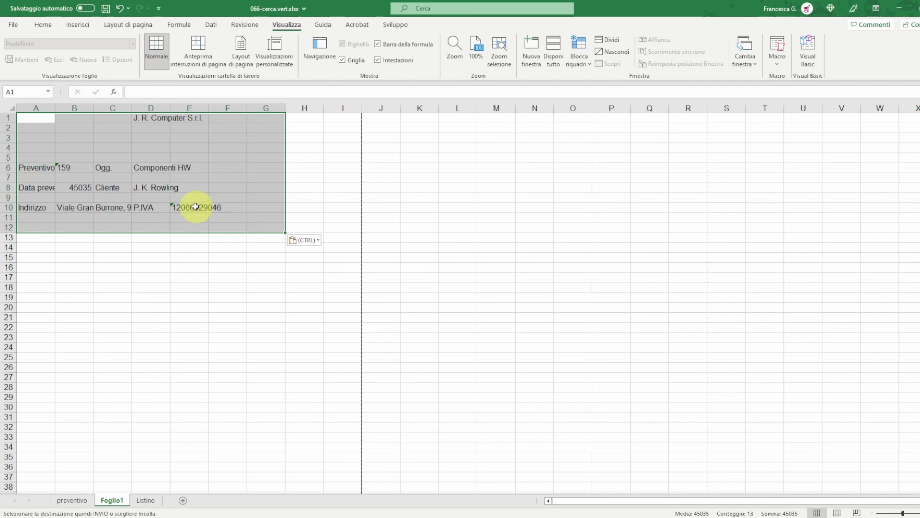
Move the Ogg./Cliente/P.IVA block down to D19:F23
key("ctrl+z")
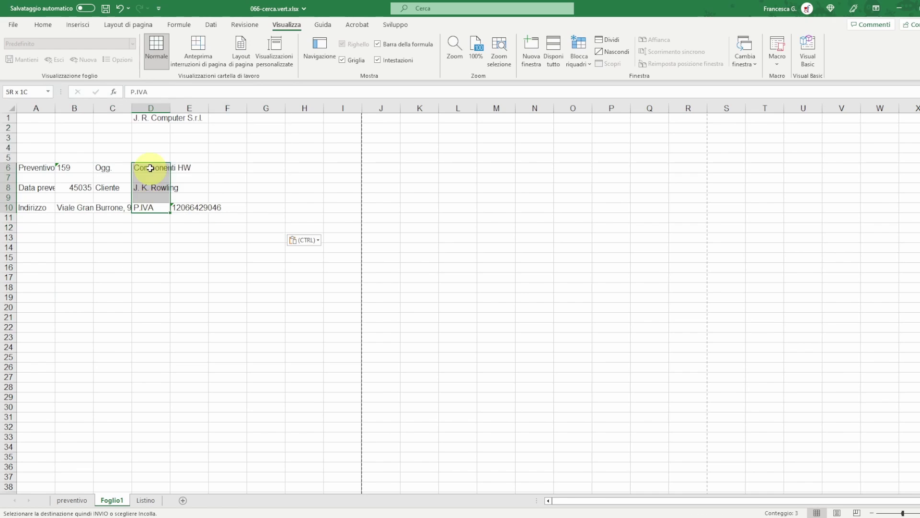
key("ctrl+z")
key("ctrl+y")
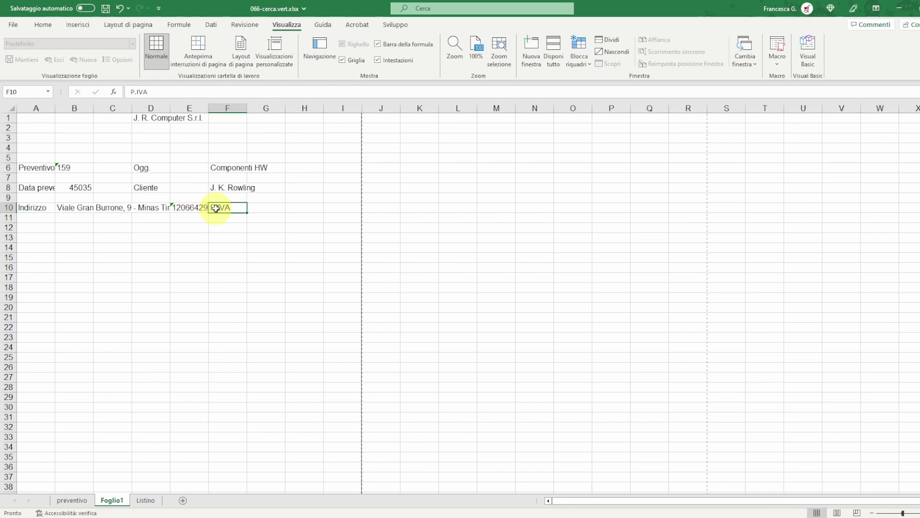
key("ctrl+y")
key("ctrl+y")
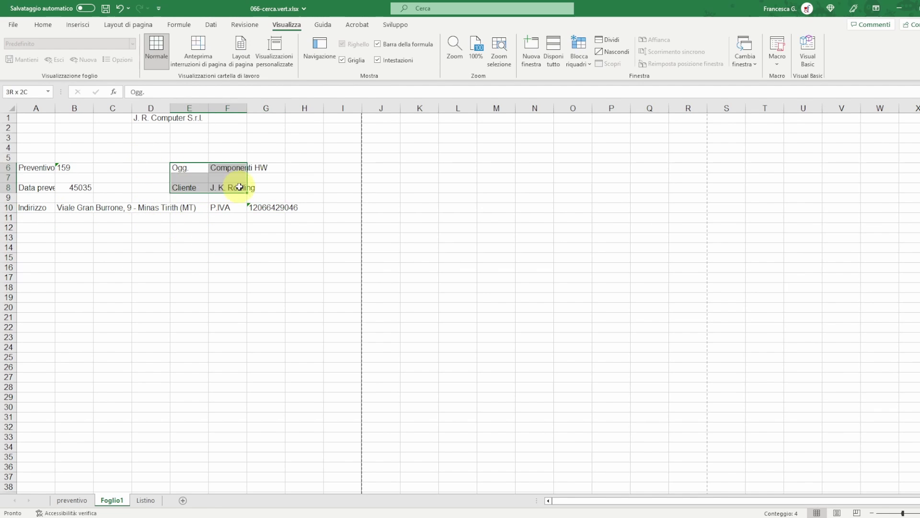
key("ctrl+y")
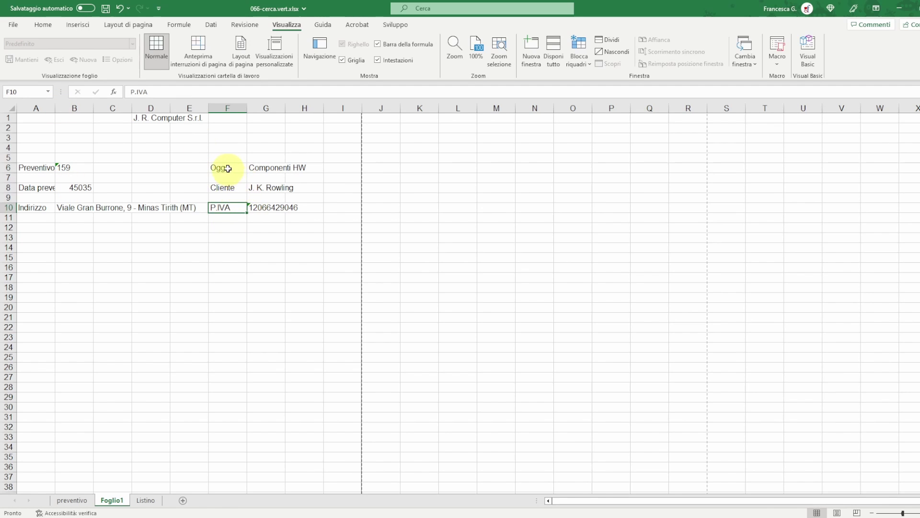
left_click_drag(229, 168, 307, 207)
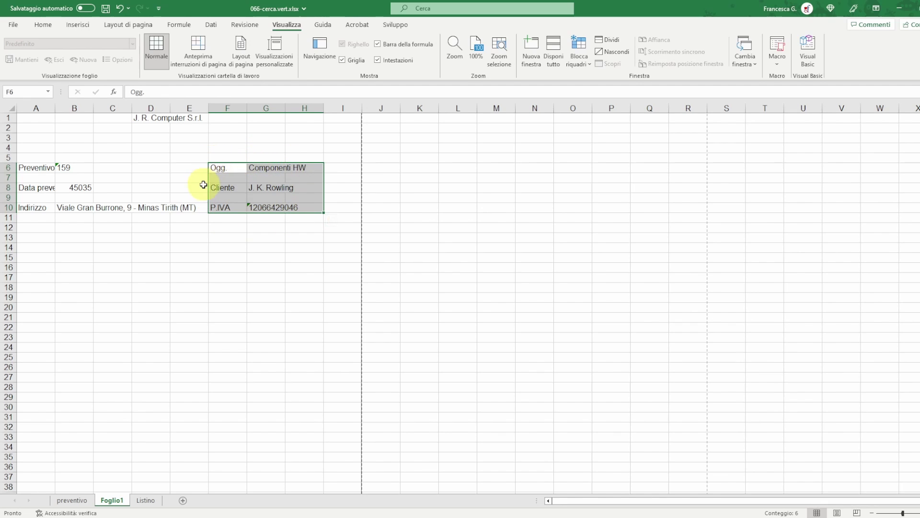
left_click_drag(208, 189, 129, 307)
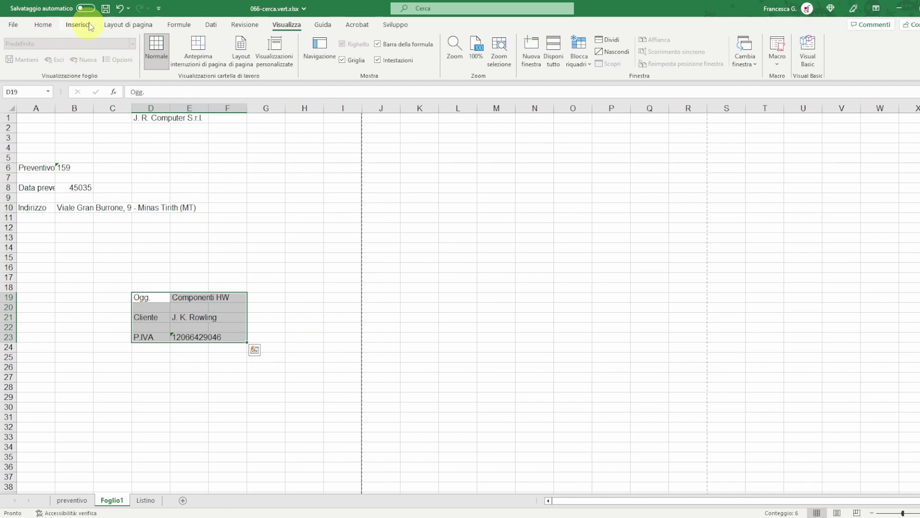
Undo the block move and format the B8 date as a short date, 19/04/2023
left_click(120, 9)
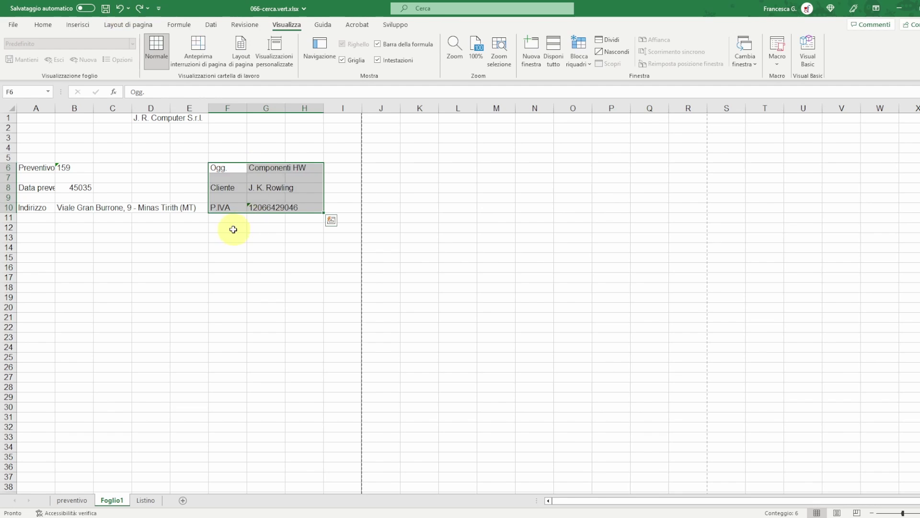
left_click(83, 187)
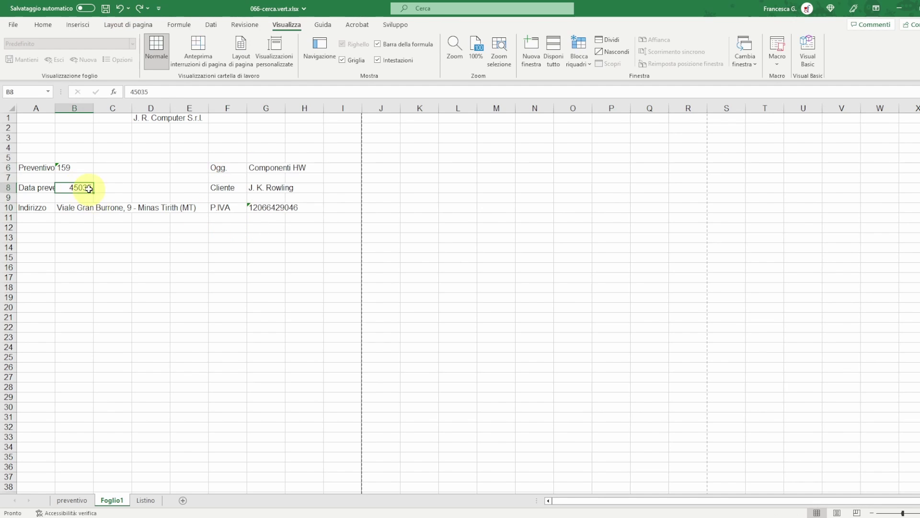
left_click(47, 24)
left_click(393, 43)
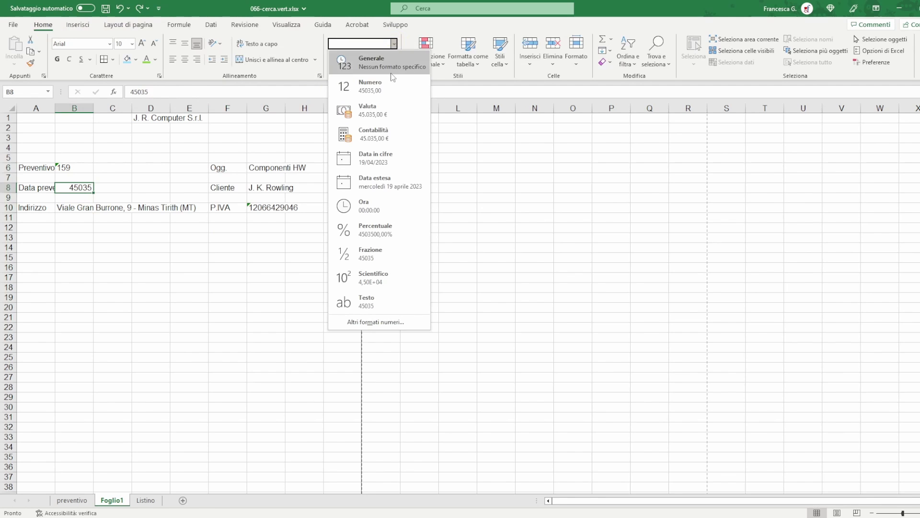
left_click(388, 158)
Auto-fit column A and delete the empty rows 3 and 4
left_click(38, 108)
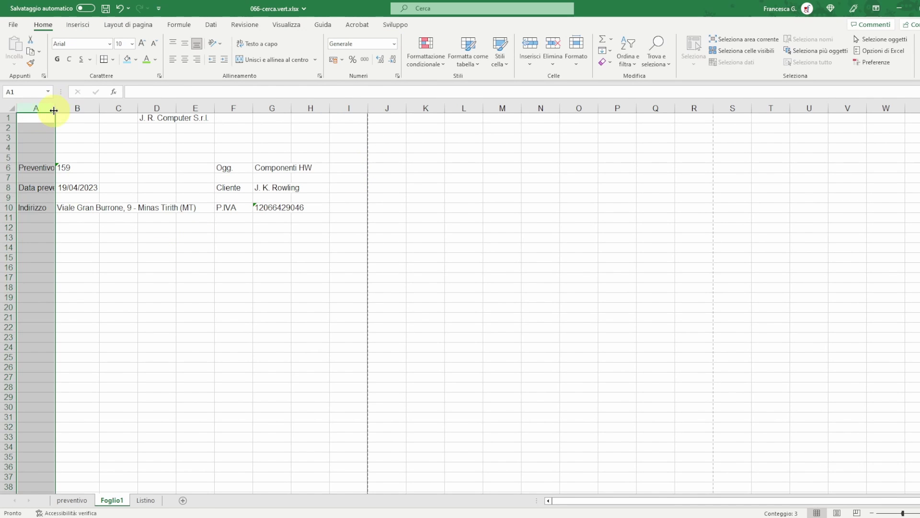
double_click(55, 110)
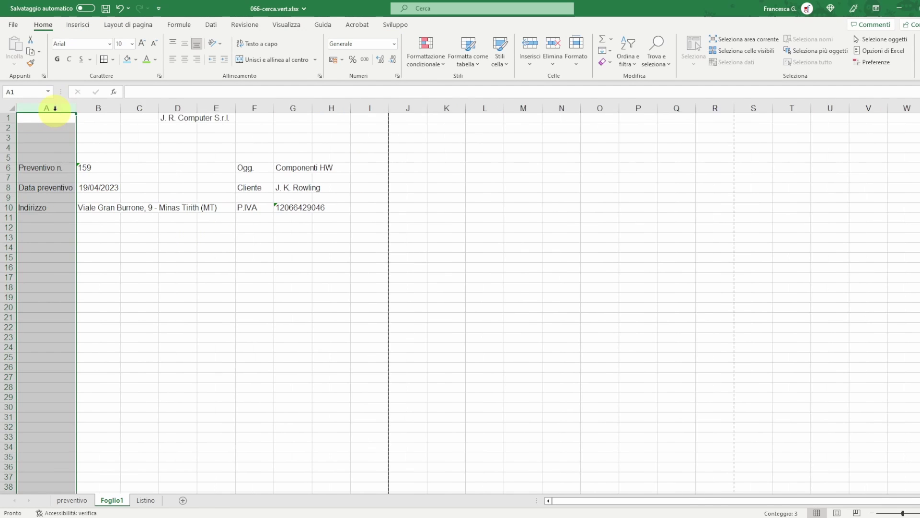
left_click(139, 238)
left_click(44, 119)
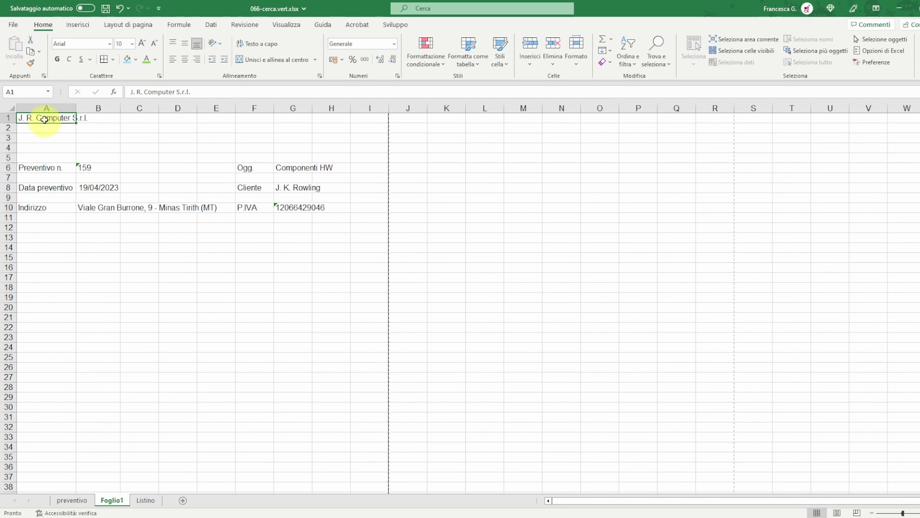
left_click_drag(8, 138, 8, 148)
right_click(8, 144)
left_click(38, 249)
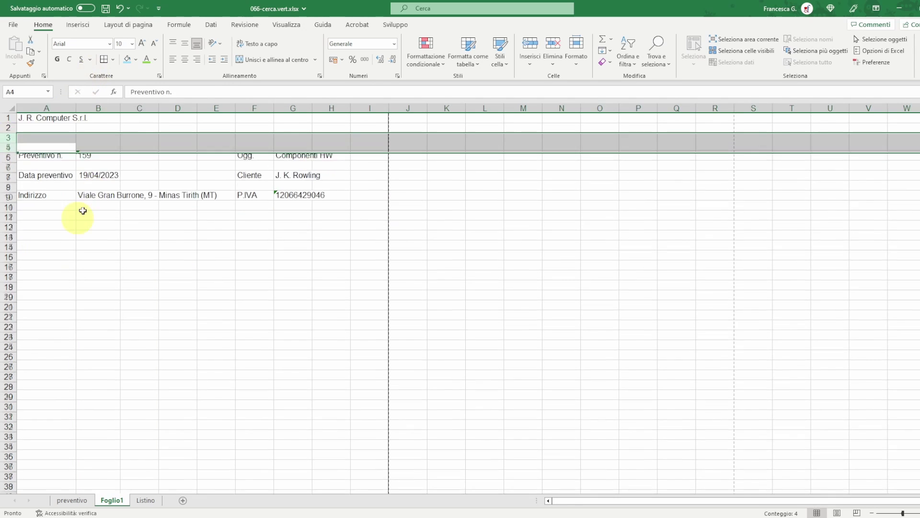
Make the company name in A1 bold at size 16
left_click(134, 131)
left_click(22, 118)
key("ctrl+g")
key("ctrl+shift+greater")
key("ctrl+shift+greater")
key("ctrl+shift+greater")
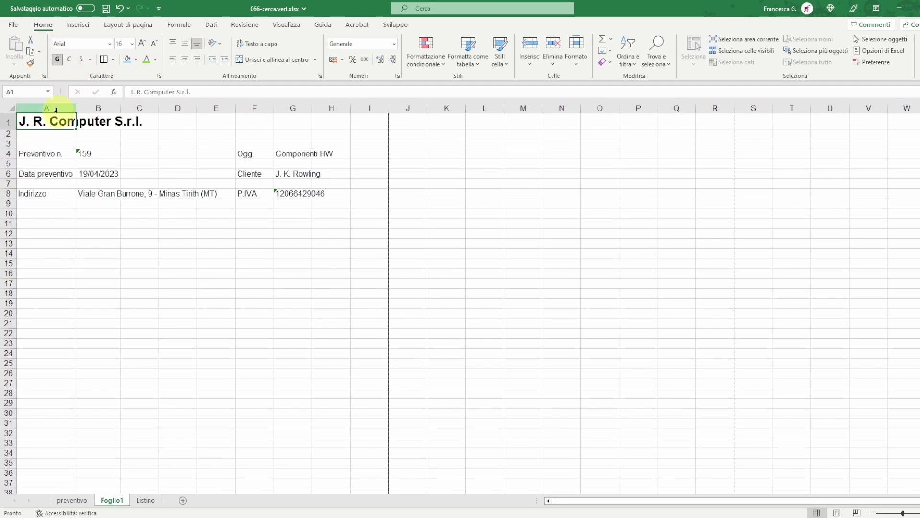
Bold the labels in A4:A8 and F4:F8 and re-fit column A
left_click_drag(29, 154, 38, 193)
left_click_drag(247, 153, 246, 193, "ctrl")
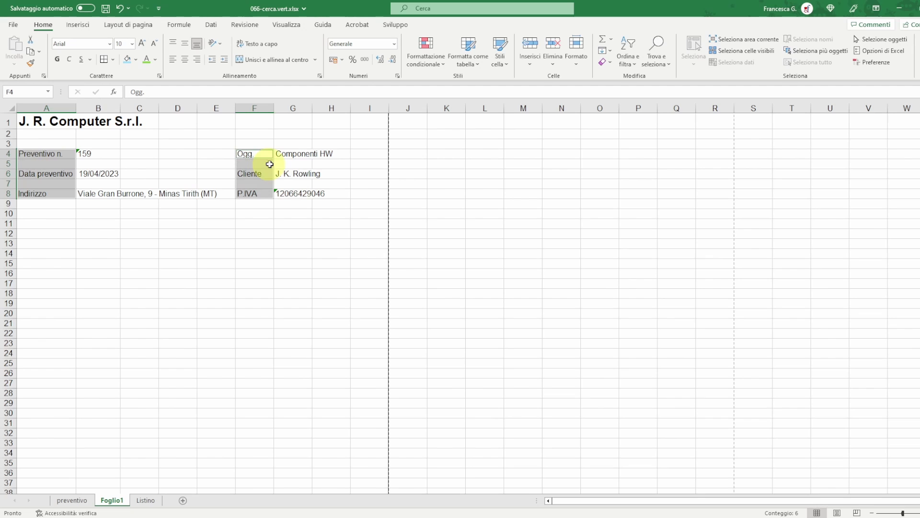
left_click(57, 61)
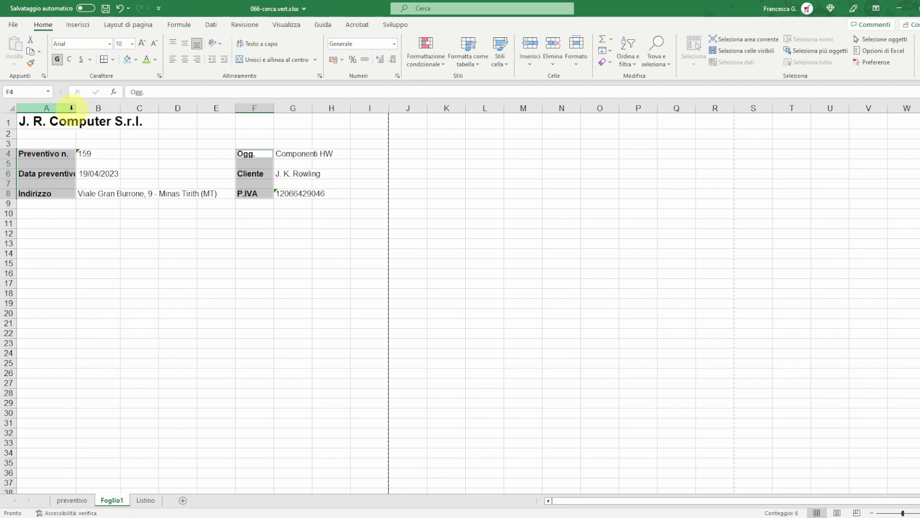
double_click(75, 107)
left_click(146, 233)
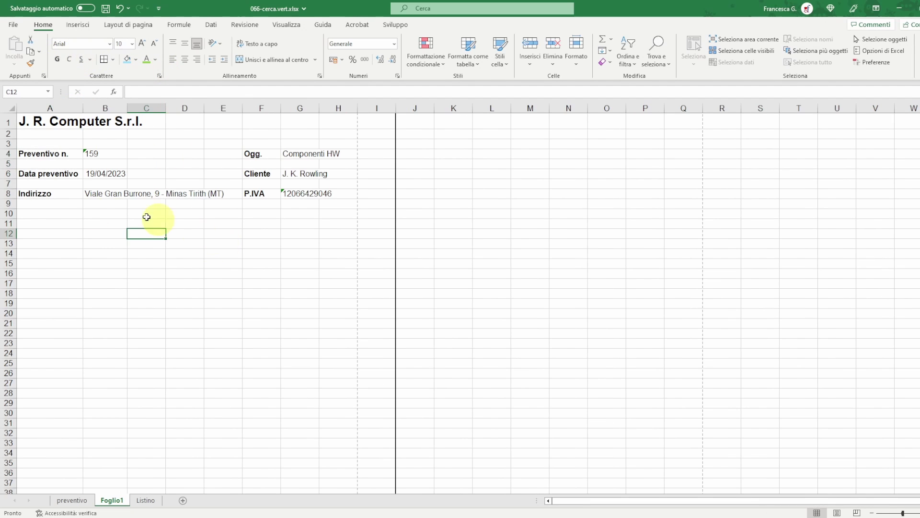
left_click_drag(48, 214, 377, 213)
Add a Bordo inferiore beneath A10:I10
left_click(115, 59)
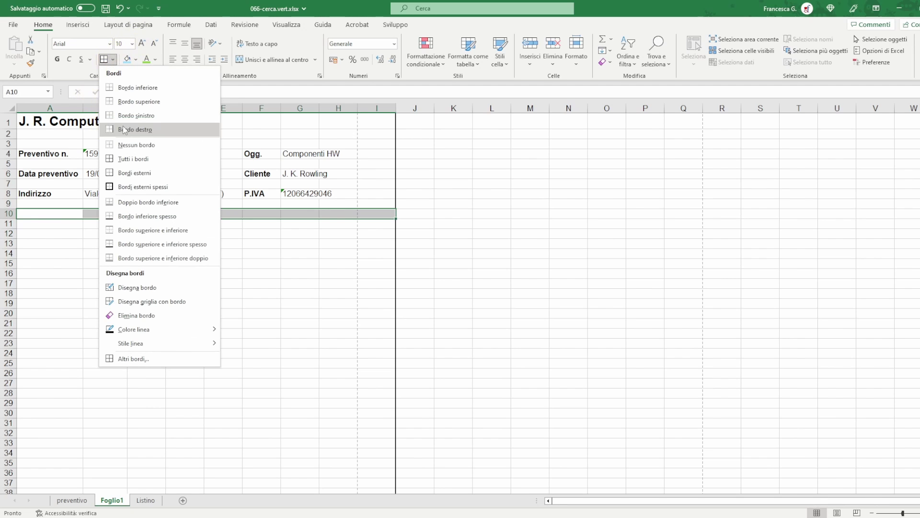
left_click(137, 87)
left_click(105, 213)
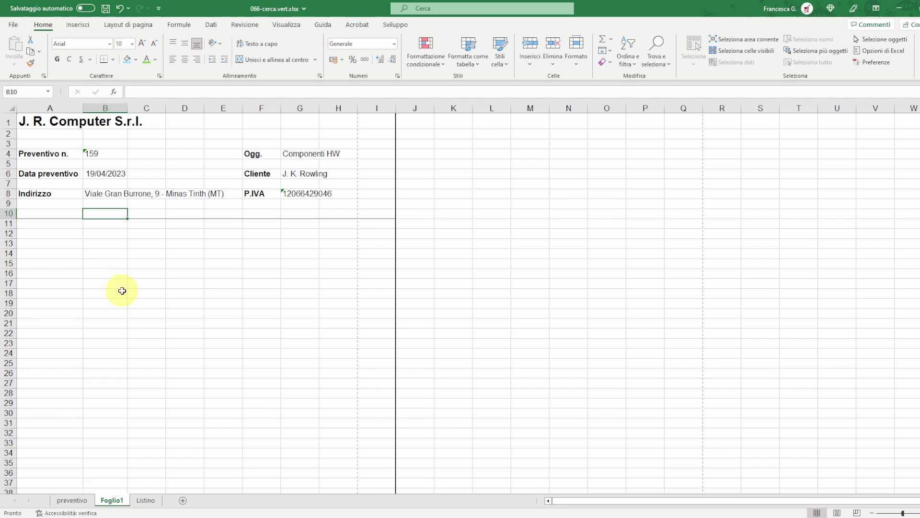
Check page breaks around column H in Anteprima interruzioni di pagina, then return to Normale
left_click(346, 106)
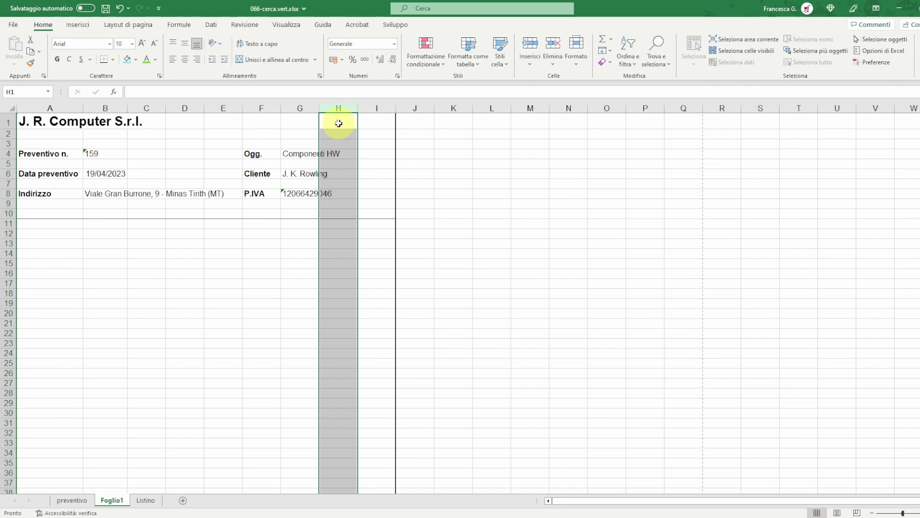
left_click(248, 130)
key("Right")
key("Right")
key("Right")
key("Down")
key("Down")
key("Down")
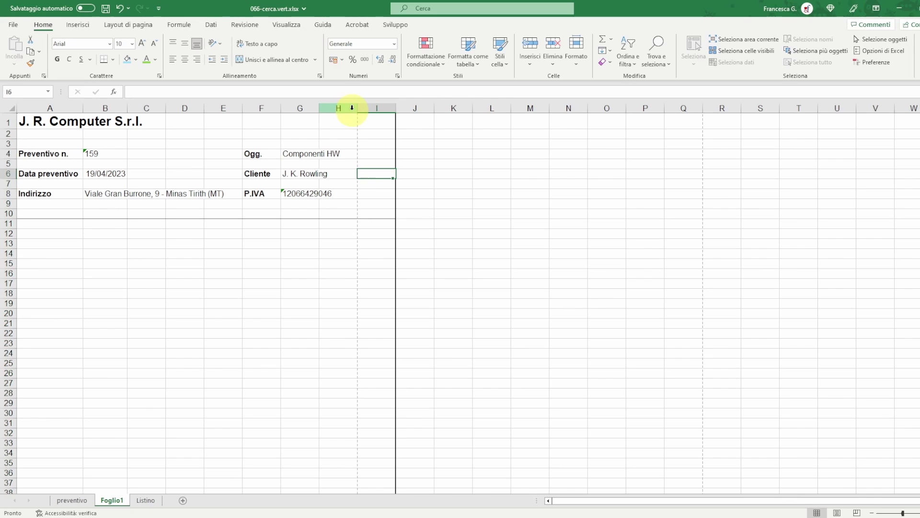
left_click(352, 108)
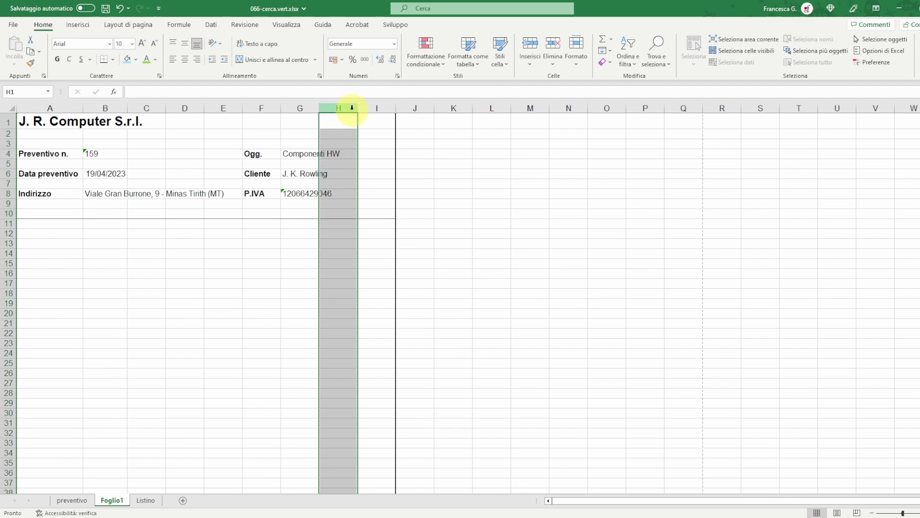
left_click(287, 24)
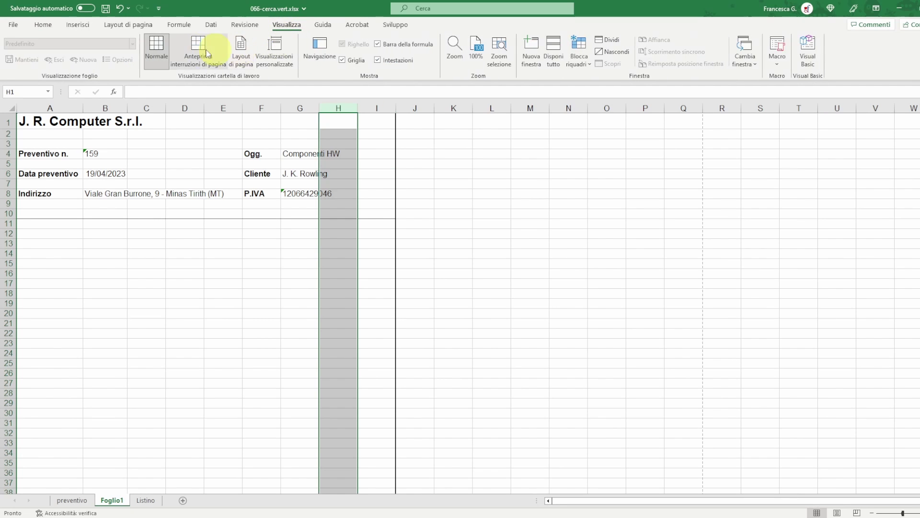
left_click(199, 50)
left_click(184, 185)
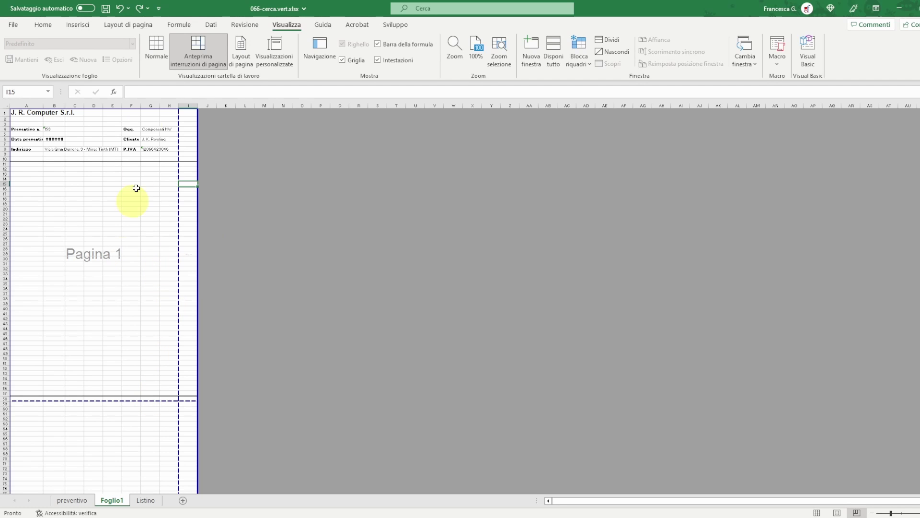
left_click(158, 57)
left_click(220, 283)
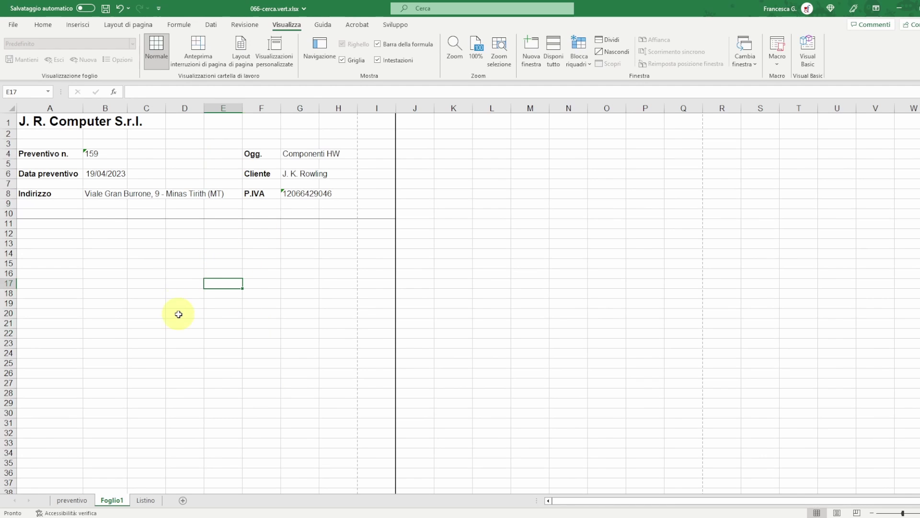
Enter the footer lines 'Mia azienda srl', 'indirizzo mia azienda' and 'telefono, mail, sito mia azienda' in A54:A56
scroll(178, 314, "down", 5)
scroll(178, 314, "down", 6)
left_click(77, 320)
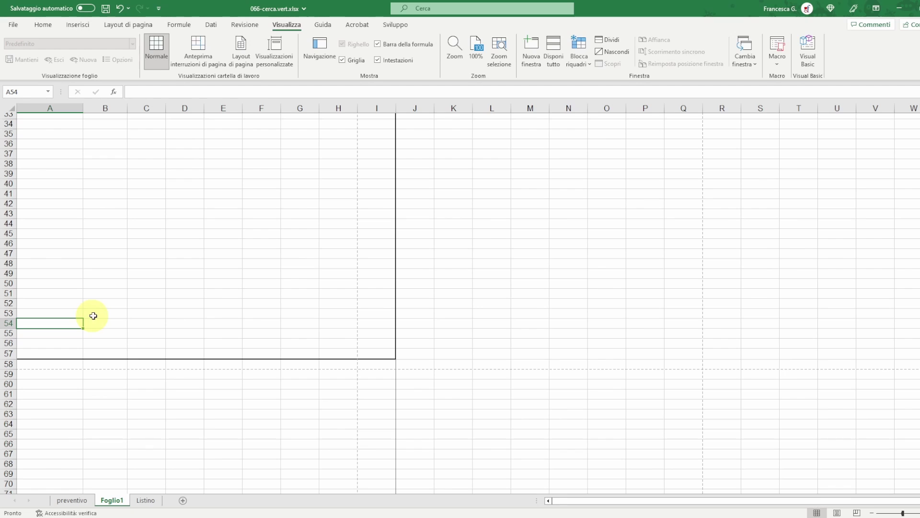
type("Mia azienda srl")
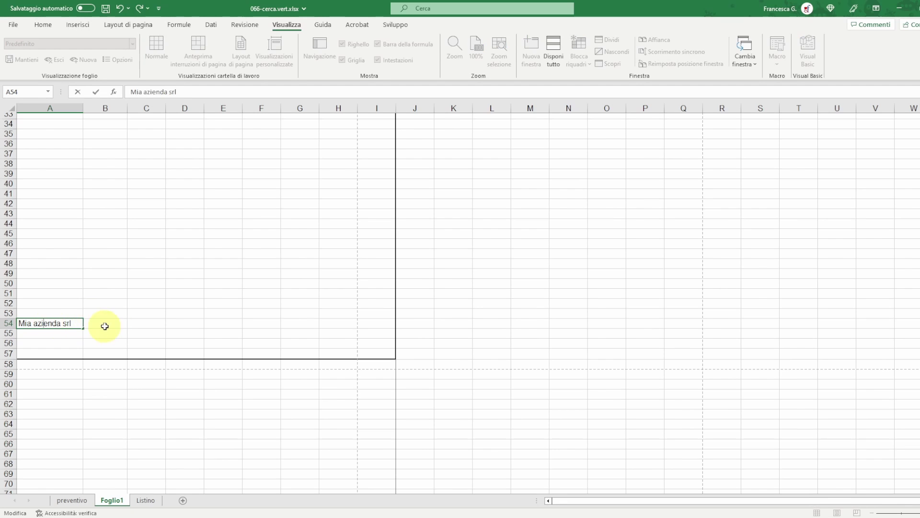
key("Return")
type("indirizzo mia azienda")
key("Return")
type("telefono, mail, sito mia azienda")
Merge and centre A54:I54, then copy that format to rows 55 and 56
left_click_drag(57, 323, 374, 324)
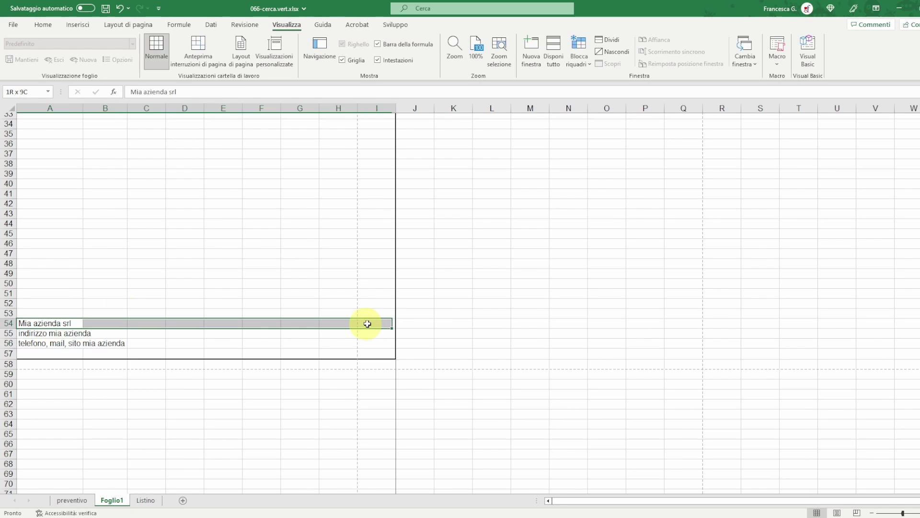
left_click(40, 26)
left_click(260, 62)
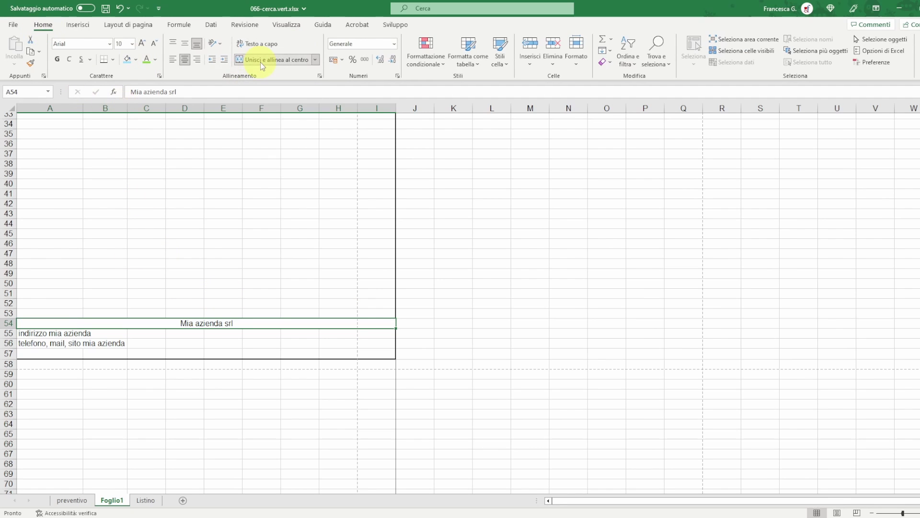
left_click(30, 63)
left_click(43, 334)
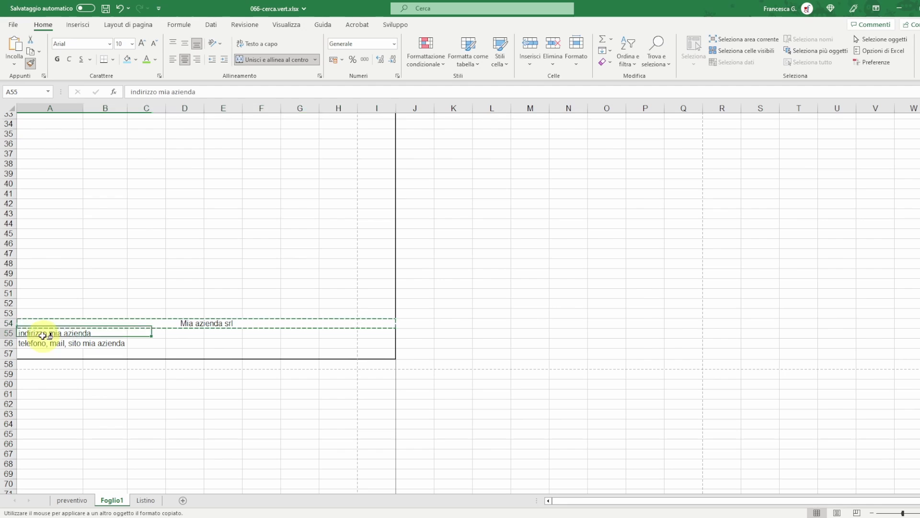
left_click(39, 343)
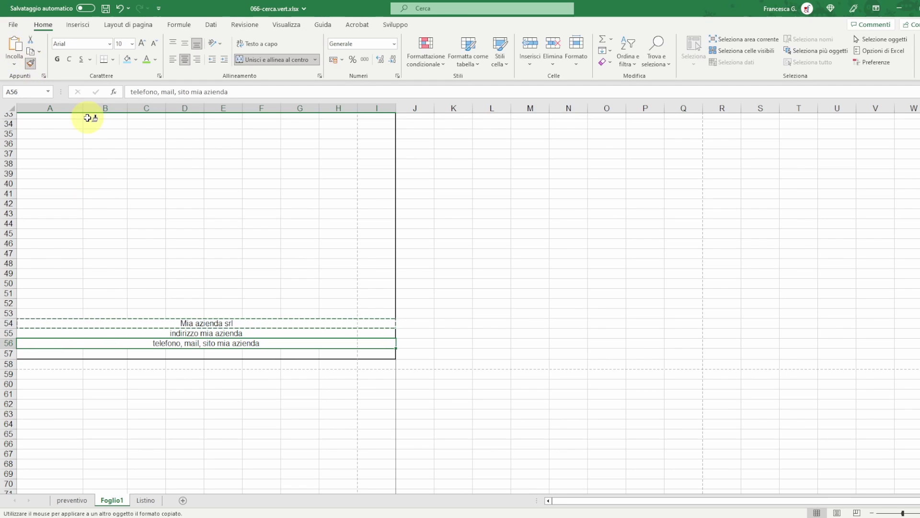
key("Escape")
Make the company name 'Mia azienda srl' bold and italic
left_click(230, 283)
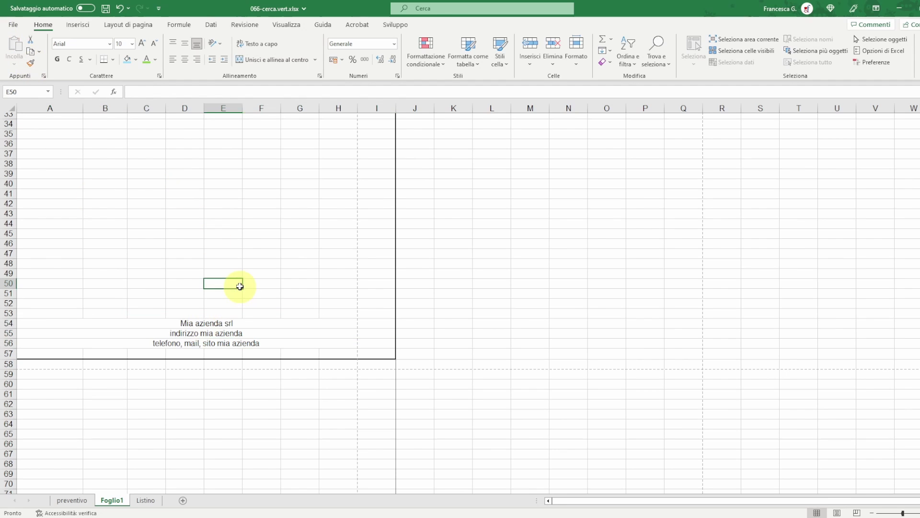
left_click(216, 325)
left_click(57, 59)
left_click(69, 59)
Add a border line along A53:I53 above the footer
left_click(186, 193)
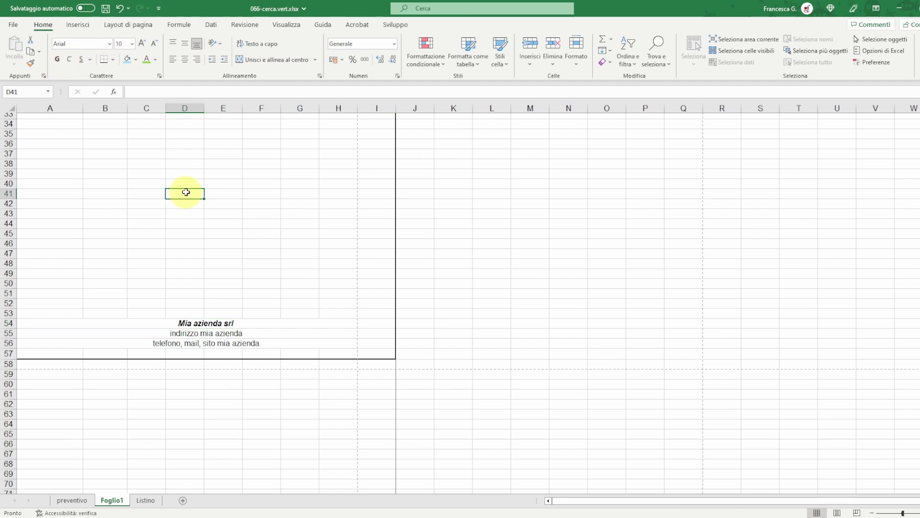
left_click_drag(60, 313, 369, 313)
left_click(112, 59)
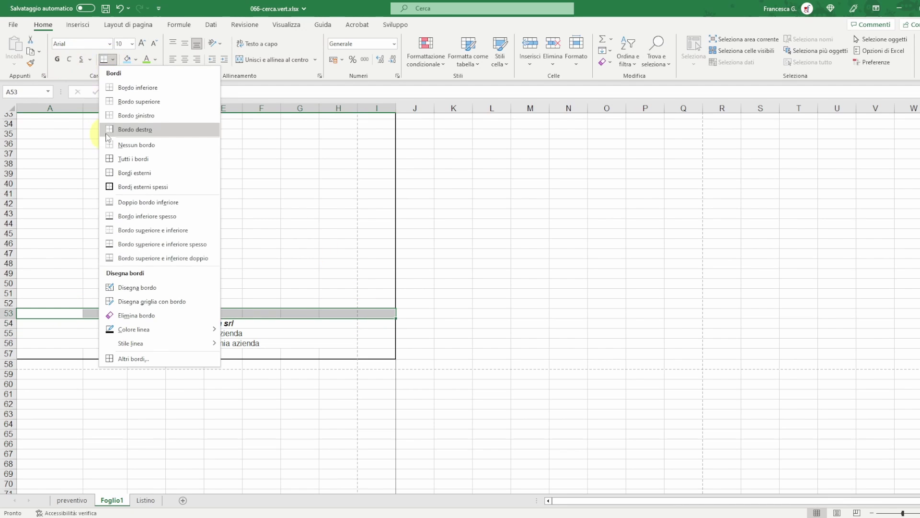
left_click(139, 101)
left_click(209, 345)
scroll(209, 345, "up", 9)
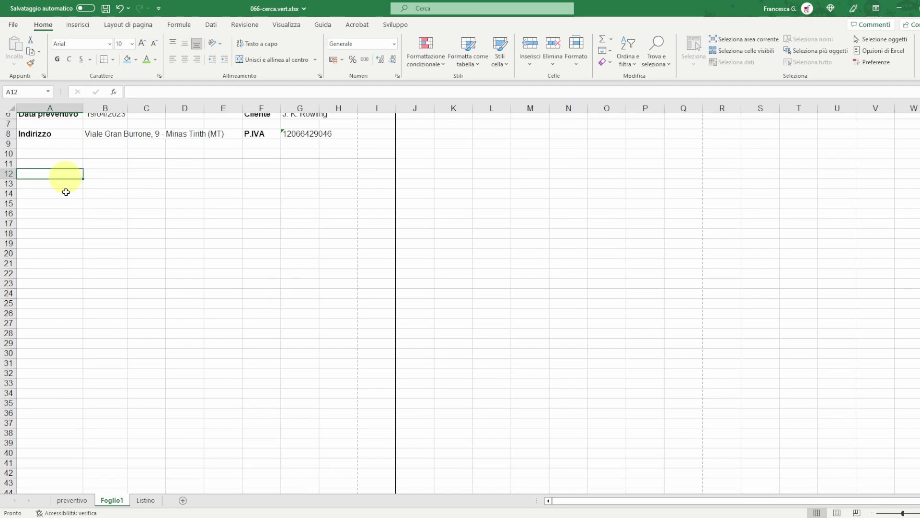
Type the headings Articolo in A12, Prezzo in G12, Iva in H12 and Prezzo Ivato in I12
left_click_drag(68, 175, 68, 405)
left_click(71, 178)
type("Articolo")
left_click(297, 173)
type("Prezzo")
key("Tab")
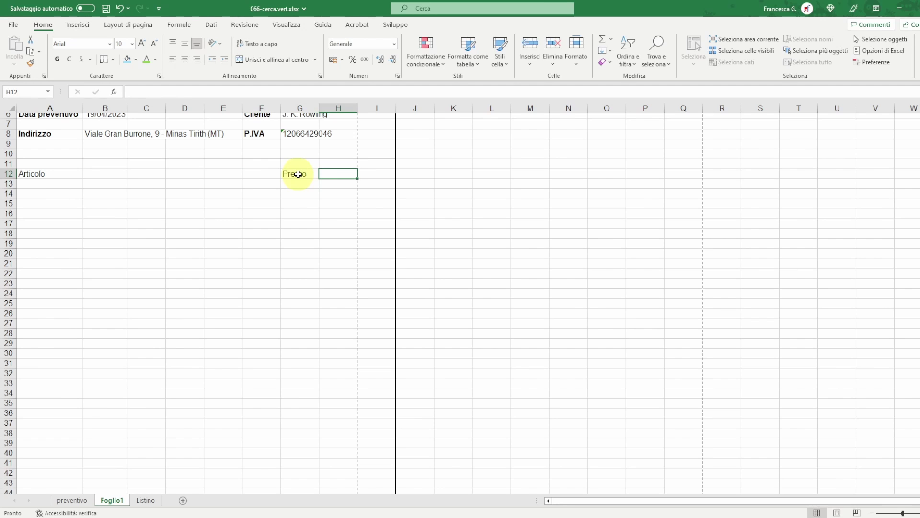
type("Iva")
key("Tab")
type("Prezzo Ivato")
key("Return")
Select the article cells A14:A34 for the drop-down list
left_click_drag(47, 185, 45, 383)
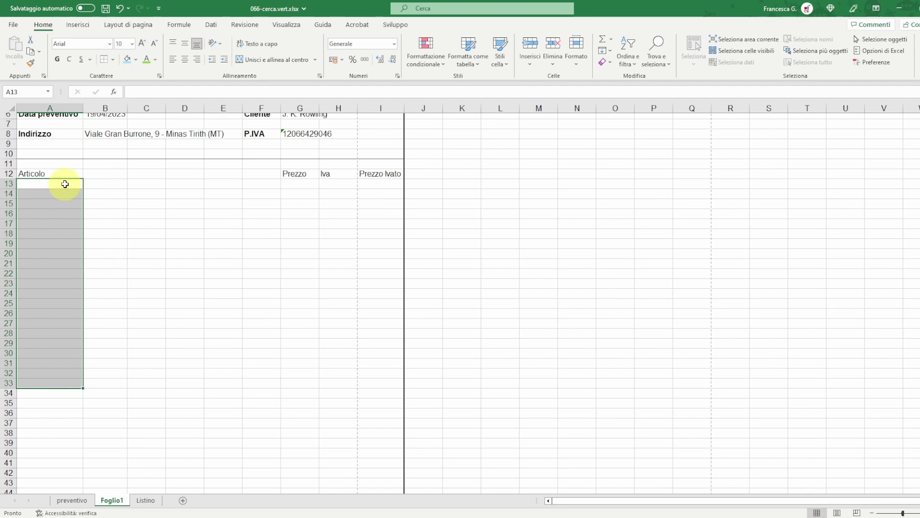
left_click(81, 184)
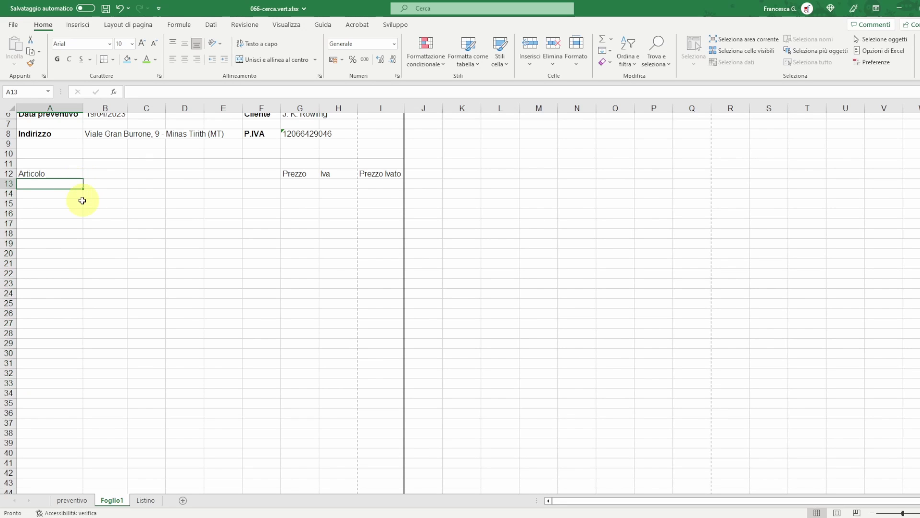
left_click(210, 25)
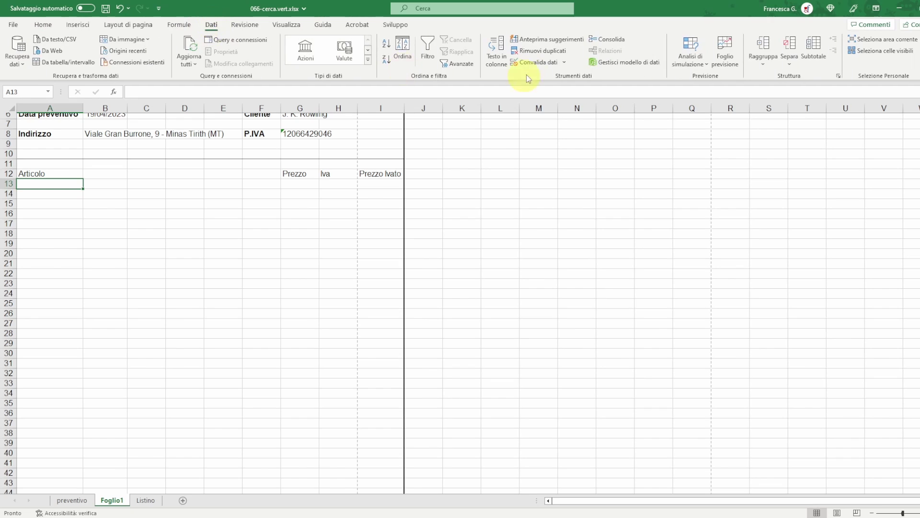
scroll(45, 287, "up", 2)
left_click_drag(48, 253, 40, 433)
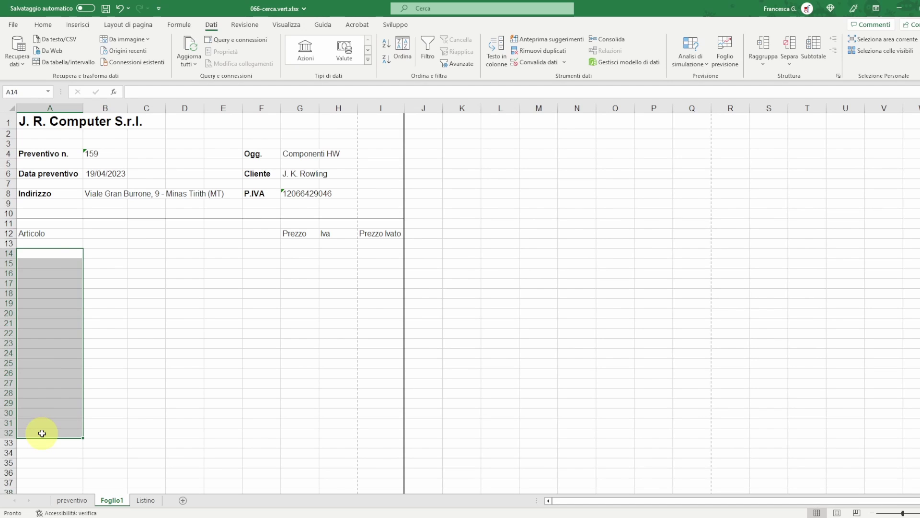
left_click_drag(42, 433, 33, 453)
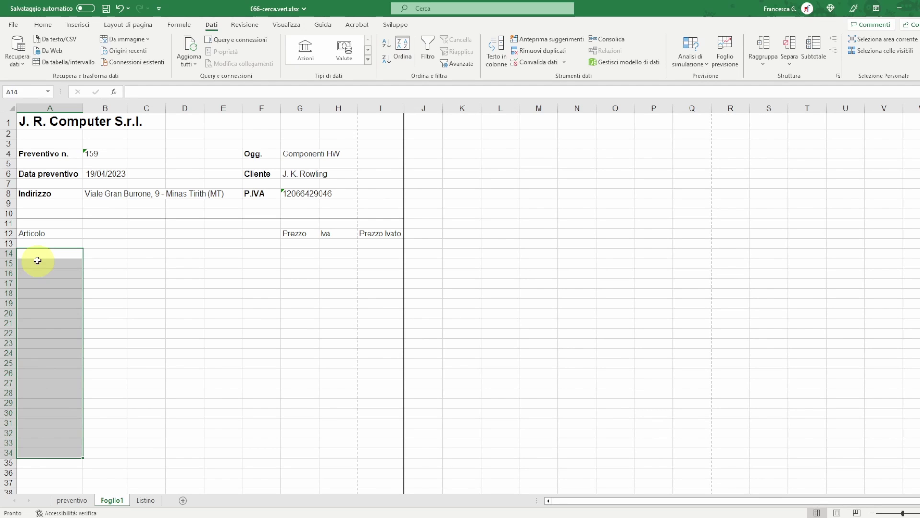
Validate A14:A34 as a list from Listino J3:J57, with input message and error alert turned off
left_click(534, 63)
left_click(453, 264)
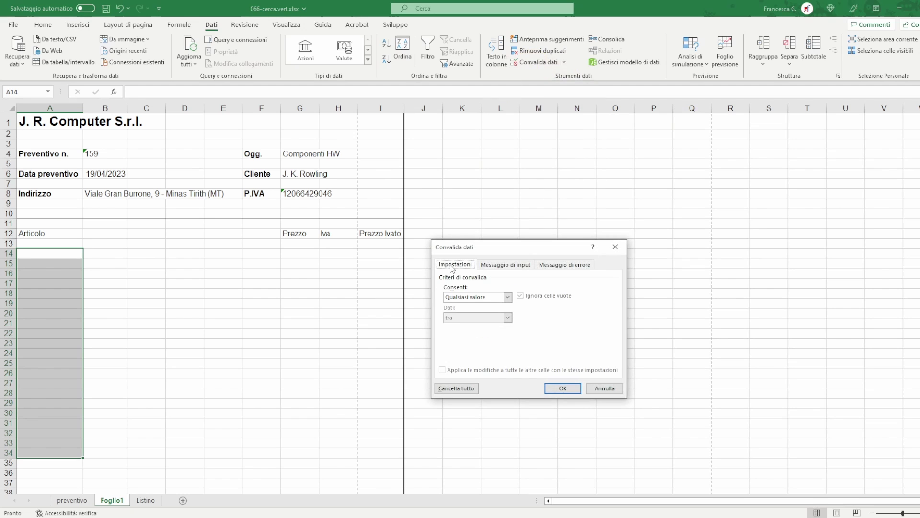
left_click(468, 297)
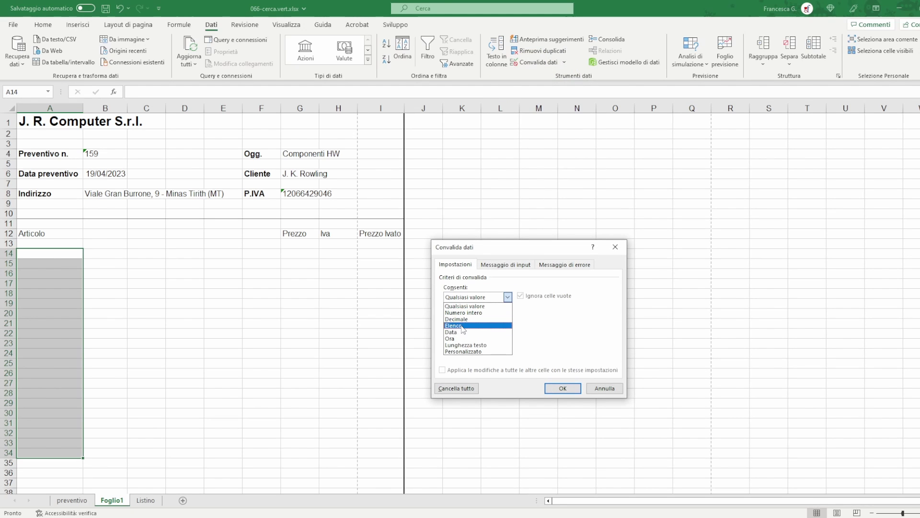
left_click(455, 336)
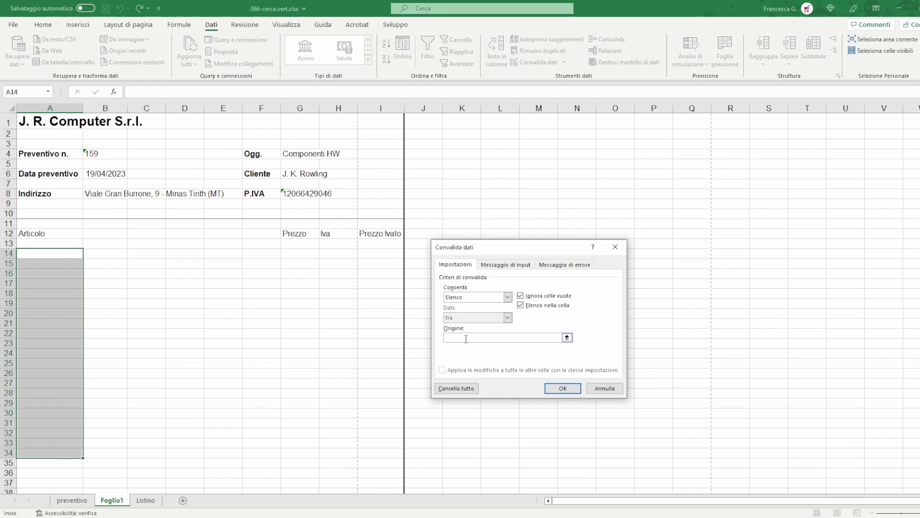
left_click(146, 500)
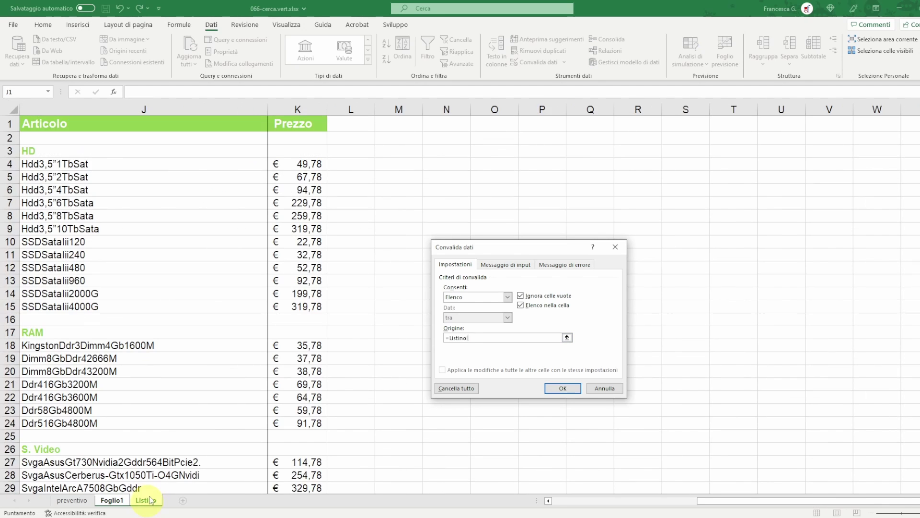
mouse_move(72, 145)
left_mouse_down()
mouse_move(49, 503)
mouse_move(58, 460)
left_mouse_up()
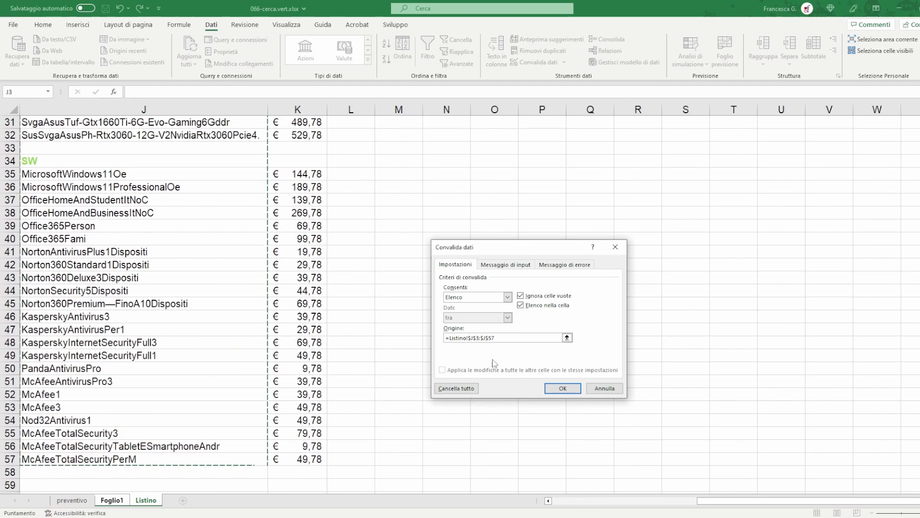
left_click(506, 265)
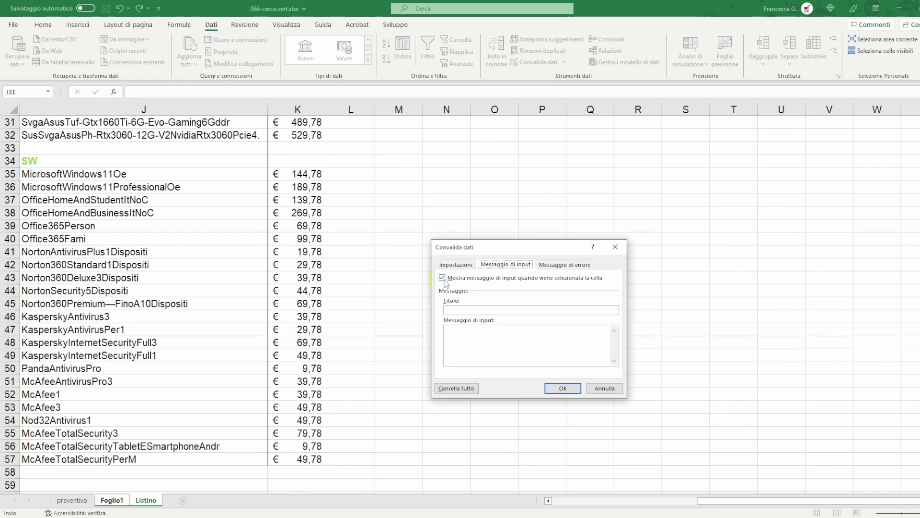
left_click(442, 278)
left_click(564, 267)
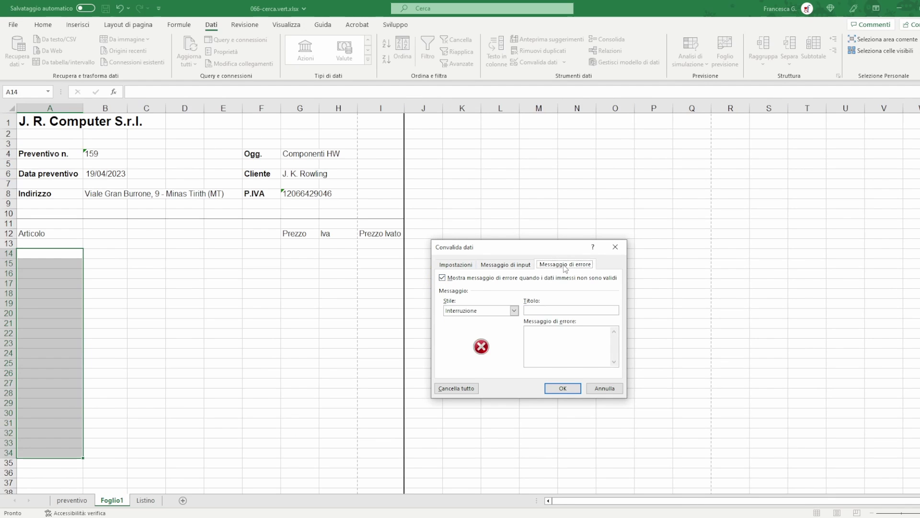
left_click(442, 278)
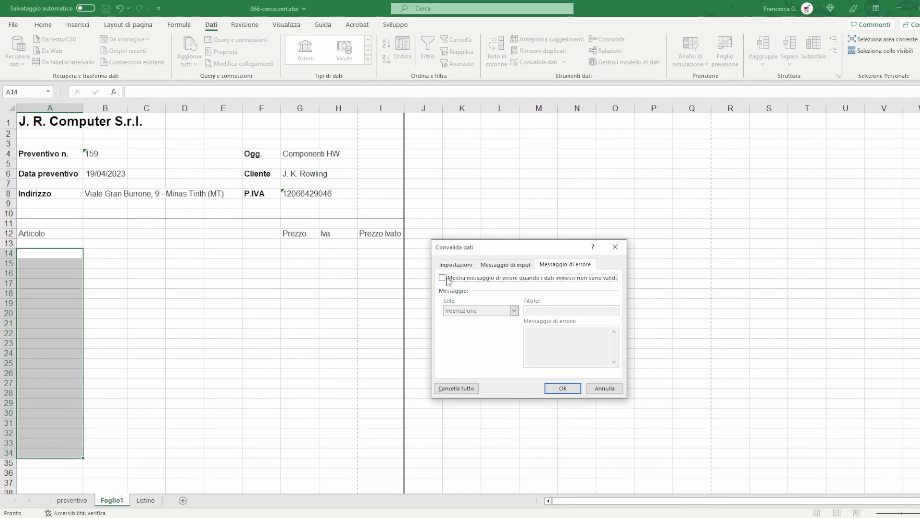
left_click(559, 388)
left_click(51, 254)
Choose KingstonDdr3Dimm4Gb1600M from A14's article drop-down
left_click(88, 253)
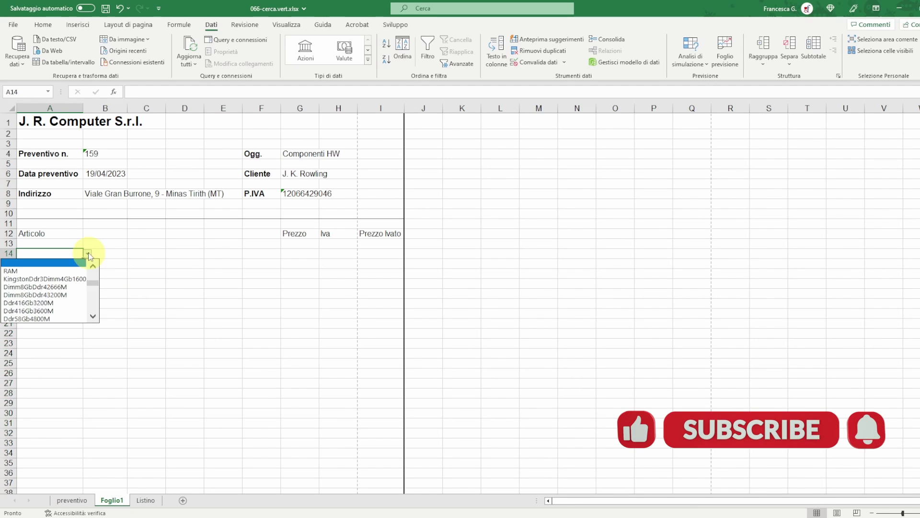
scroll(48, 293, "down", 3)
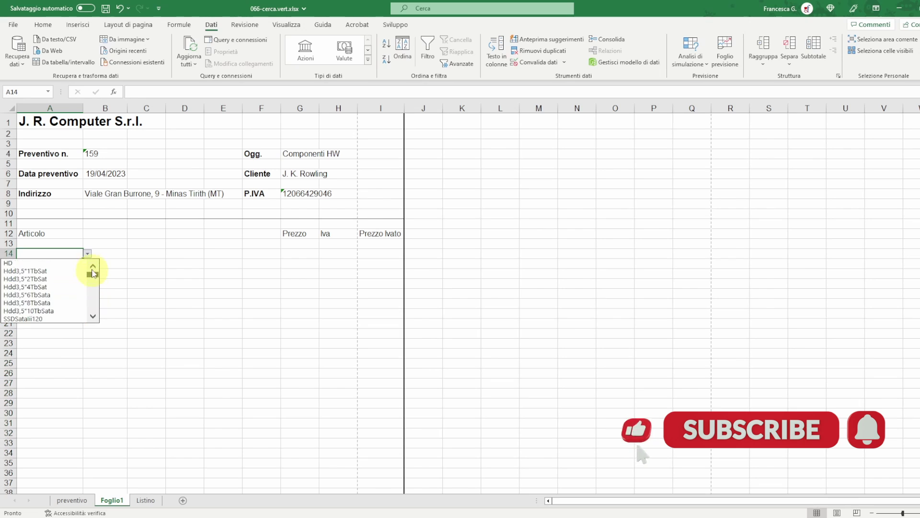
left_click(83, 265)
left_click(88, 264)
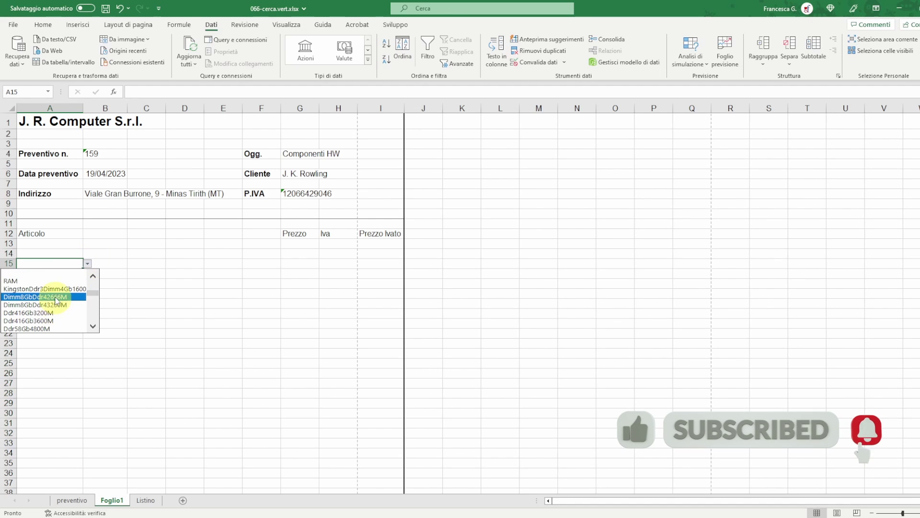
scroll(94, 280, "down", 2)
key("Escape")
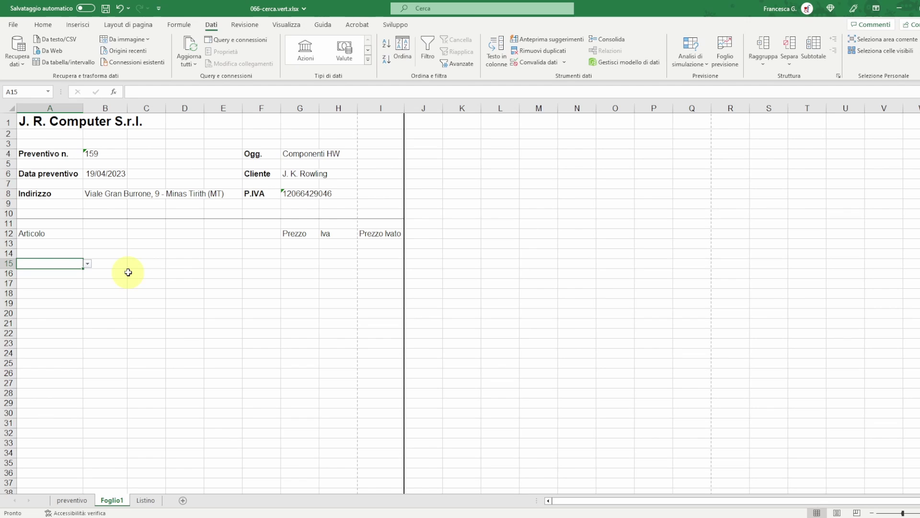
left_click(292, 254)
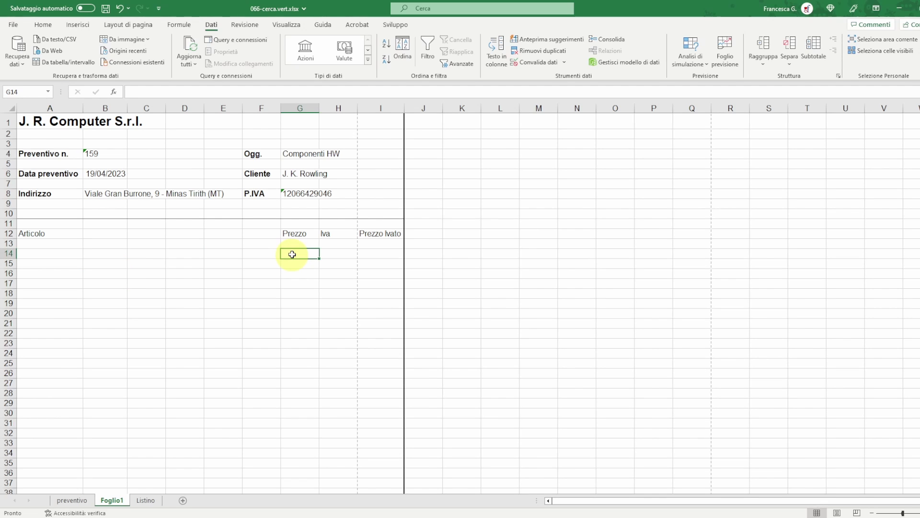
left_click(60, 253)
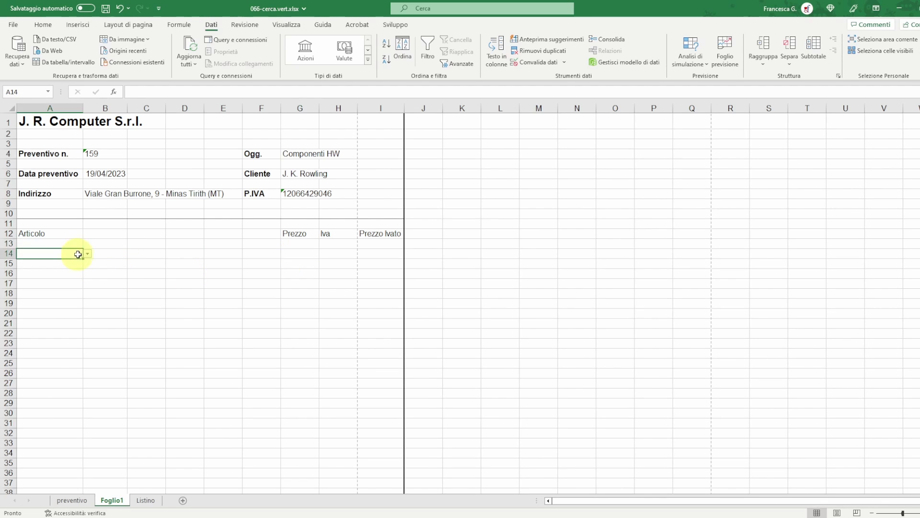
left_click(87, 254)
left_click(72, 279)
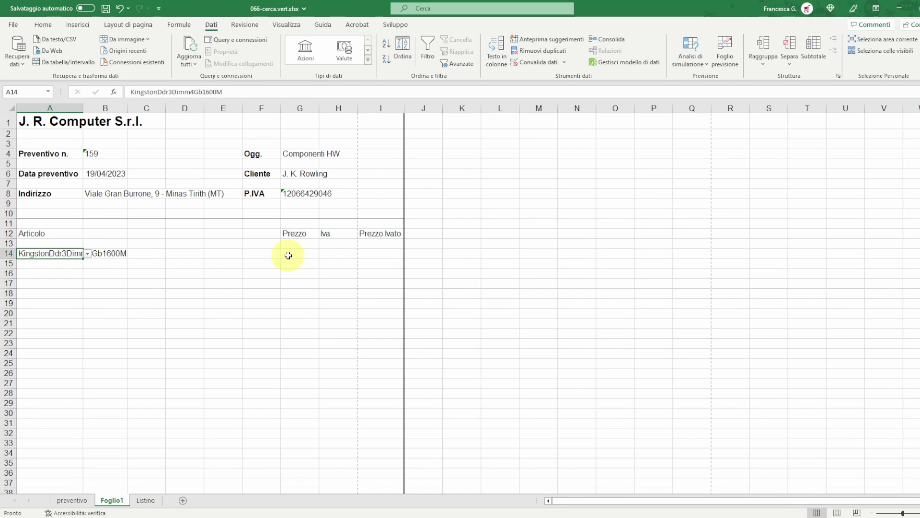
left_click(305, 256)
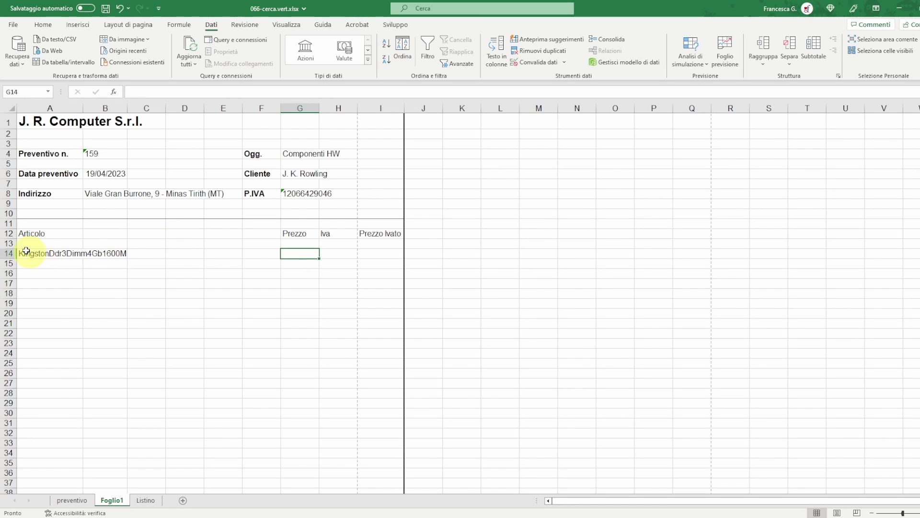
Insert a CERCA.VERT function into G14
left_click(46, 255)
left_click(291, 254)
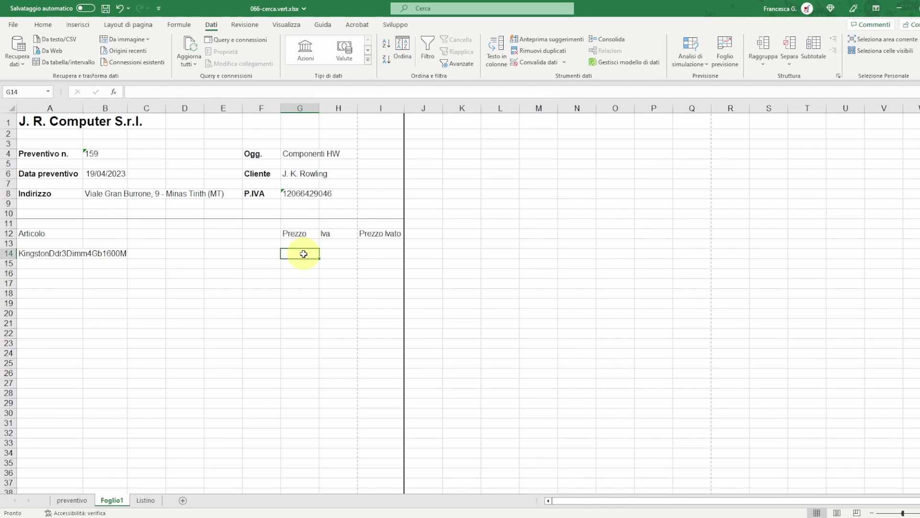
left_click(113, 92)
left_click(427, 315)
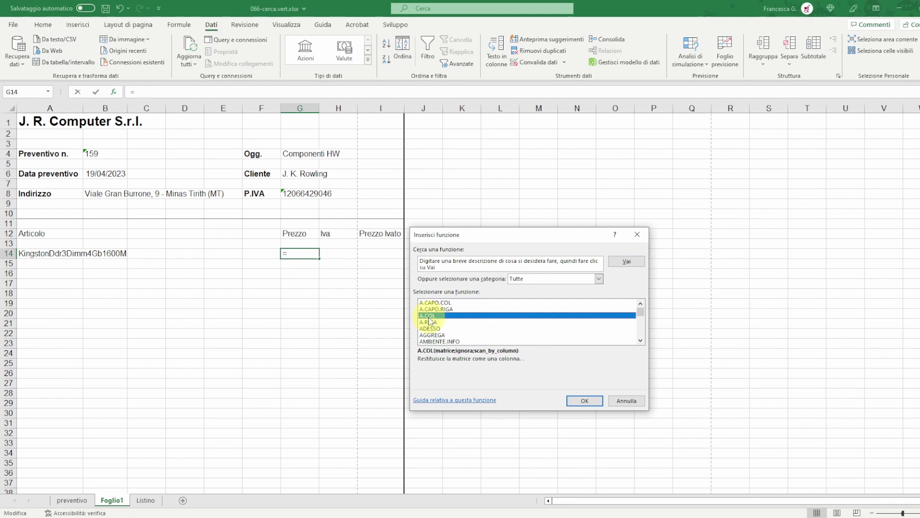
scroll(427, 318, "down", 20)
left_click(429, 342)
left_click(580, 400)
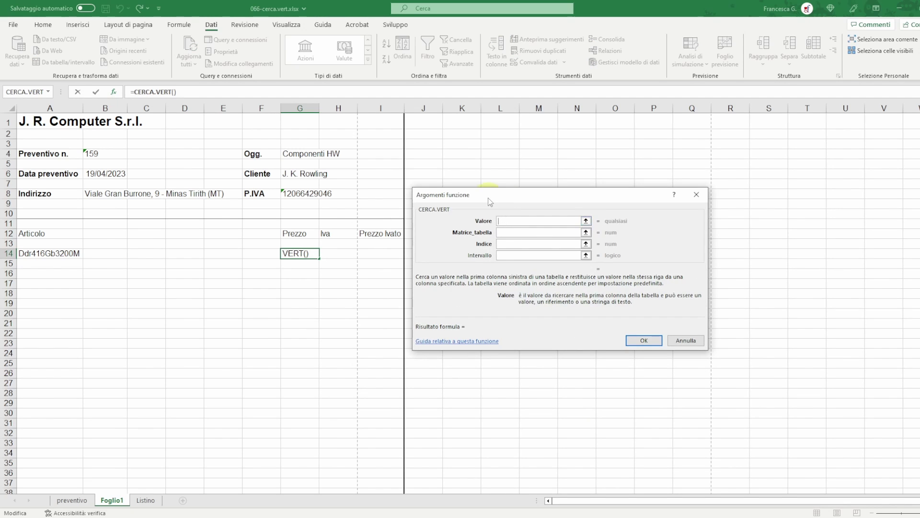
Set the lookup value to A14 and the table to Listino!$J$1:$K$57
left_click_drag(488, 198, 482, 248)
left_click(42, 254)
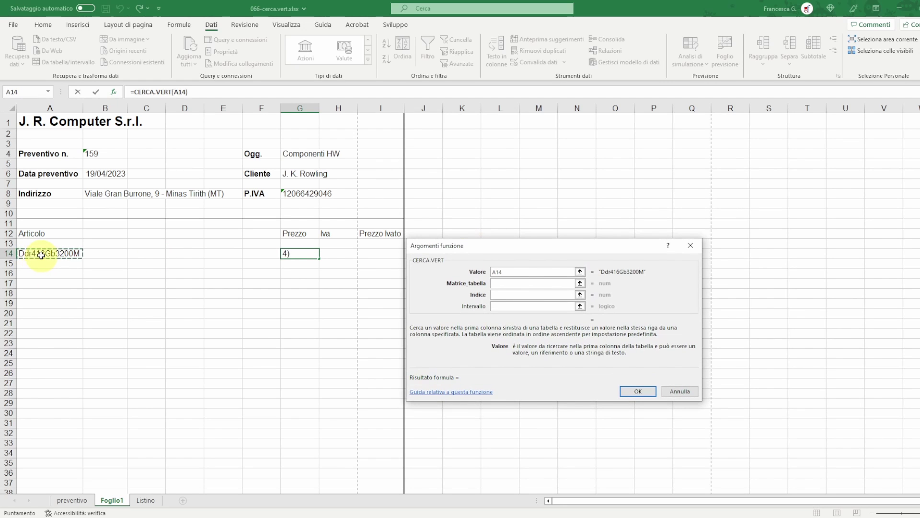
left_click(500, 284)
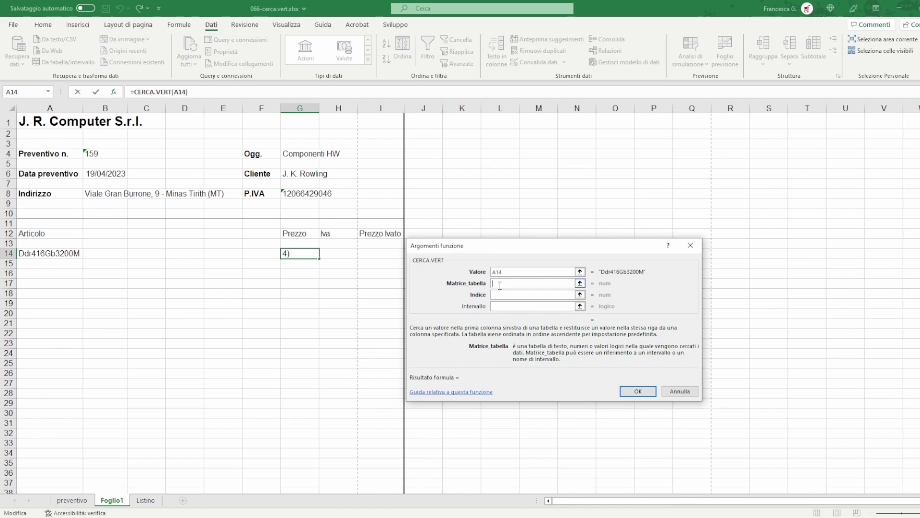
left_click(146, 501)
mouse_move(317, 455)
left_mouse_down()
mouse_move(162, 52)
mouse_move(160, 5)
left_mouse_up()
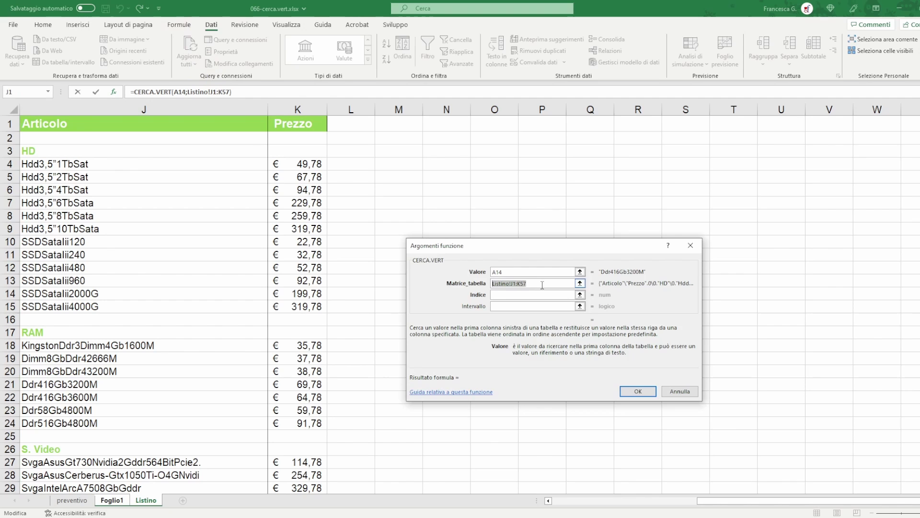
key("F4")
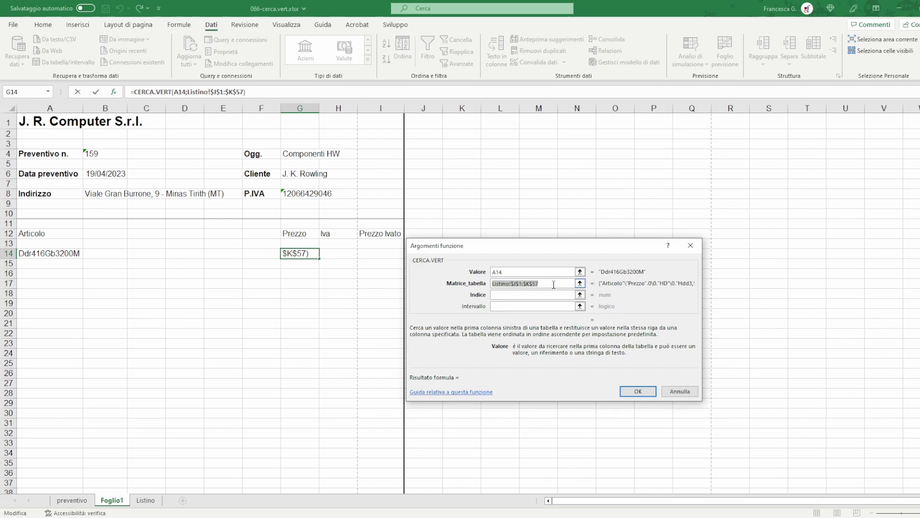
key("F4")
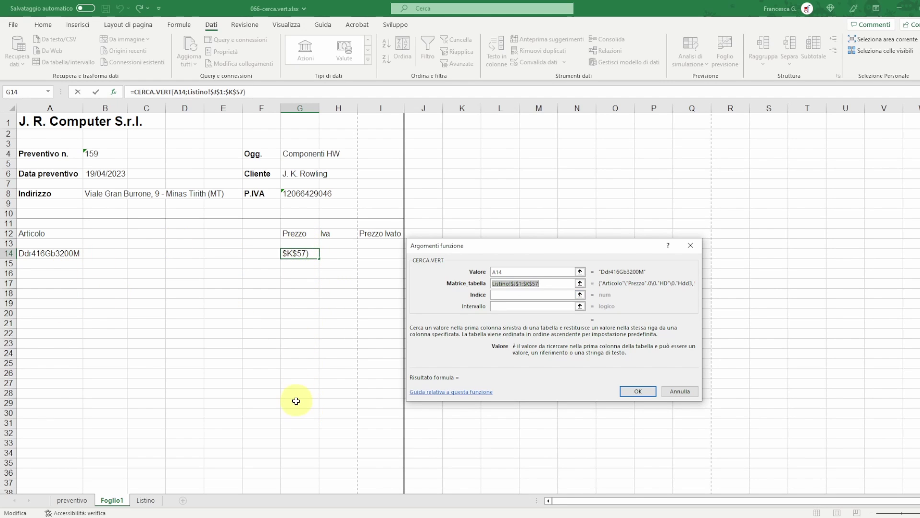
left_click(513, 296)
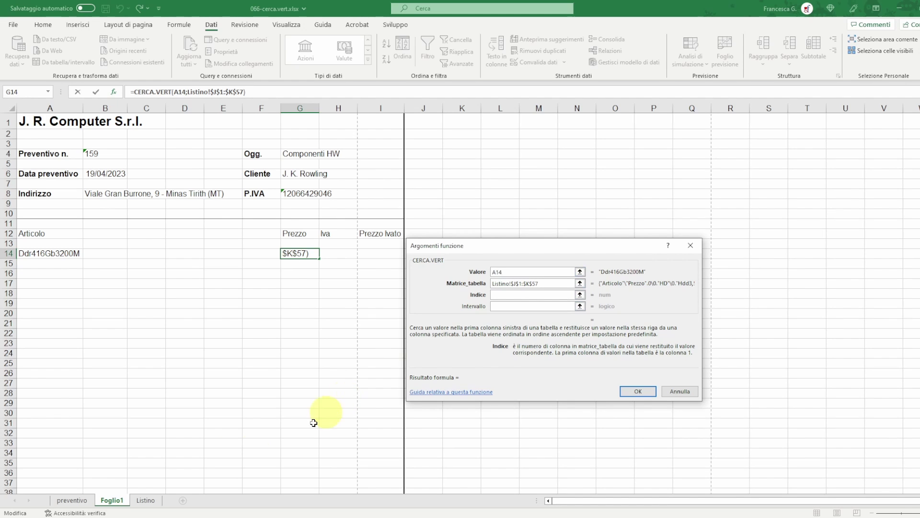
Finish the CERCA.VERT with column index 2 and exact match 0
left_click(146, 500)
type("2")
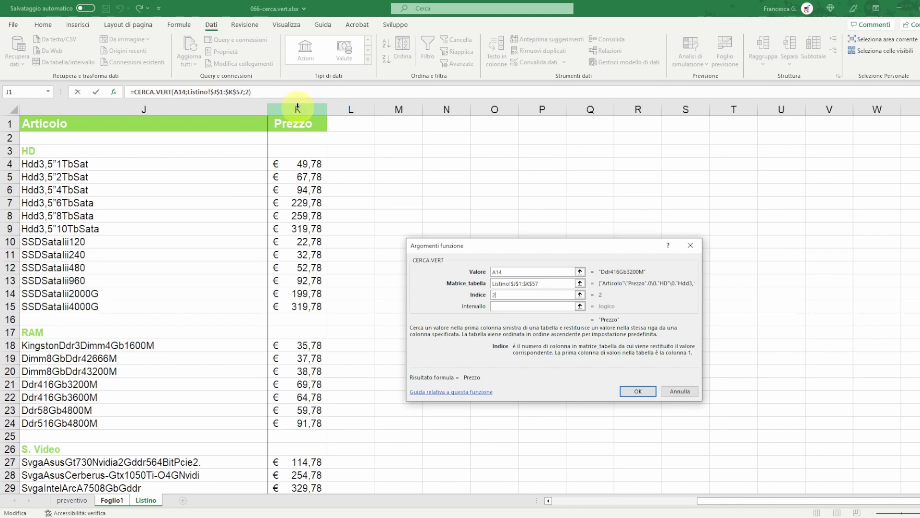
left_click(507, 306)
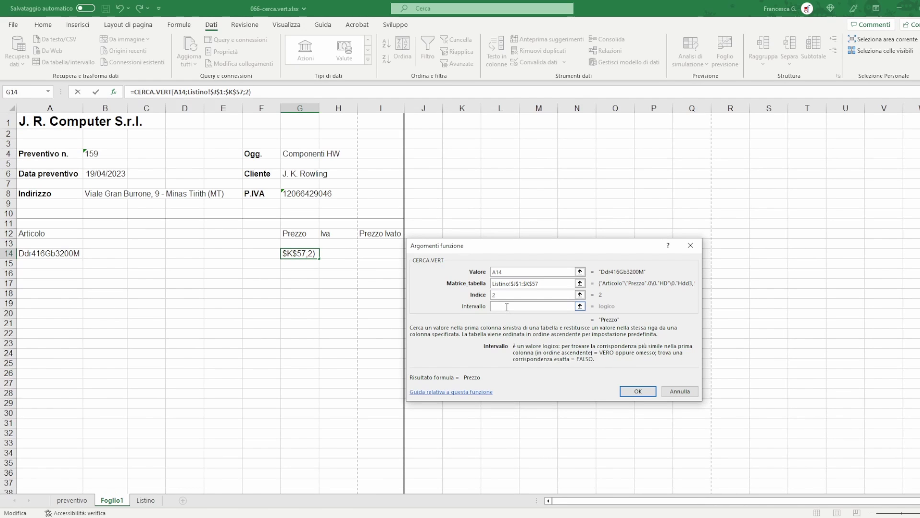
type("0")
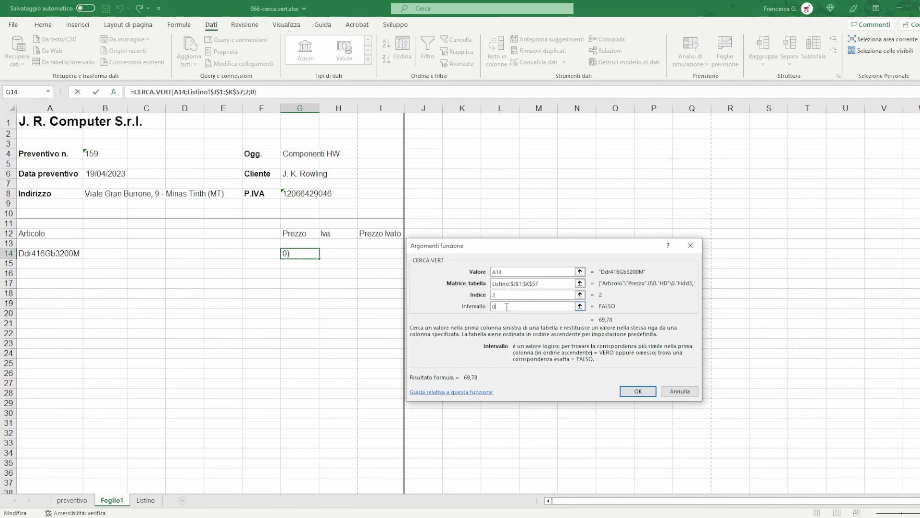
left_click(636, 391)
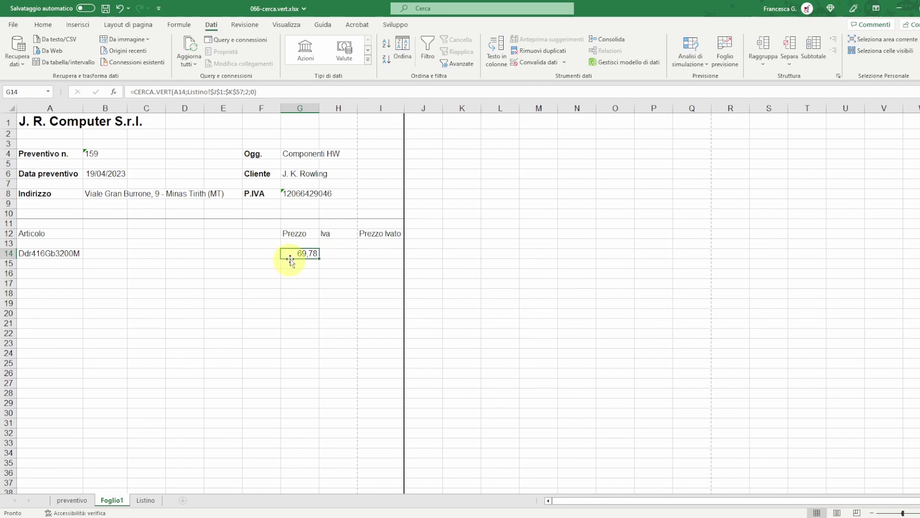
Test the price by picking Ddr58Gb4800M, SvgaAsusGt730Nvidia2Gddr564BitPcie2, then the RTX 3060 in A14
left_click(53, 254)
left_click(88, 253)
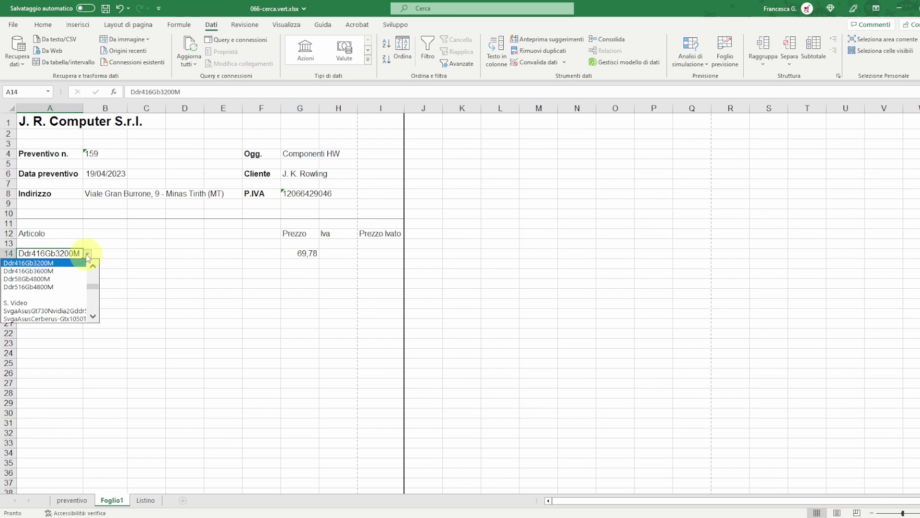
left_click(71, 278)
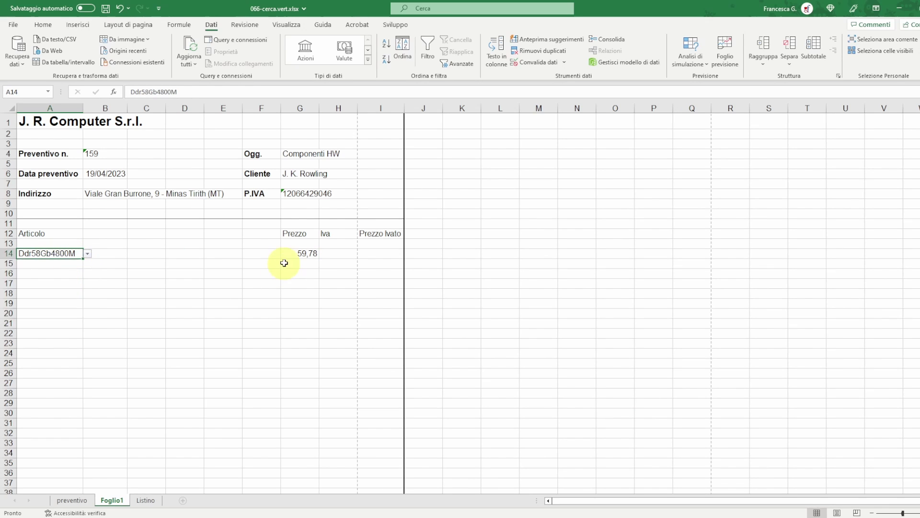
left_click(87, 253)
left_click(78, 295)
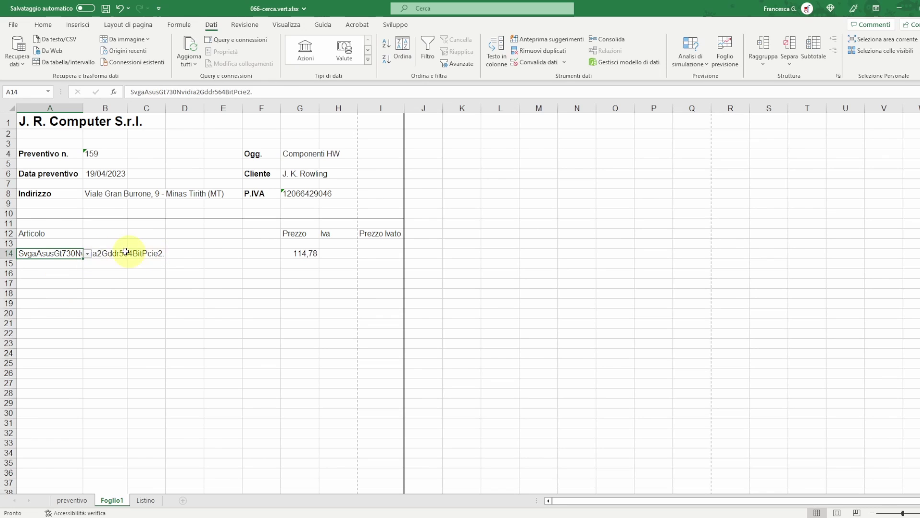
left_click(88, 253)
left_click(53, 303)
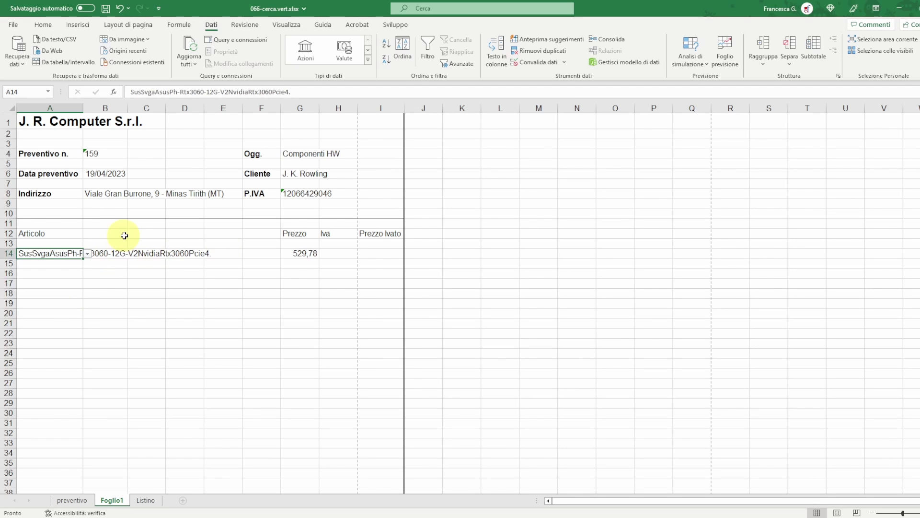
key("ctrl+Right")
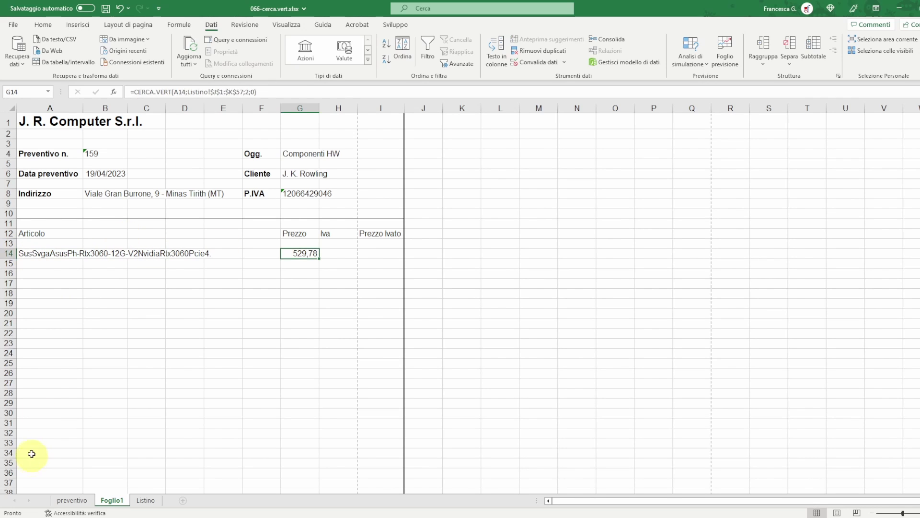
left_click(10, 452)
left_click(11, 452)
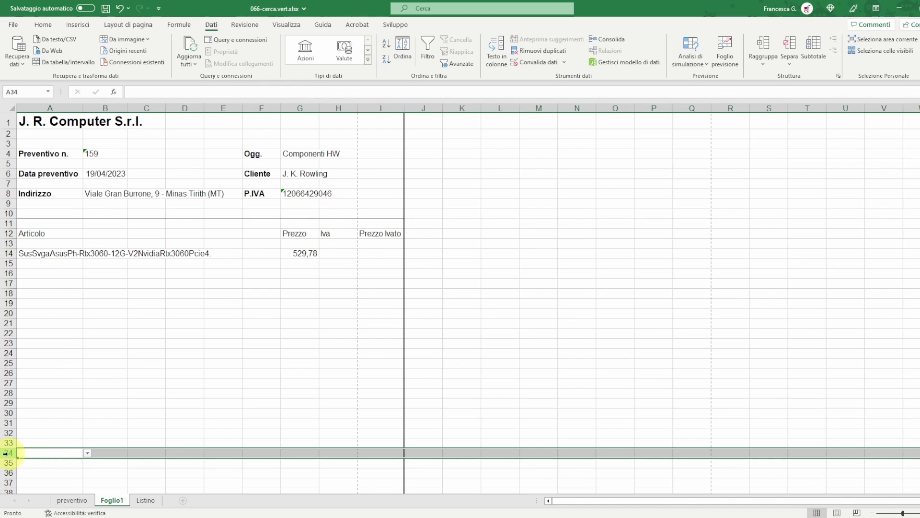
Fill the G14 lookup down to G34 and inspect the #N/D results in rows without articles
left_click(301, 254)
left_click_drag(318, 258, 314, 459)
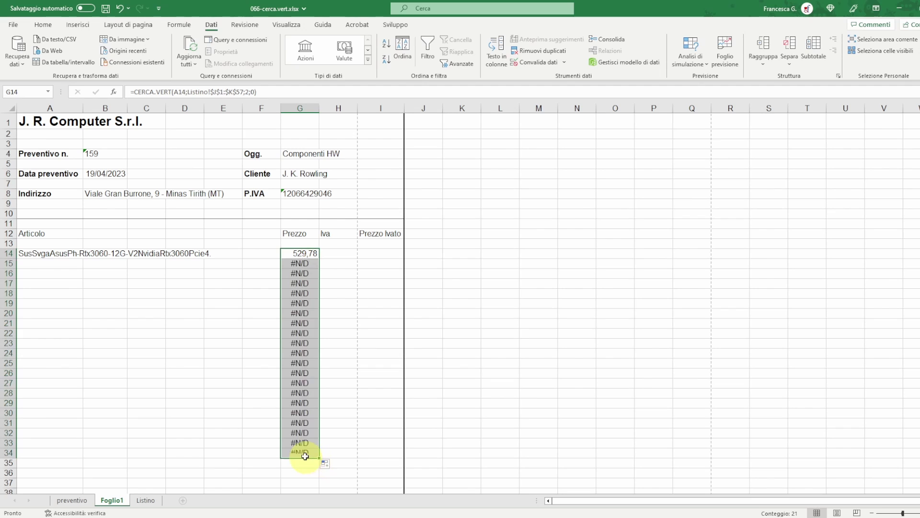
left_click(302, 453)
left_click(302, 264)
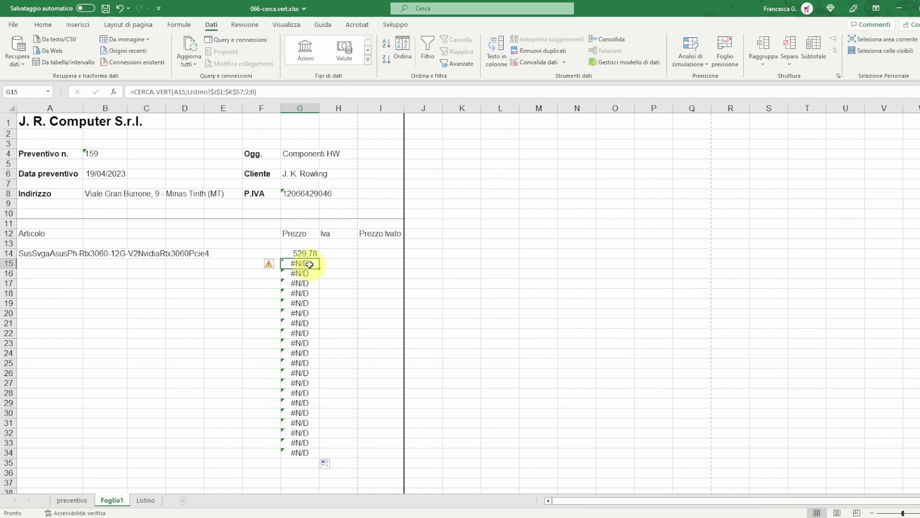
left_click(68, 265)
left_click(60, 294)
left_click(317, 264)
left_click(306, 255)
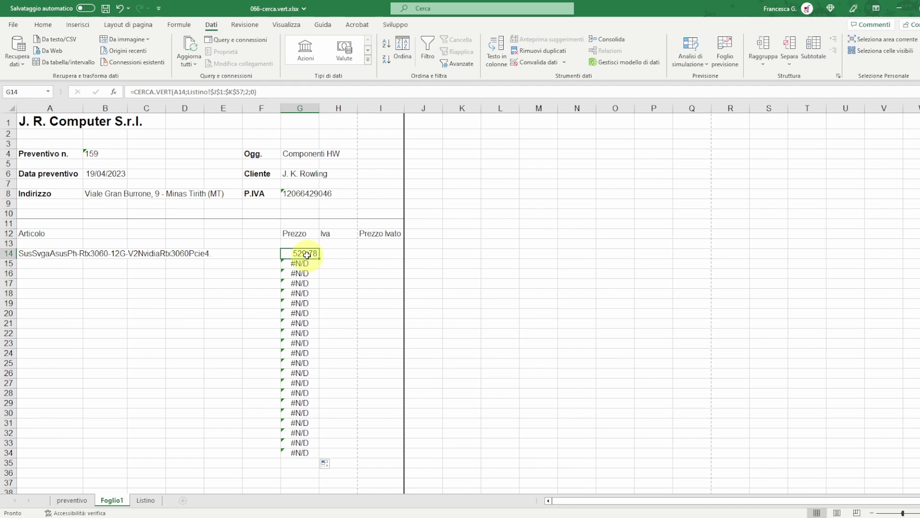
left_click(253, 254)
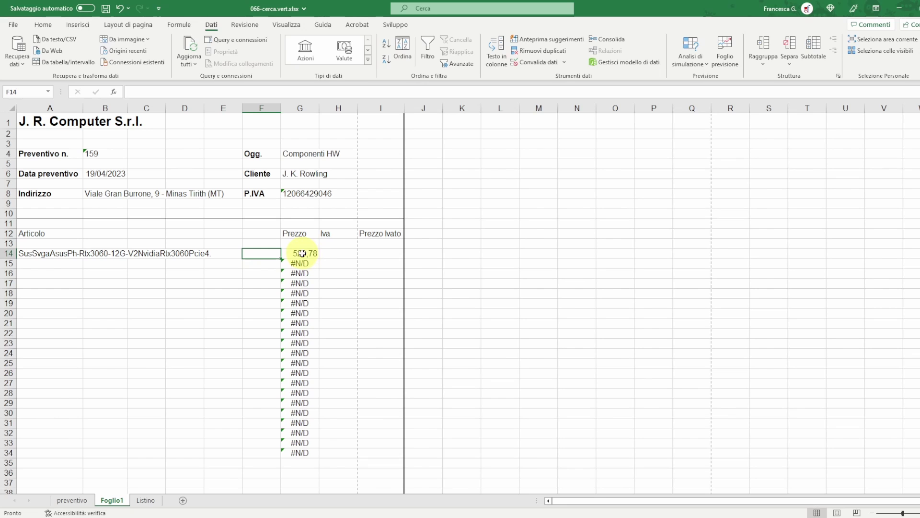
Enter SE.ERRORE in F14 testing G14, with Errore as the fallback text
left_click(113, 91)
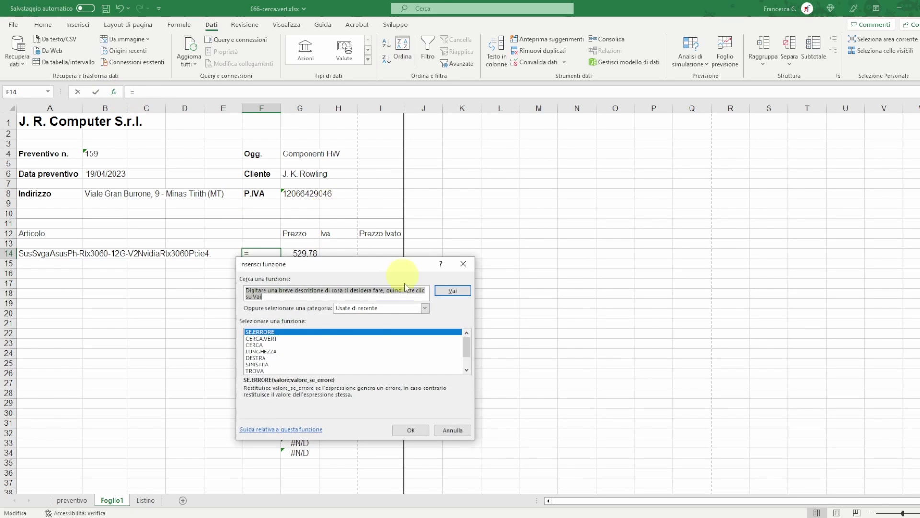
double_click(254, 332)
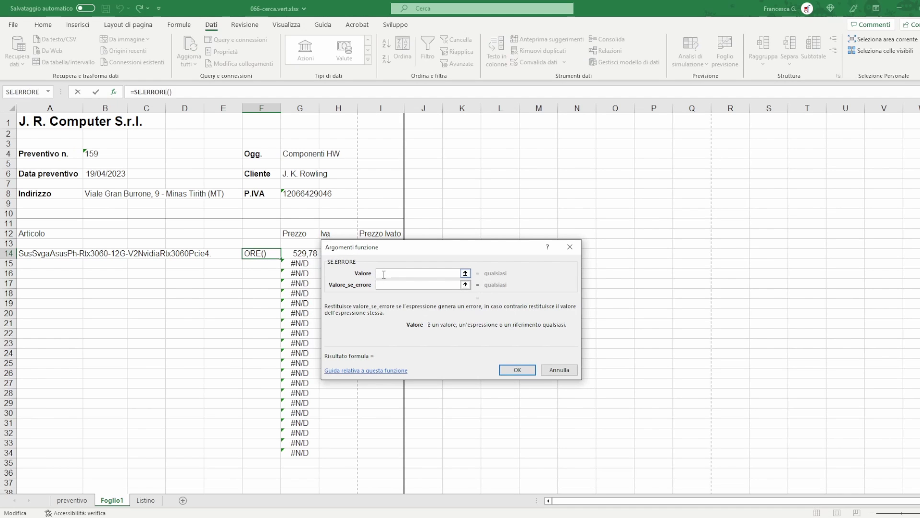
left_click(306, 254)
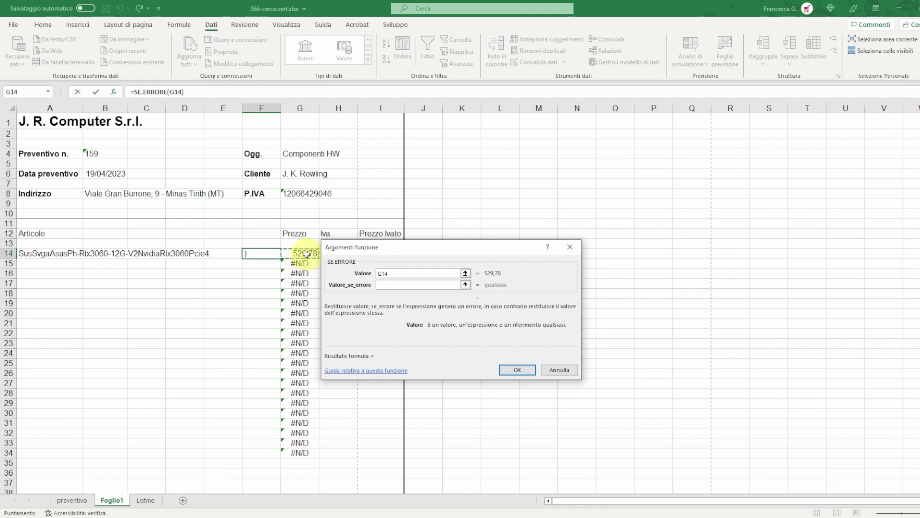
key("Tab")
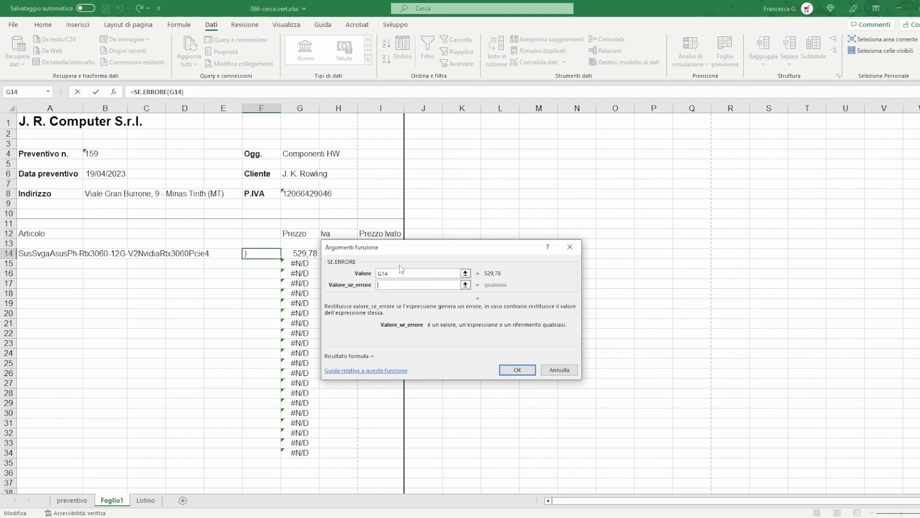
left_click(384, 273)
left_click(393, 286)
type("Errore")
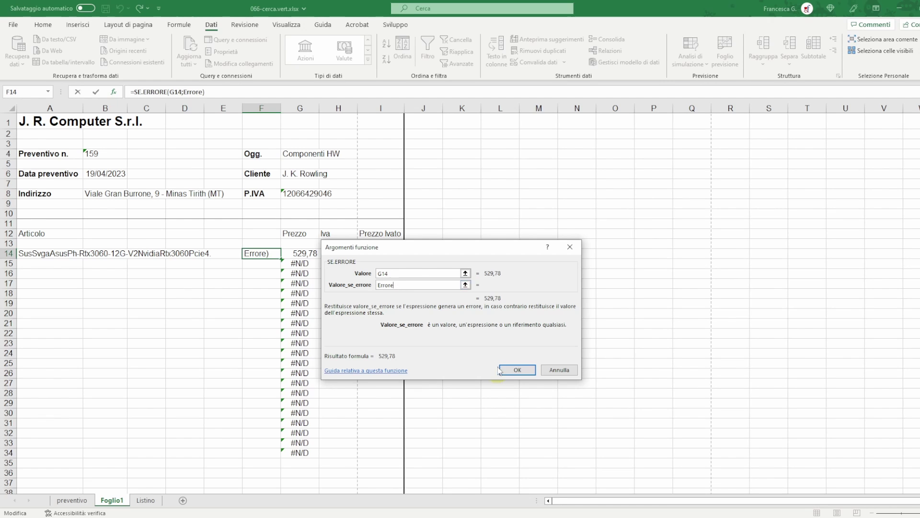
left_click(499, 371)
left_click(77, 251)
Clear A14 and change F14's SE.ERRORE fallback from Errore to ""
key("Delete")
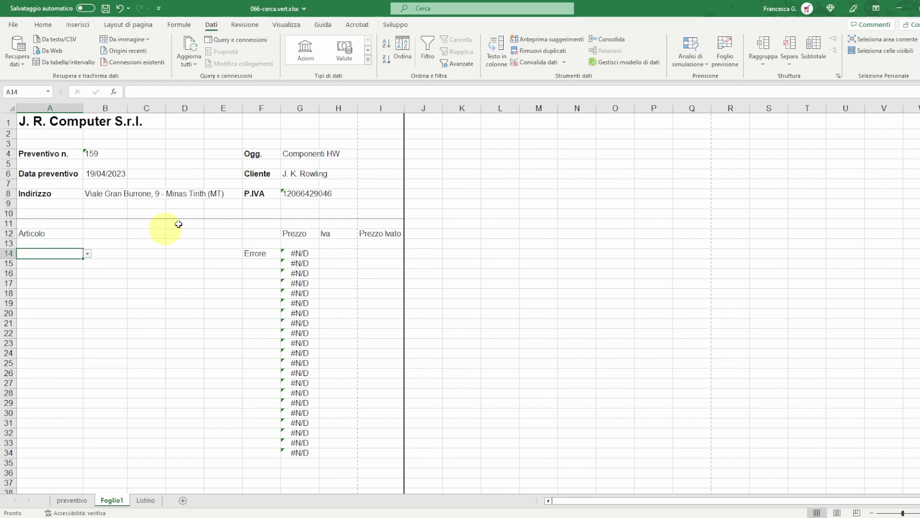
left_click(309, 254)
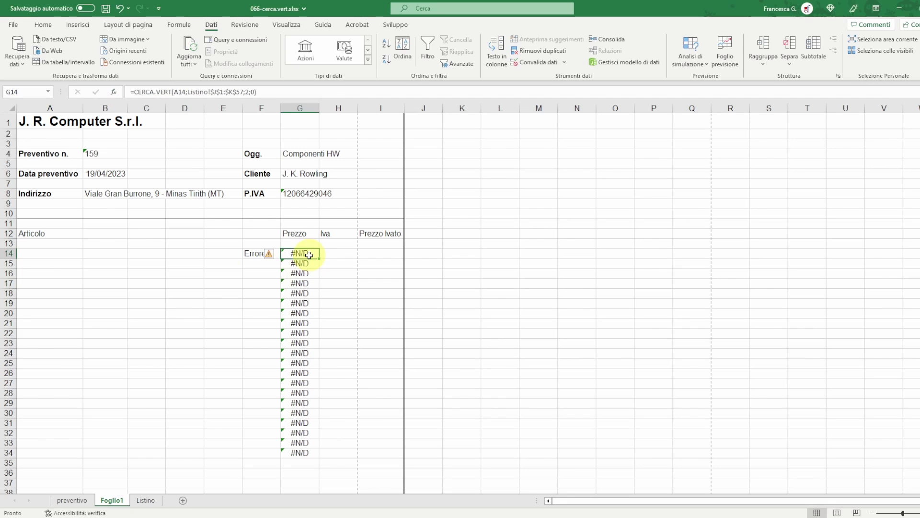
left_click(259, 253)
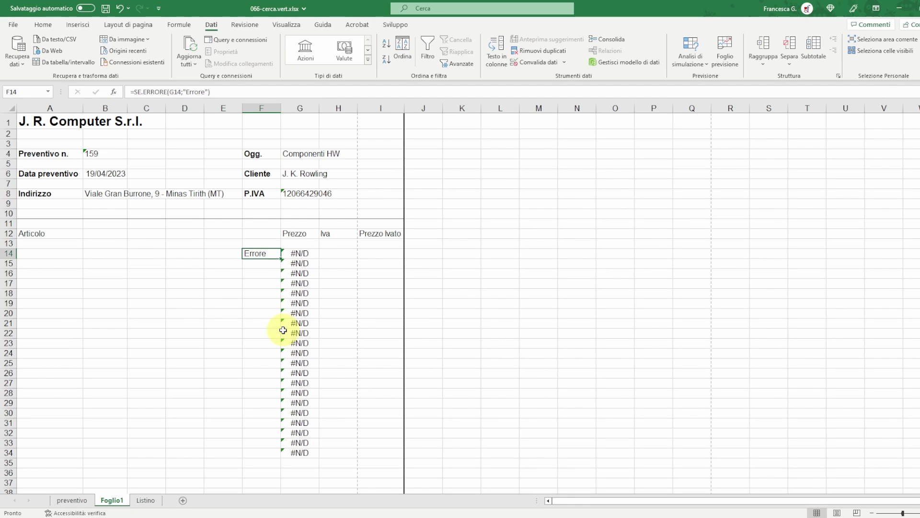
left_click(113, 92)
key("Tab")
type("\"\"")
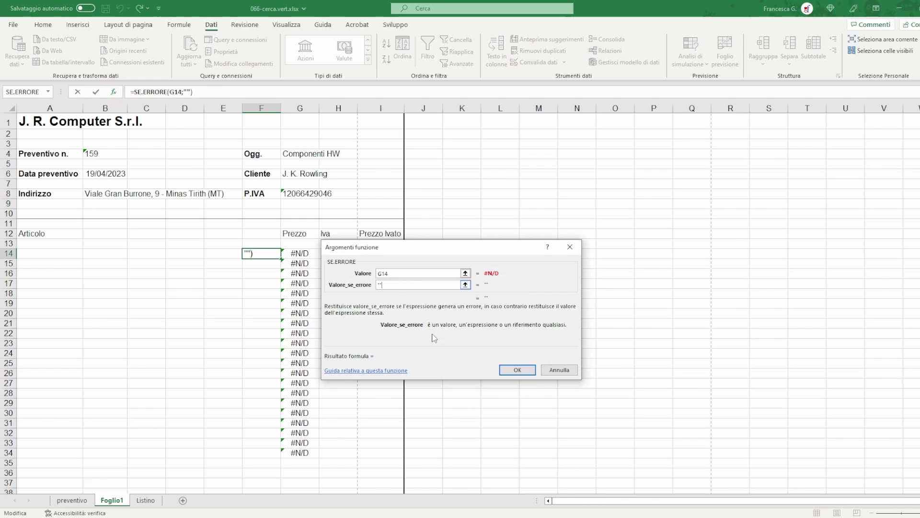
left_click(516, 369)
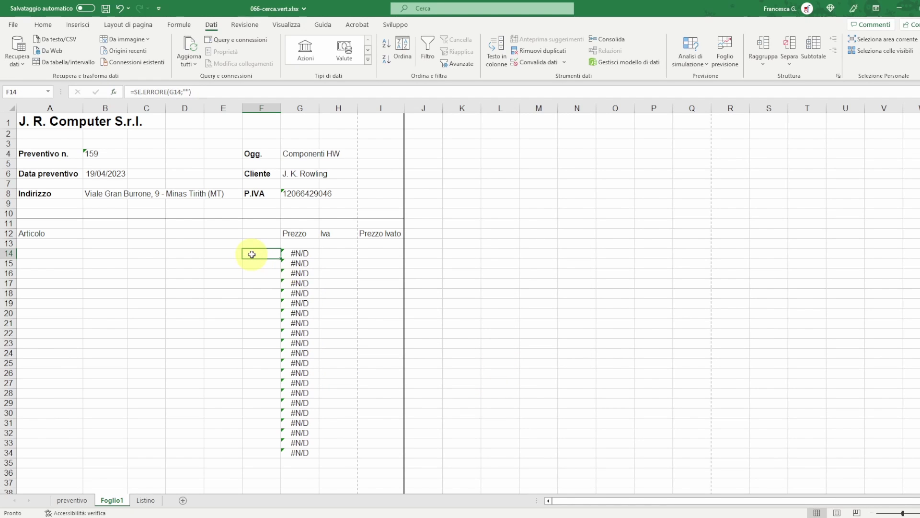
Test with Dimm8GbDdr43200M in A14 showing 38,78 in F14, then clear the article
left_click(66, 253)
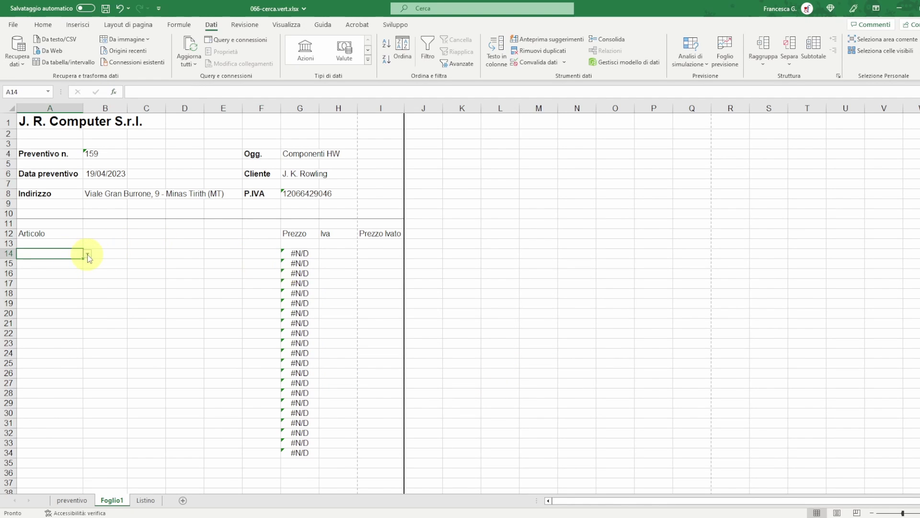
left_click(88, 254)
left_click(72, 294)
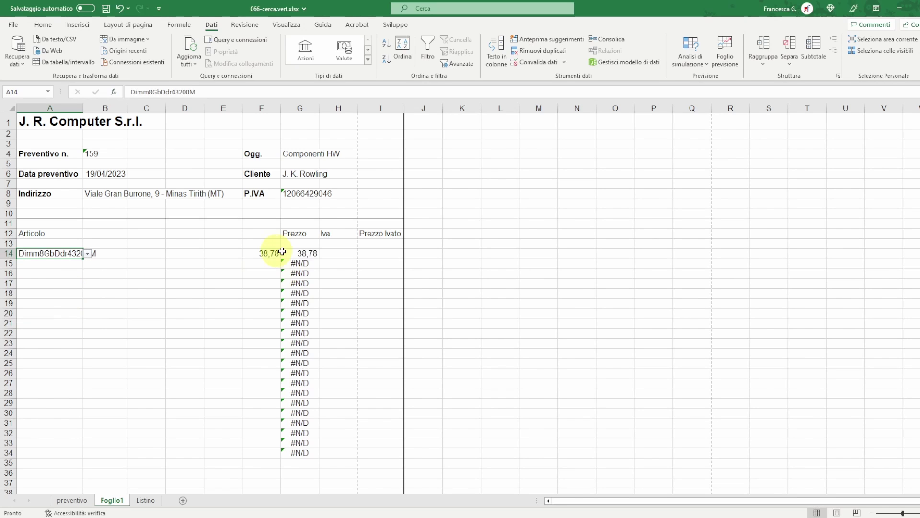
left_click(269, 254)
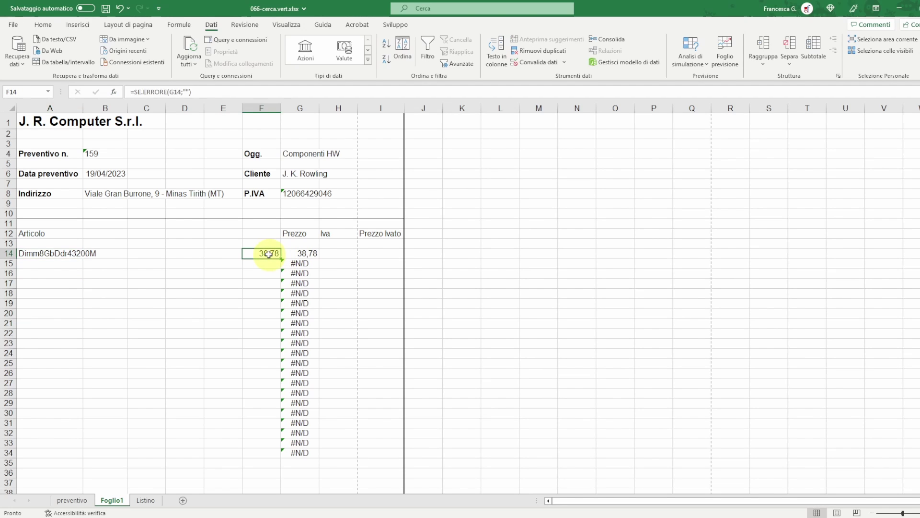
left_click(37, 250)
key("Delete")
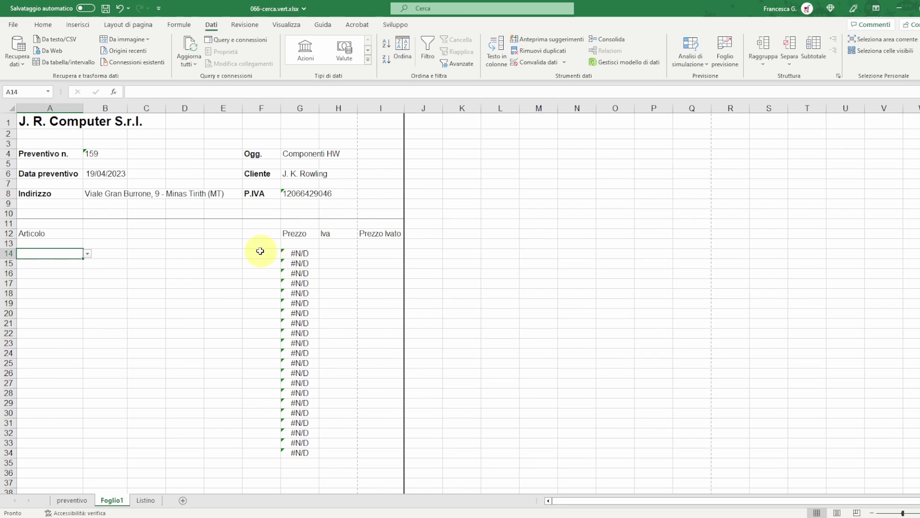
left_click_drag(287, 253, 270, 455)
left_click(313, 251)
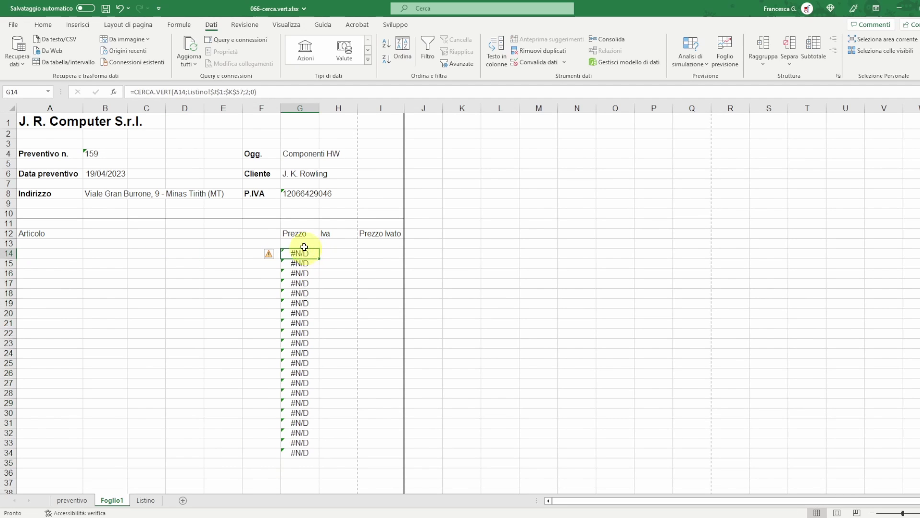
Review the =SE.ERRORE(valore1;messaggio in caso di errore) note in Notepad and start editing G14's formula
key("alt+Tab")
double_click(420, 301)
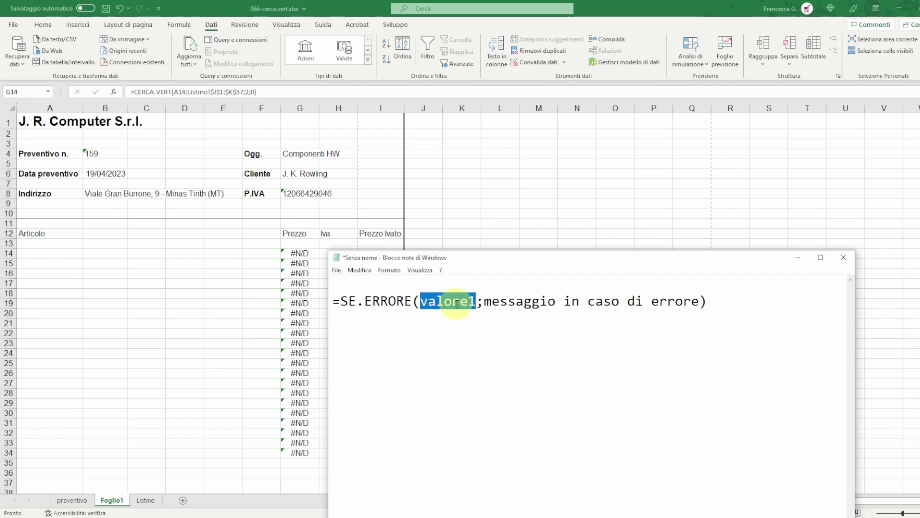
left_click_drag(484, 301, 701, 302)
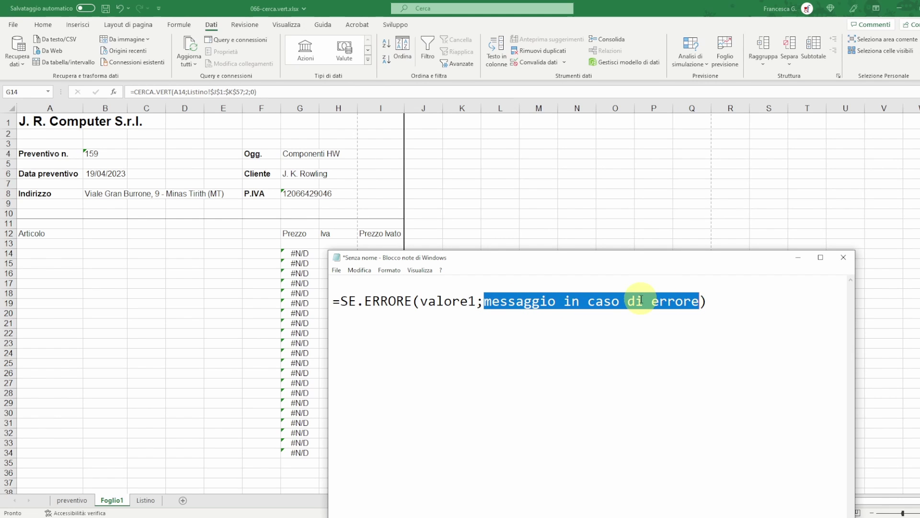
left_click(302, 253)
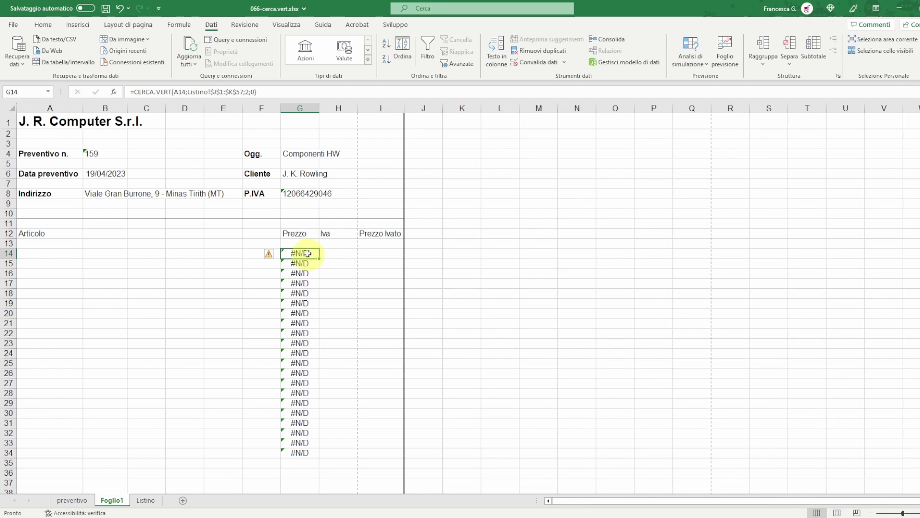
left_click(270, 91)
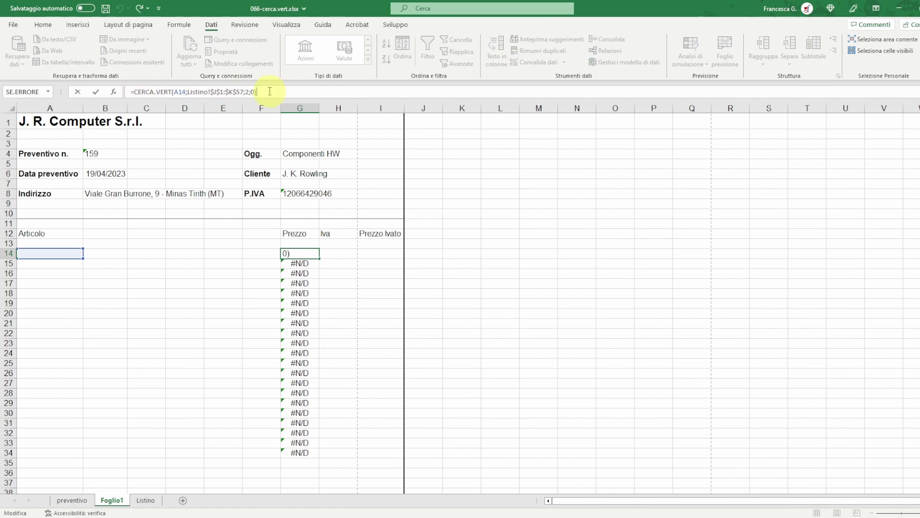
left_click(291, 511)
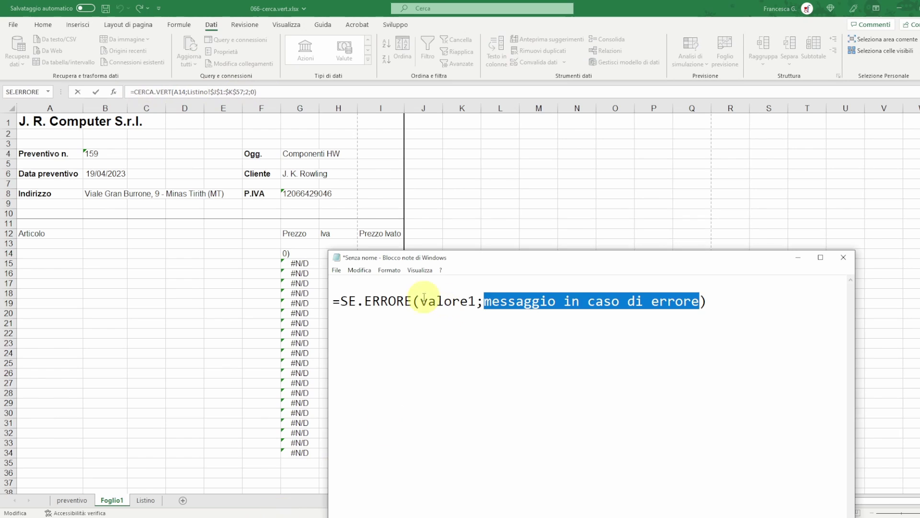
left_click(420, 301)
left_click_drag(420, 301, 475, 301)
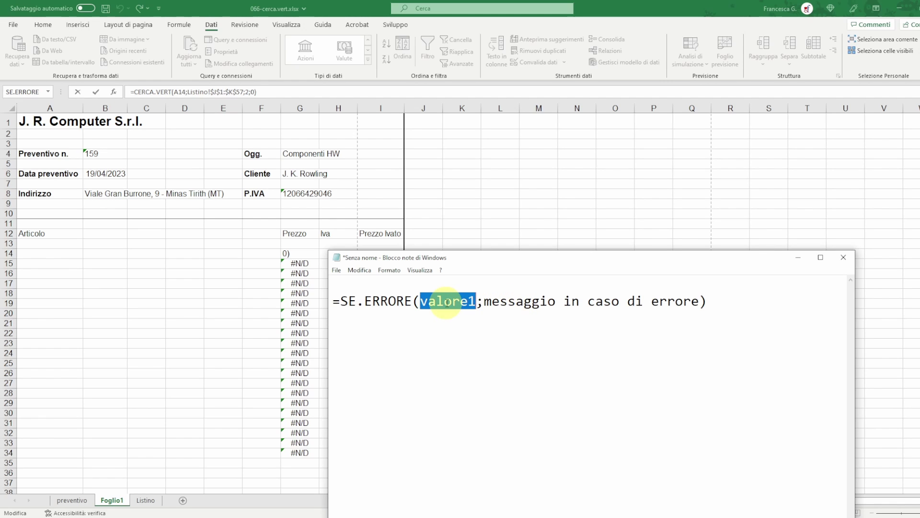
Wrap G14's CERCA.VERT lookup as =SE.ERRORE(...;"") so it stays blank without an article
left_click(135, 92)
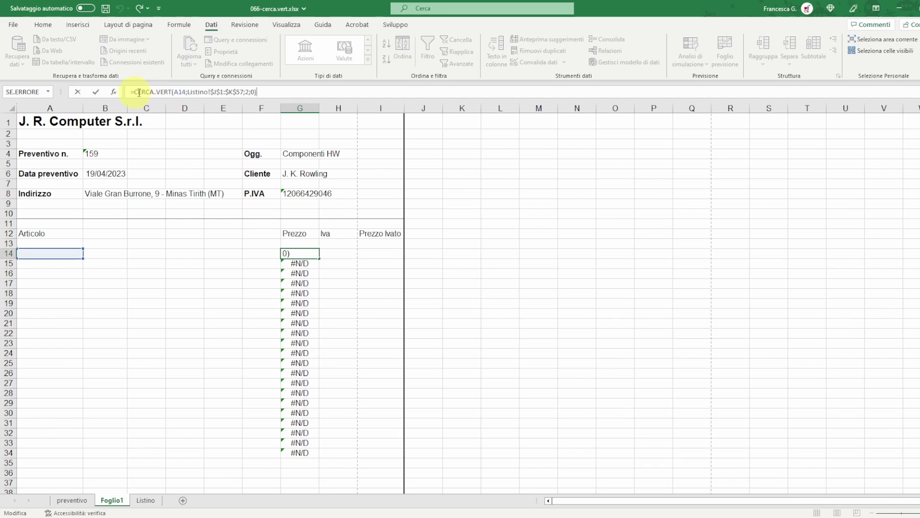
left_click(128, 91)
type("se")
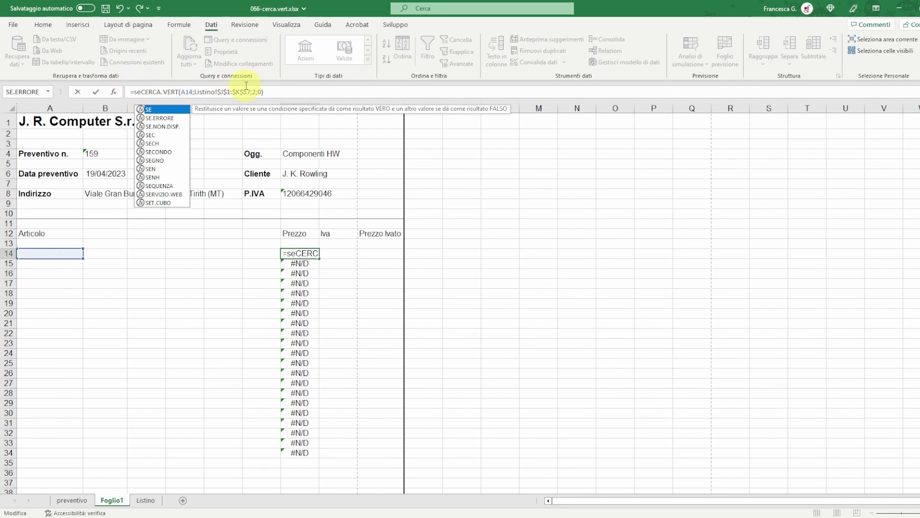
type(".errore(")
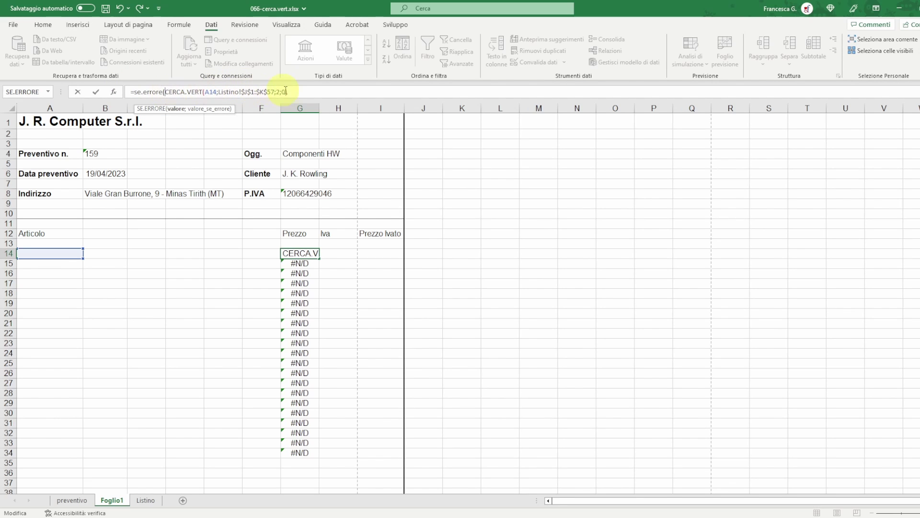
left_click(298, 92)
type(";")
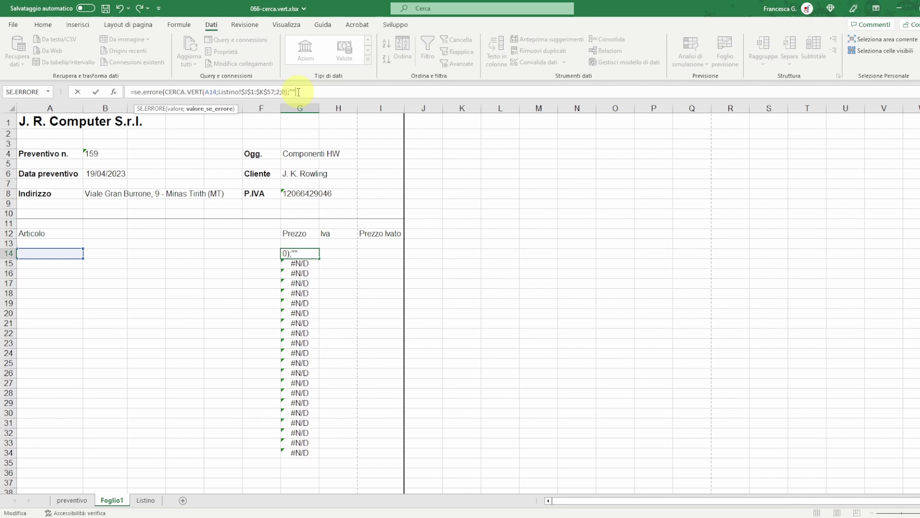
type(")")
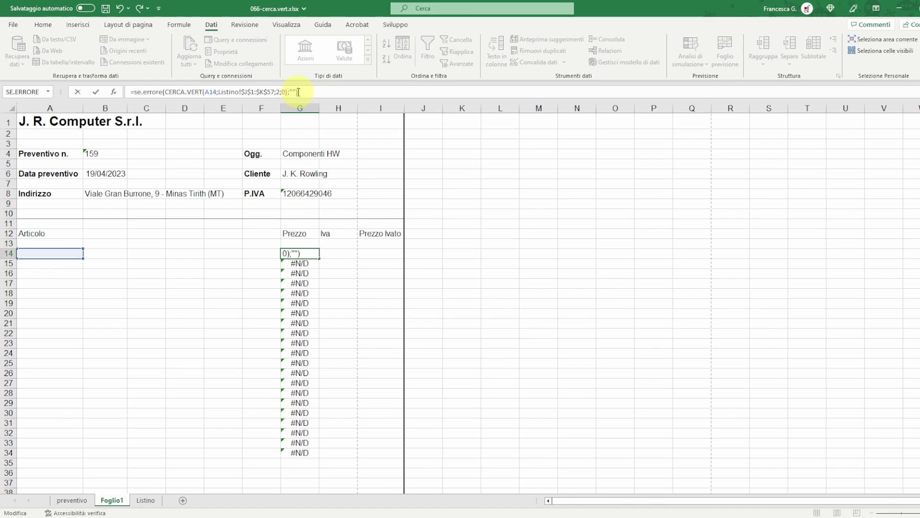
key("Return")
left_click(300, 253)
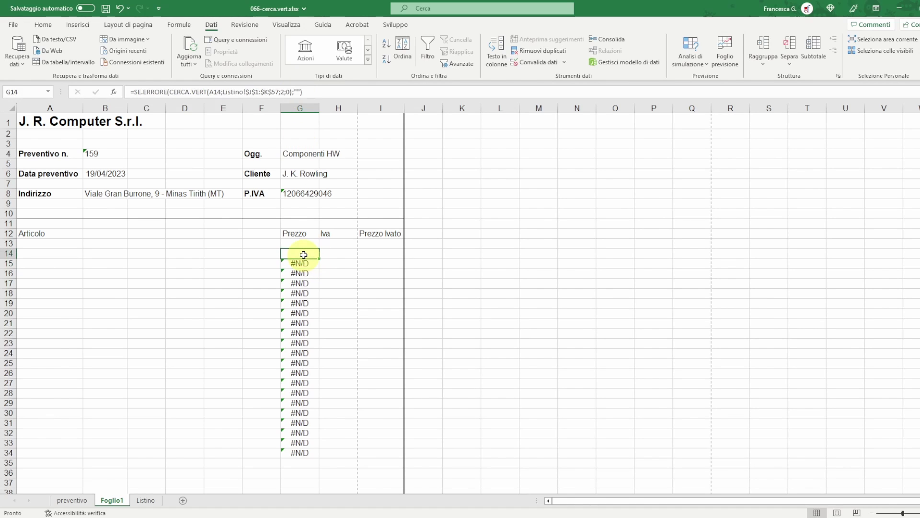
left_click(70, 255)
Try Dimm8GbDdr43200M in A14, then delete the F14 test formula and clear A14
left_click(88, 253)
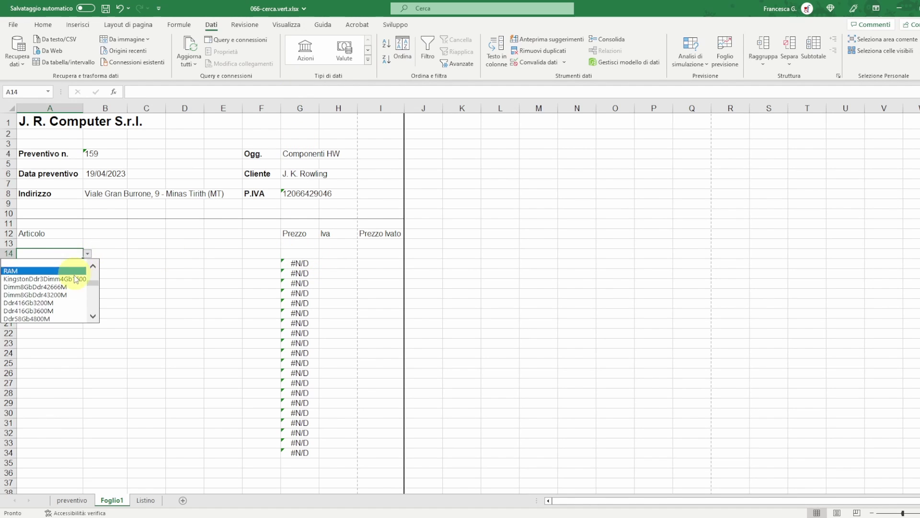
left_click(68, 295)
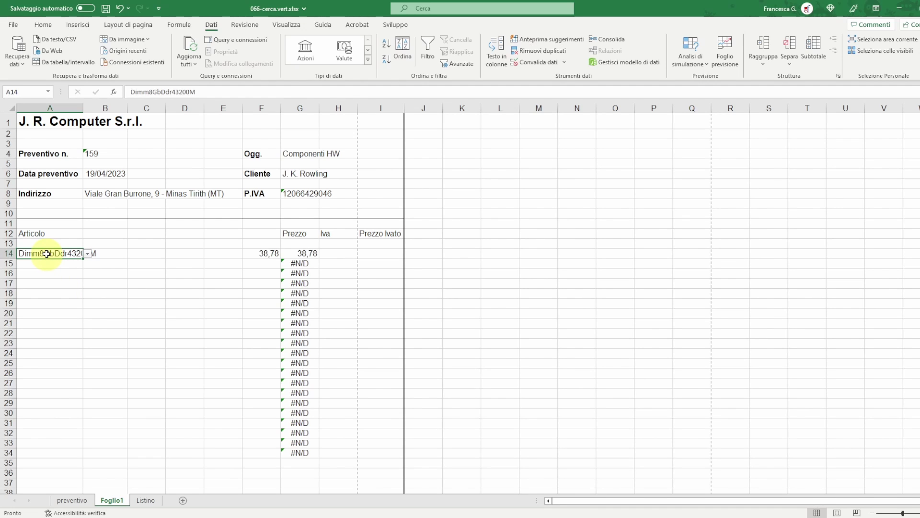
left_click(269, 255)
key("Delete")
left_click(64, 254)
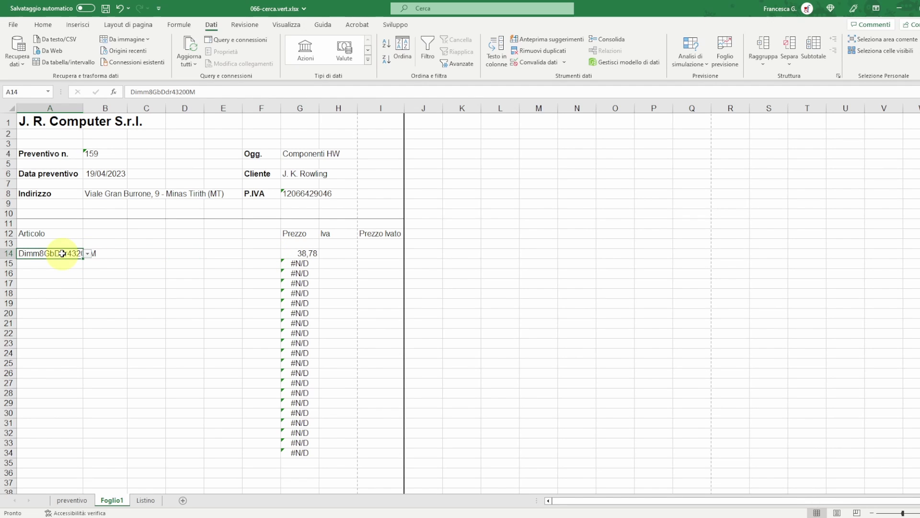
key("Delete")
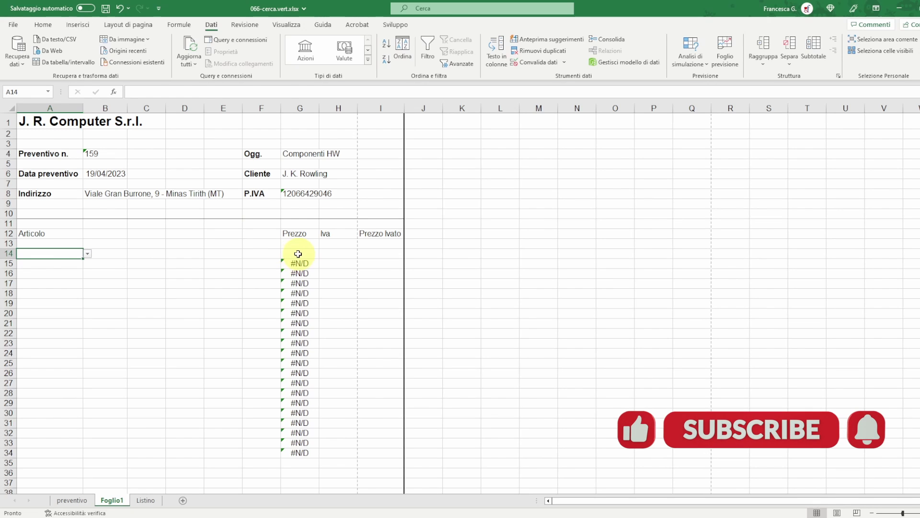
Copy the error-safe G14 price formula down the Prezzo column to G34
left_click(293, 253)
double_click(297, 92)
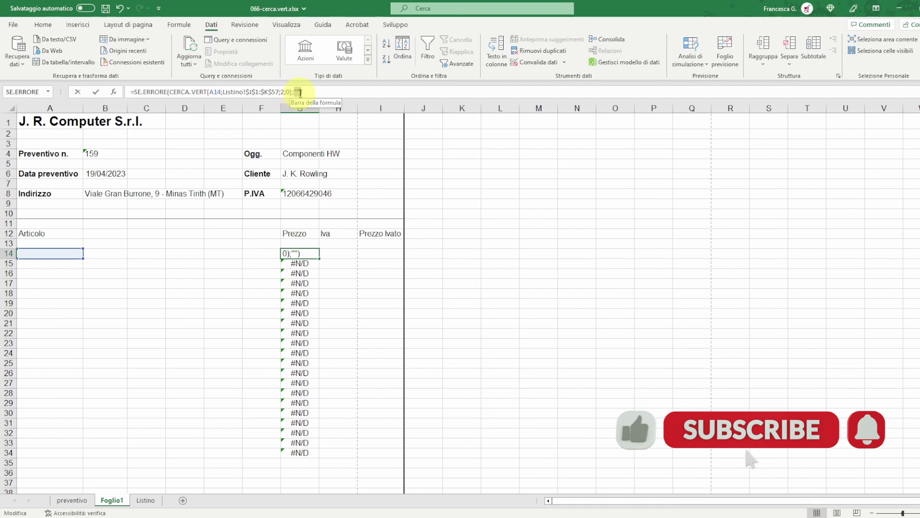
key("ctrl+Return")
left_click_drag(320, 258, 328, 441)
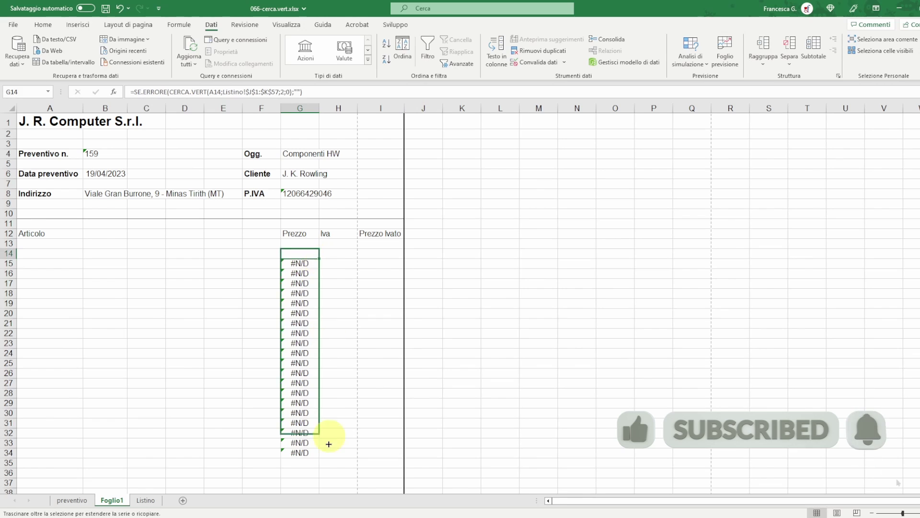
left_click(302, 282)
left_click(298, 263)
Choose Dimm8GbDdr42666M for A14 and Dimm8GbDdr43200M for A15 from the dropdowns
left_click(294, 245)
left_click(294, 253)
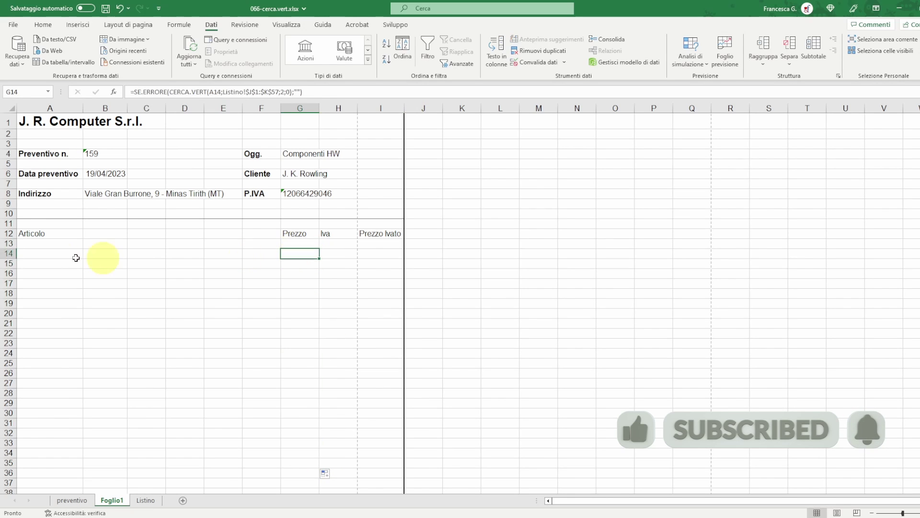
left_click(69, 254)
left_click(91, 252)
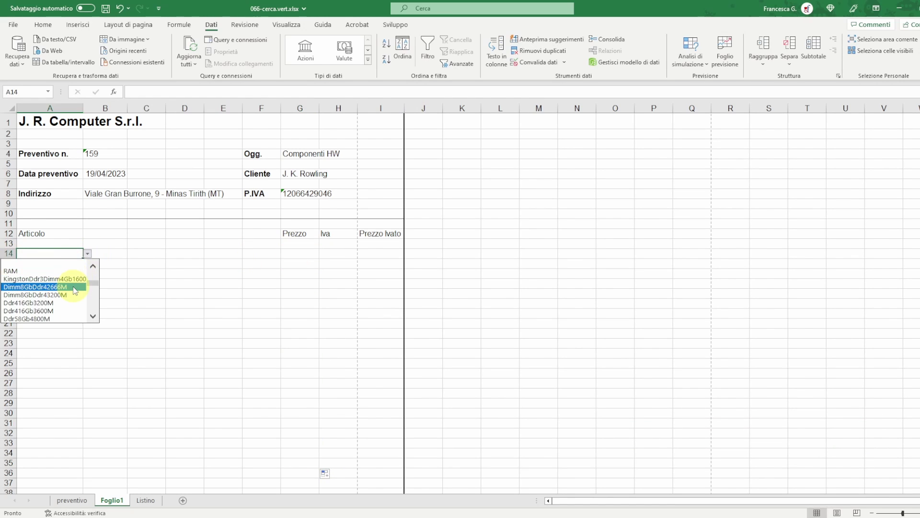
left_click(76, 283)
left_click(79, 263)
left_click(87, 263)
left_click(48, 297)
left_click(88, 263)
Choose Ddr58Gb4800M for A16, Office365Fami for A17 and KingstonDdr3Dimm4Gb1600M for A18
left_click(47, 305)
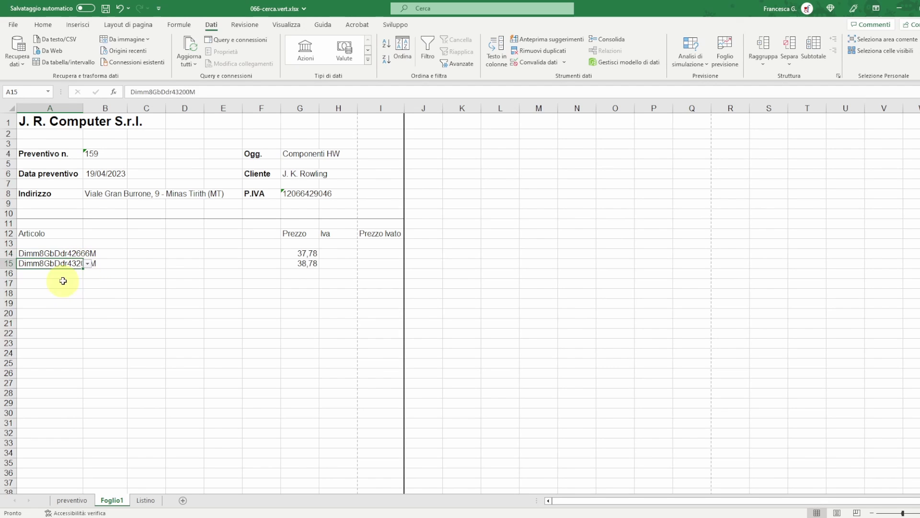
left_click(67, 273)
left_click(87, 273)
left_click(71, 339)
left_click(67, 283)
left_click(88, 284)
scroll(79, 324, "down", 1)
scroll(78, 326, "down", 2)
left_click(72, 327)
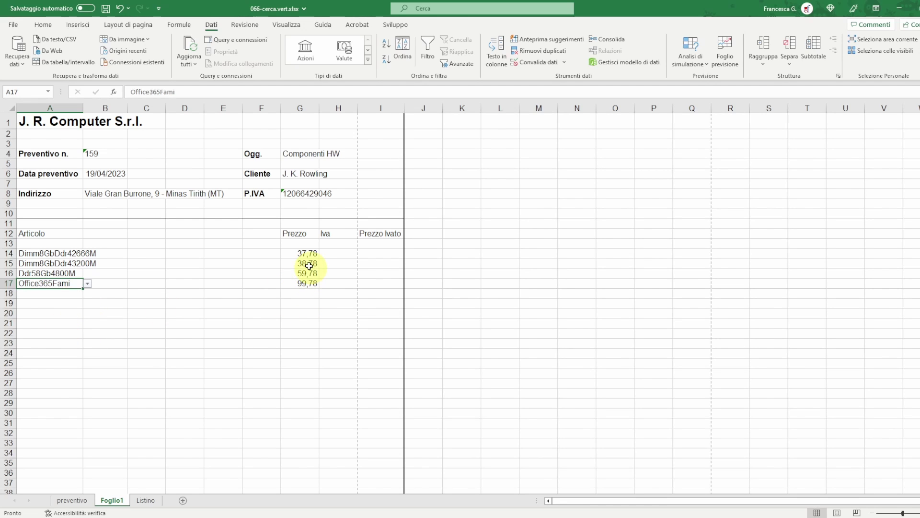
left_click(336, 254)
left_click(71, 293)
left_click(87, 293)
left_click(81, 318)
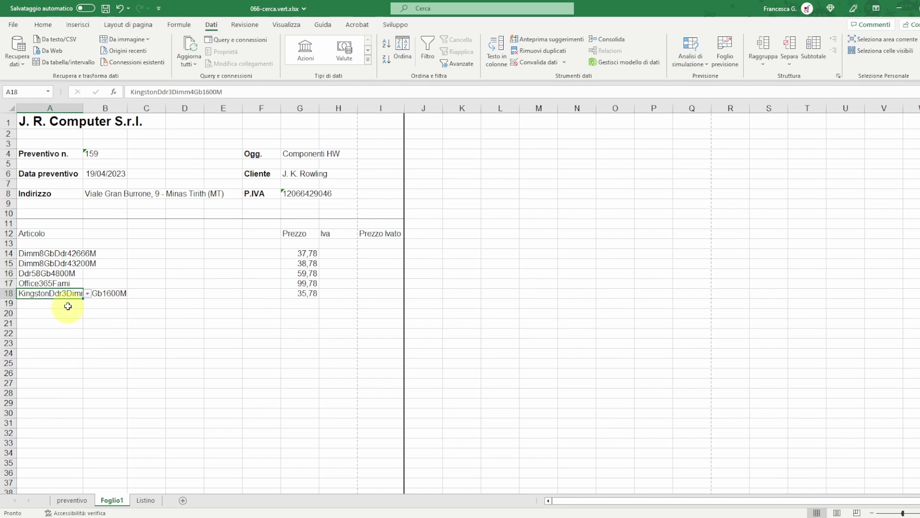
left_click(331, 255)
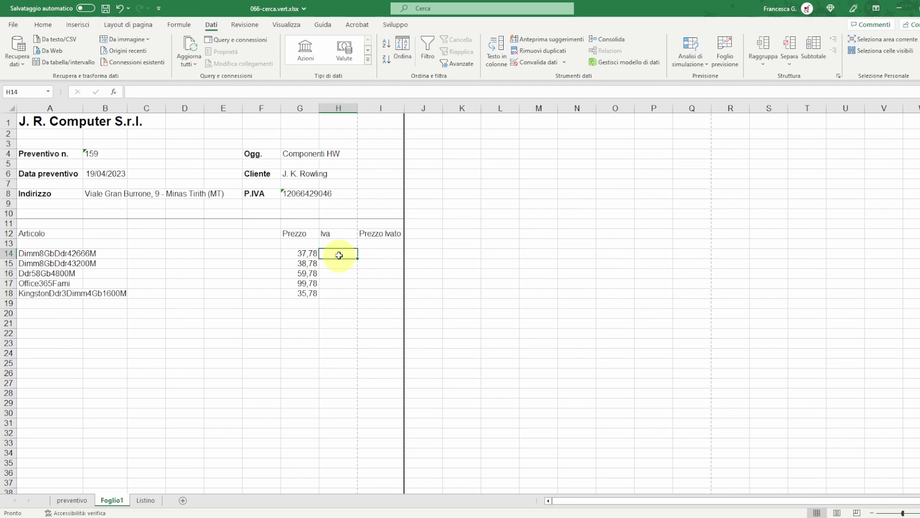
Enter =G14*22% in H14, fill it down to H34 and autofit column H
type("=")
left_click(299, 252)
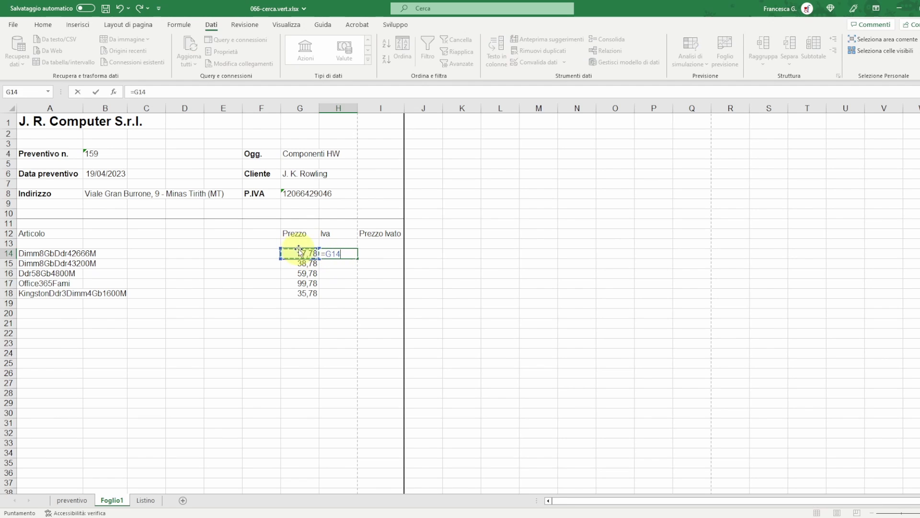
type("*22")
type("%")
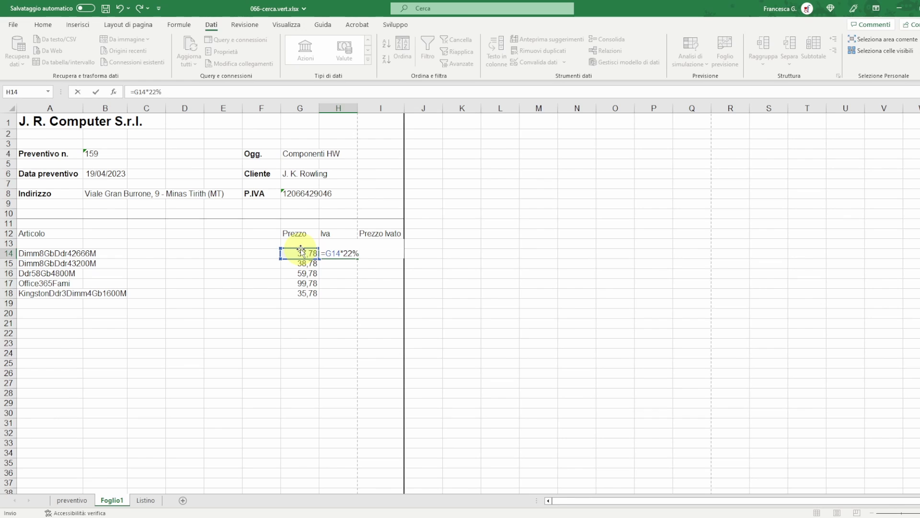
key("Return")
left_click(339, 253)
mouse_move(358, 260)
left_mouse_down()
mouse_move(357, 473)
mouse_move(360, 454)
left_mouse_up()
double_click(357, 108)
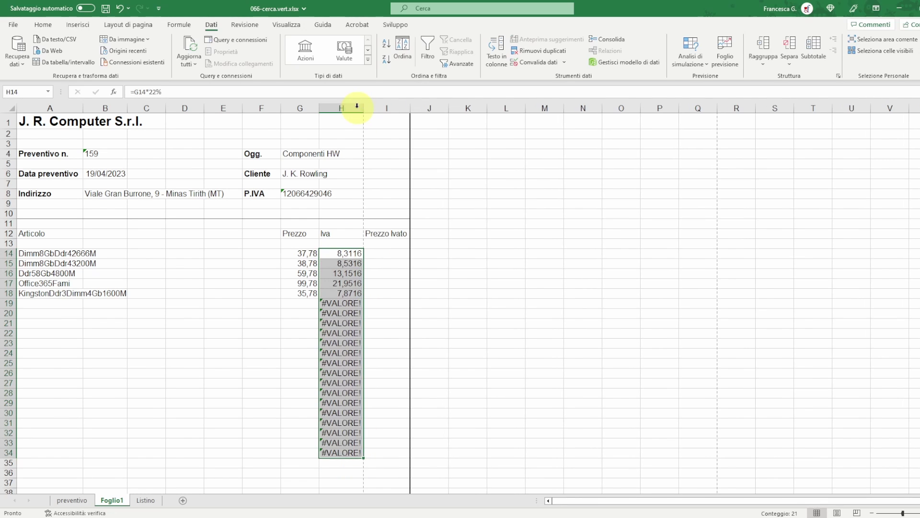
Inspect a #VALORE! error in the Iva column and the G21 price formula behind it
left_click(357, 304)
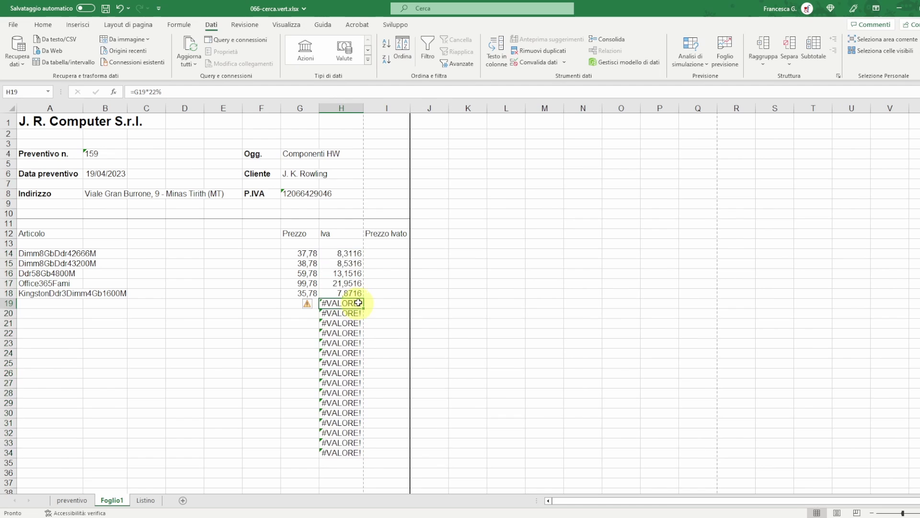
left_click(304, 322)
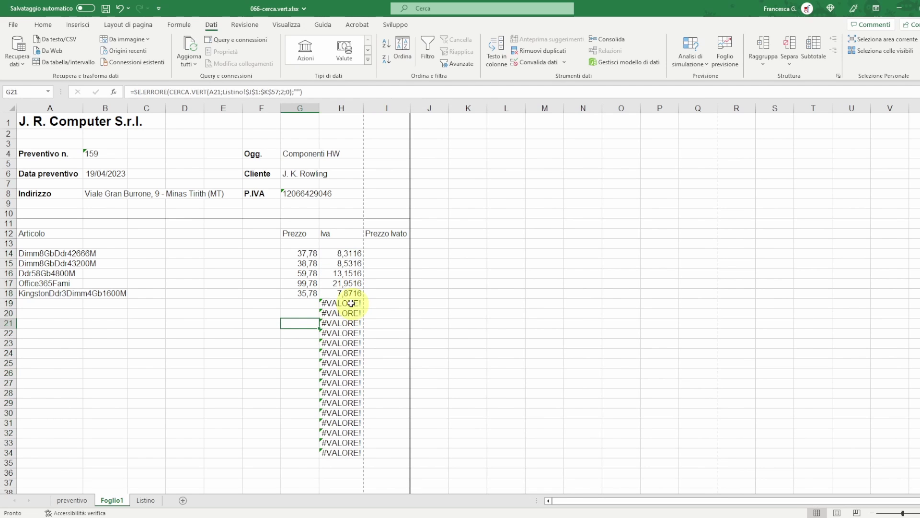
left_click(349, 253)
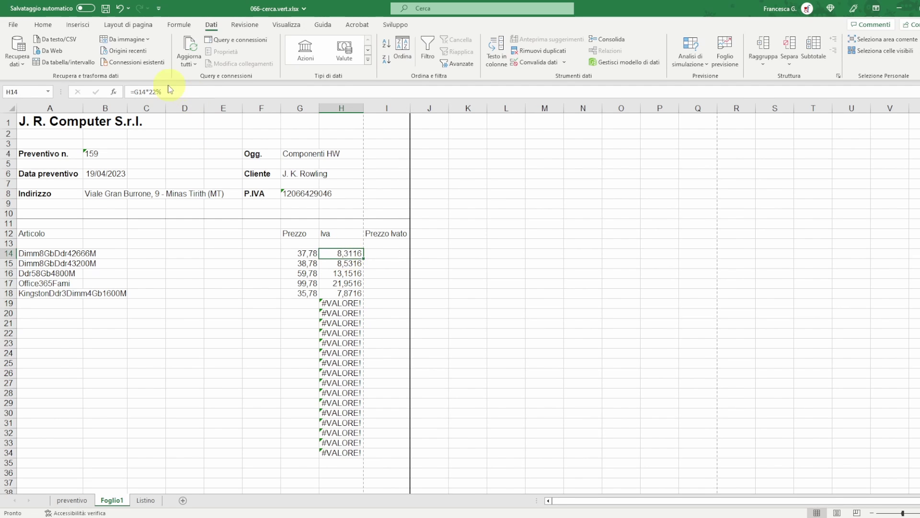
left_click(139, 91)
Change H14 to =SE.ERRORE(G14*22%;"") and fill it down the Iva column
type("se.errore")
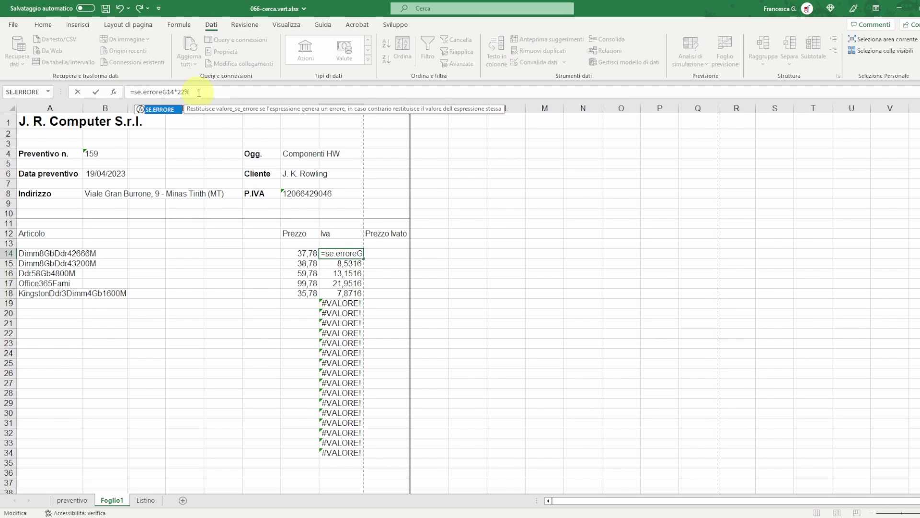
type("(G14*22%")
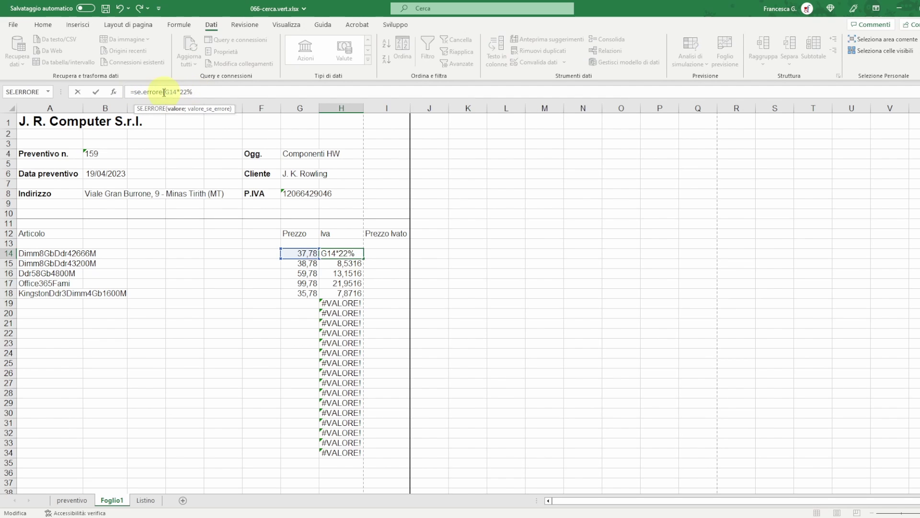
type(";\"\")")
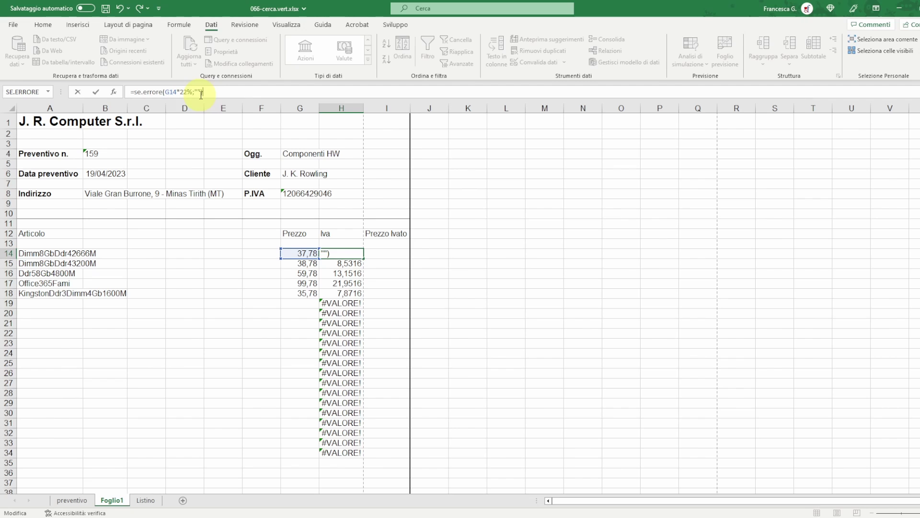
key("Return")
left_click(355, 254)
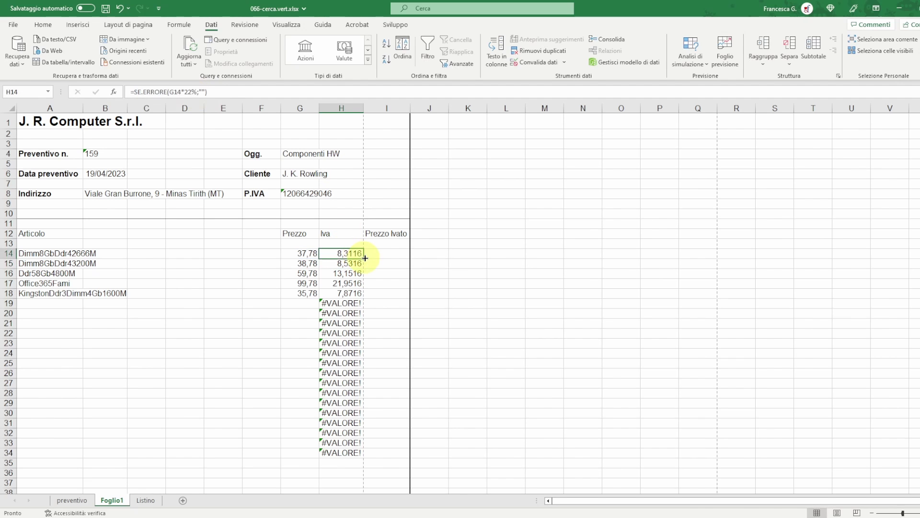
double_click(365, 258)
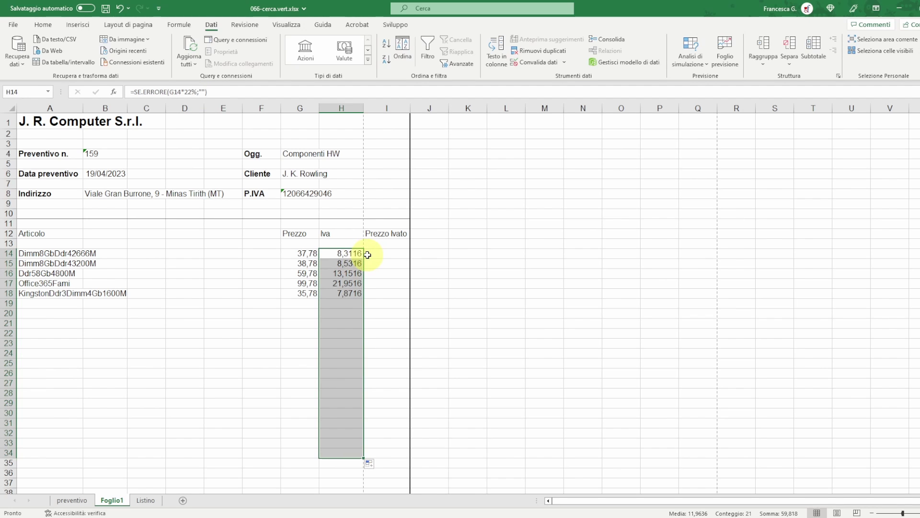
left_click(367, 254)
Enter =G14+H14 in I14 and fill it down through I35
type("=")
left_click(298, 255)
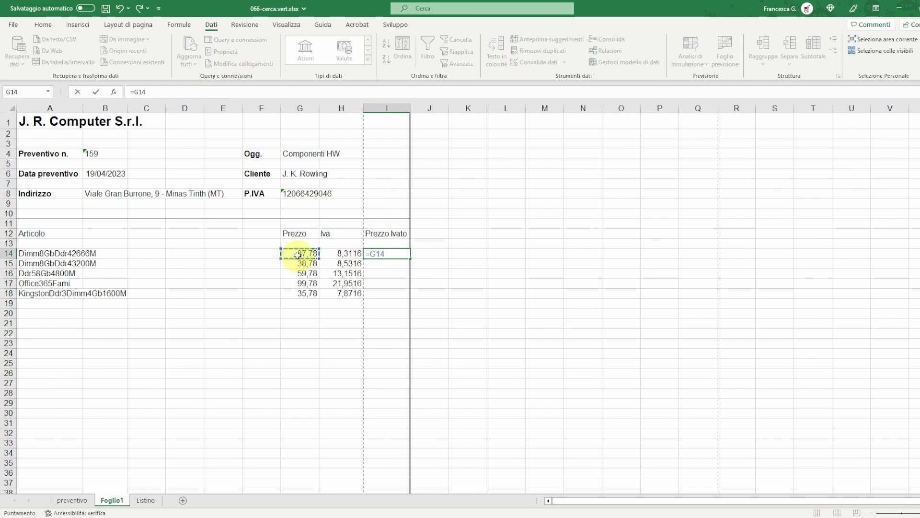
type("+")
left_click(340, 254)
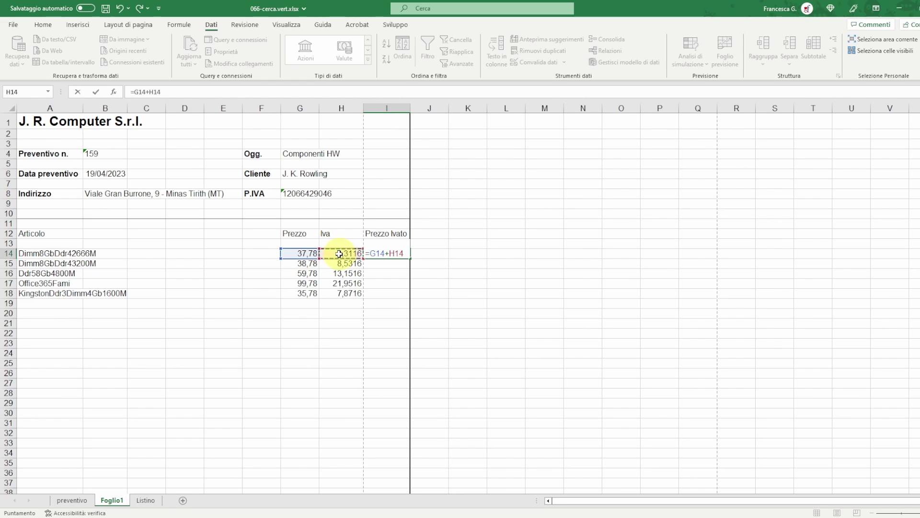
key("Return")
left_click(398, 254)
left_click_drag(410, 260, 410, 463)
Wrap I14 as =SE.ERRORE(G14+H14;""), refill it to I35, and clear articles A15:A18
left_click(136, 91)
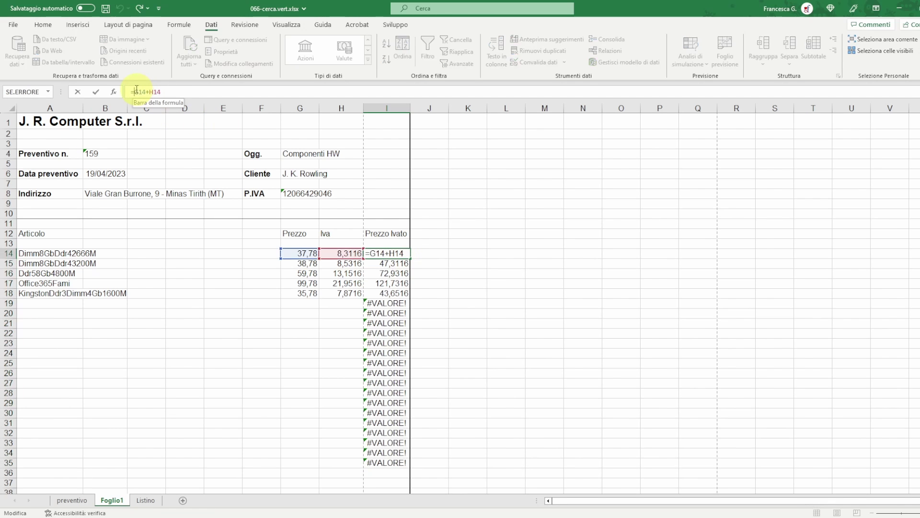
type("se.errore(")
left_click(202, 91)
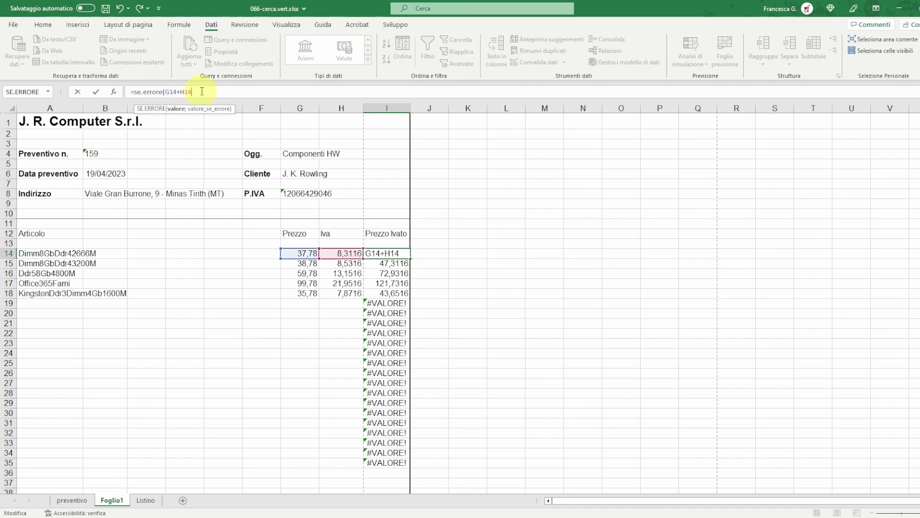
type(";")
type(")")
key("Return")
left_click(395, 254)
double_click(409, 257)
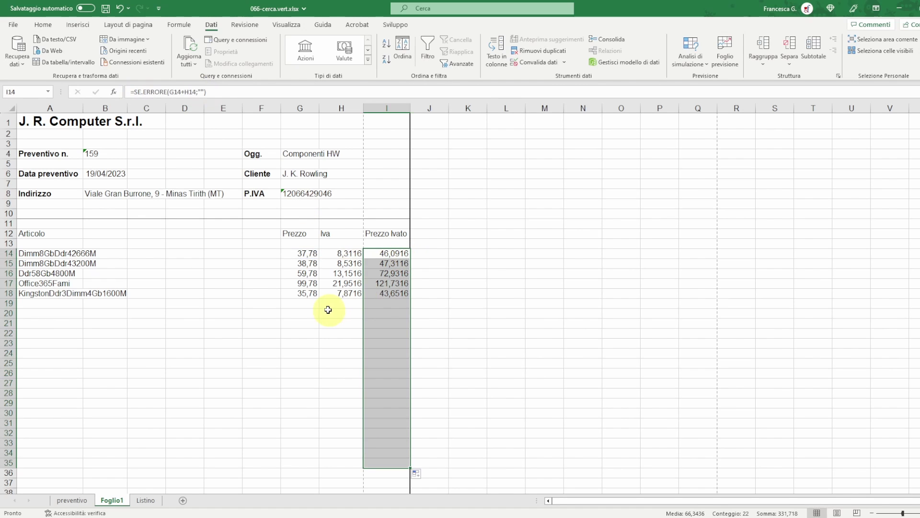
left_click_drag(30, 291, 32, 267)
key("Delete")
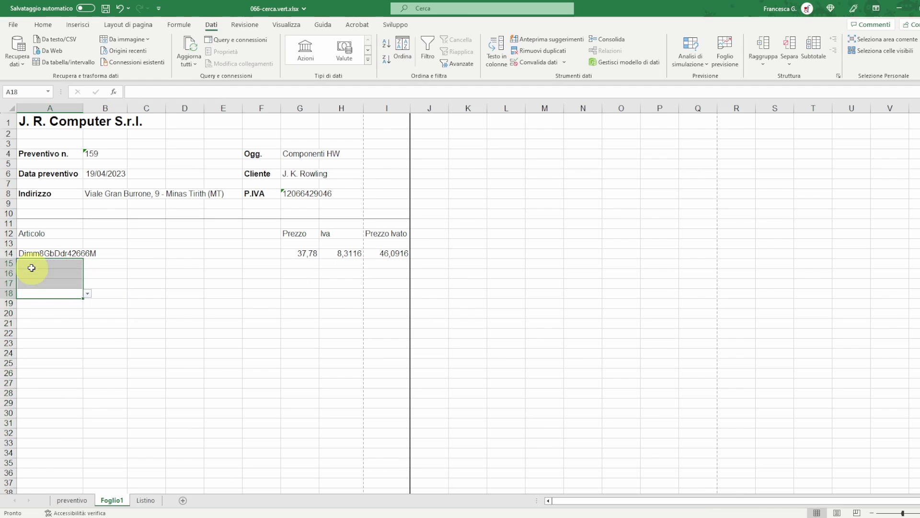
Choose Dimm8GbDdr43200M for A15, Dimm8GbDdr42666M for A16 and Ddr58Gb4800M for A17
left_click(45, 263)
left_click(87, 263)
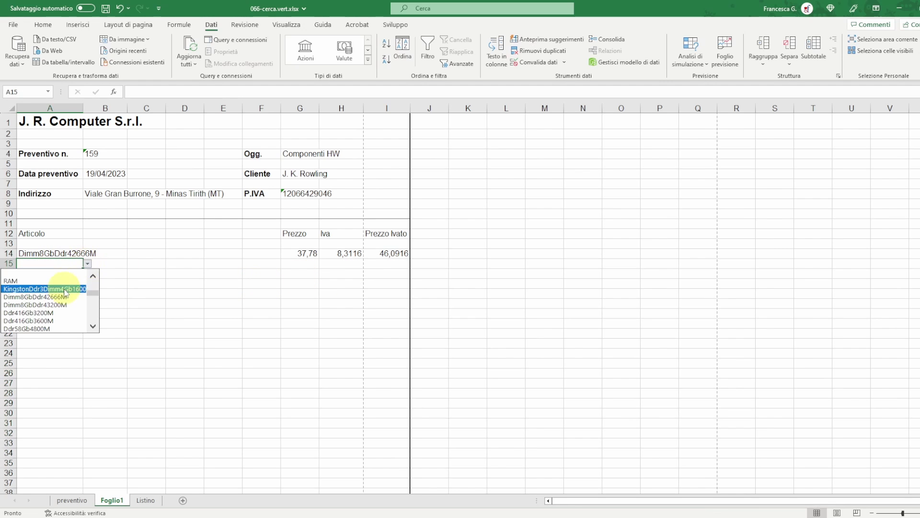
left_click(62, 304)
left_click(63, 273)
left_click(86, 278)
left_click(60, 302)
left_click(62, 283)
left_click(88, 283)
left_click(52, 347)
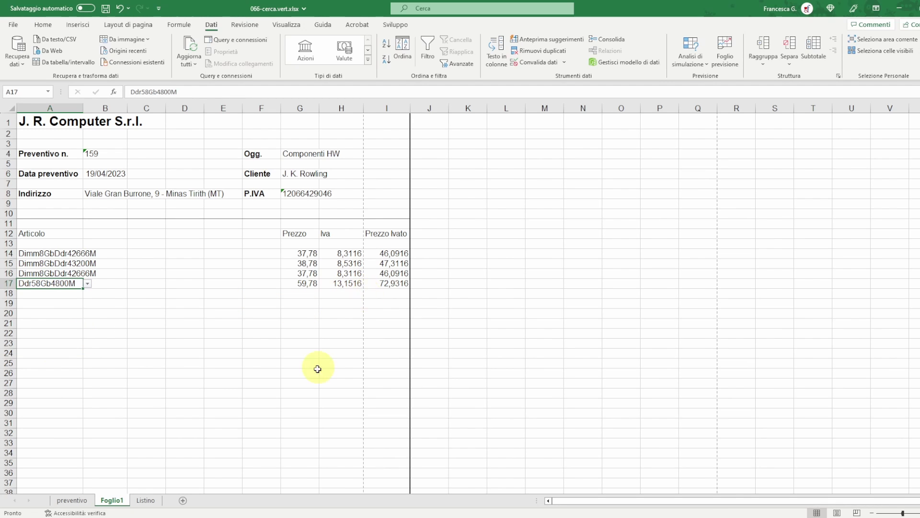
Scroll down to the totals area and select A36:A38 for the labels
scroll(315, 373, "down", 2)
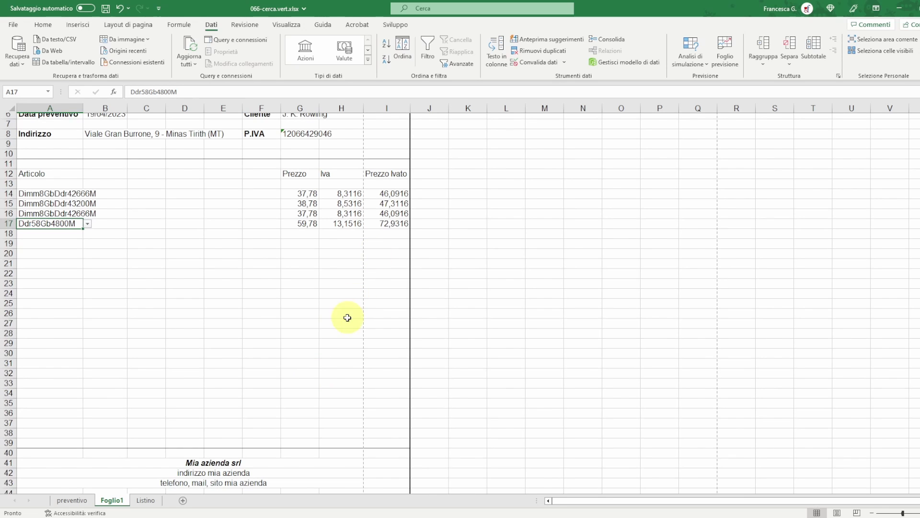
left_click(9, 392)
left_click_drag(48, 412, 30, 433)
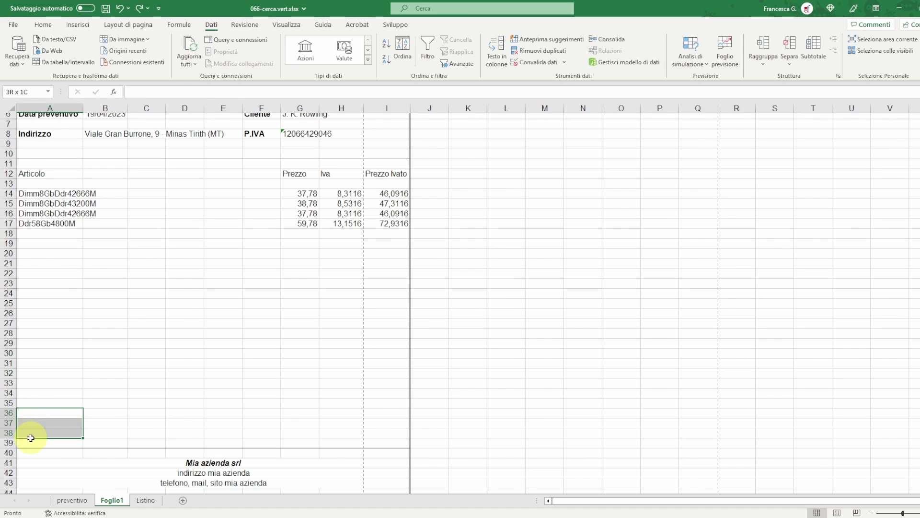
Put the labels Totale, Totale IVA and Totale Ivato into A36:A38
left_click(29, 412)
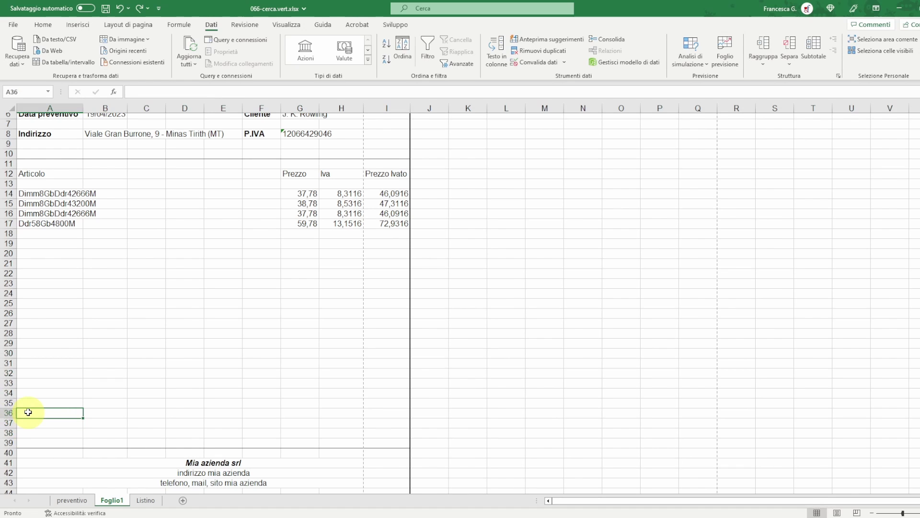
key("ctrl+y")
key("ctrl+y")
key("ctrl+y")
key("ctrl+y")
left_click(28, 415)
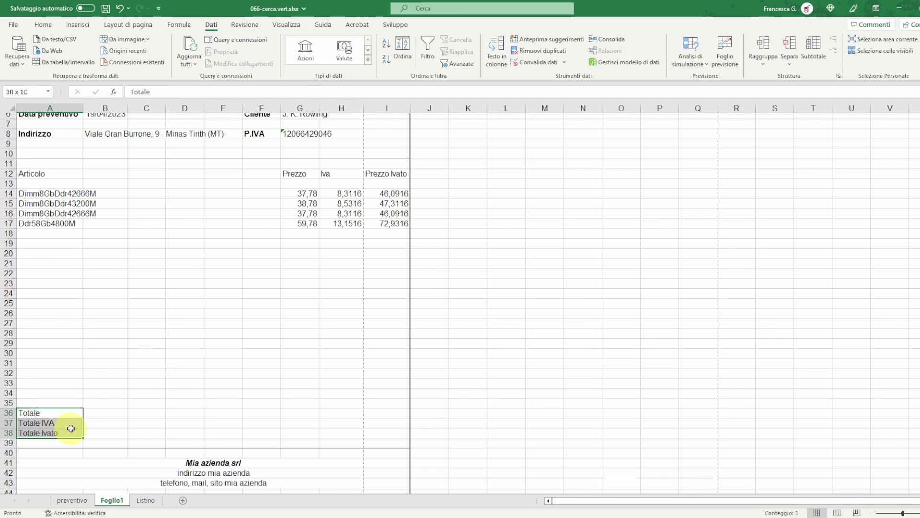
left_click(53, 425)
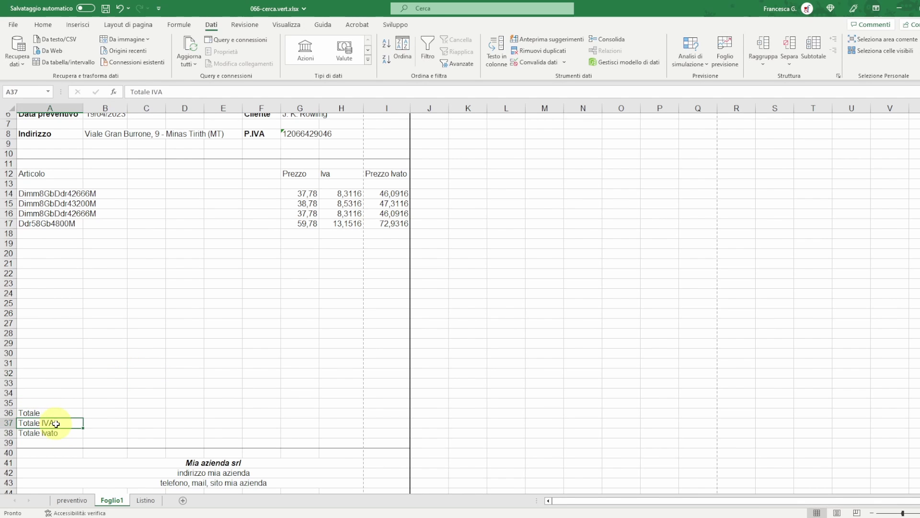
left_click(8, 413)
left_click(43, 24)
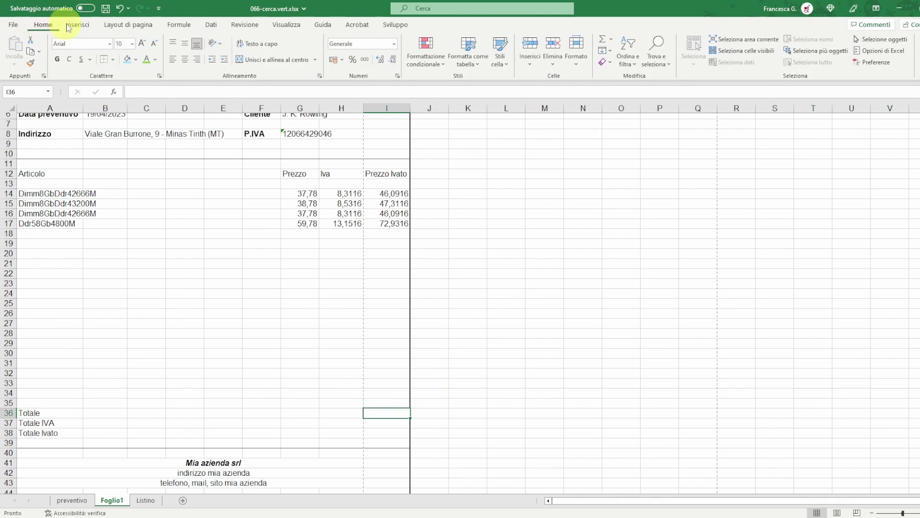
Compute Totale in I36 as SOMMA of the Prezzo column G14:G33, giving 174,12
left_click(604, 42)
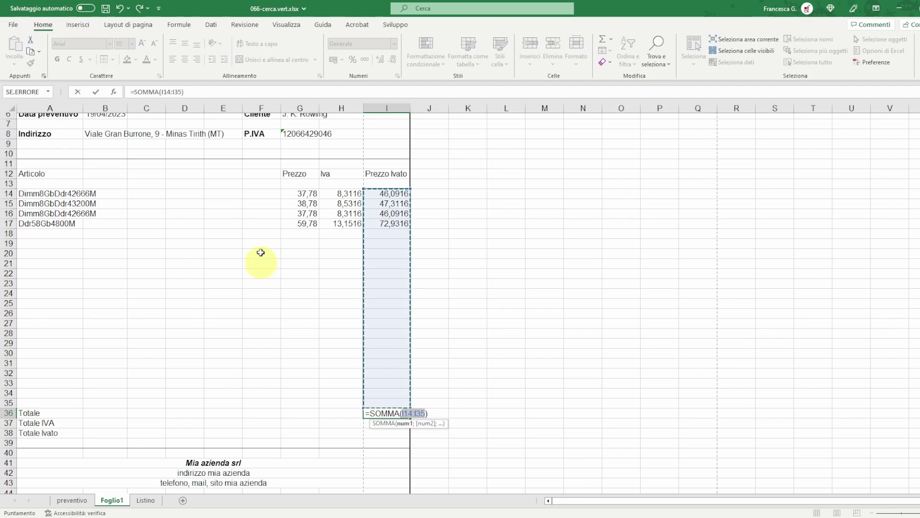
left_click_drag(299, 191, 299, 301)
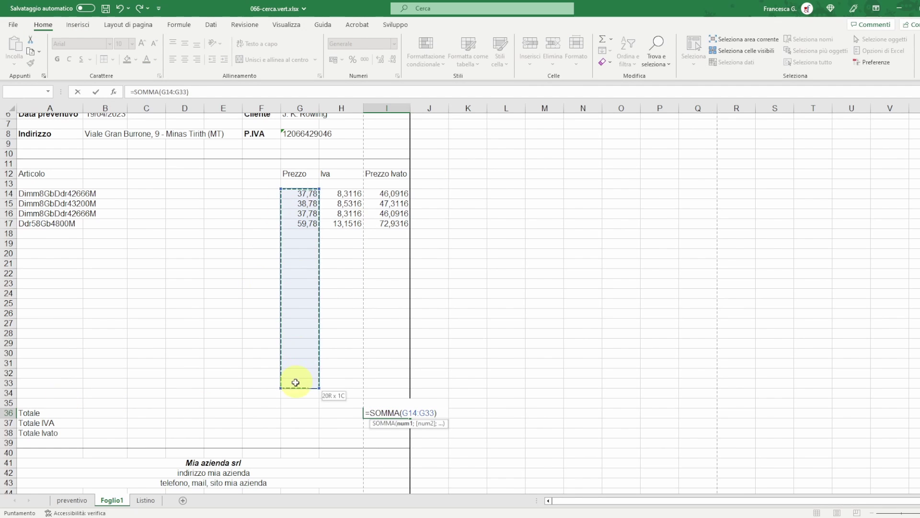
left_click_drag(295, 389, 296, 388)
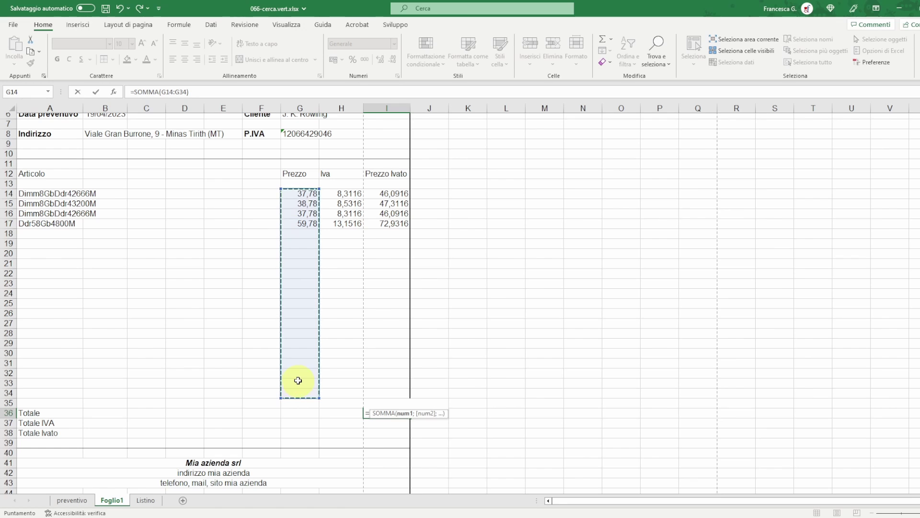
key("Return")
left_click(400, 411)
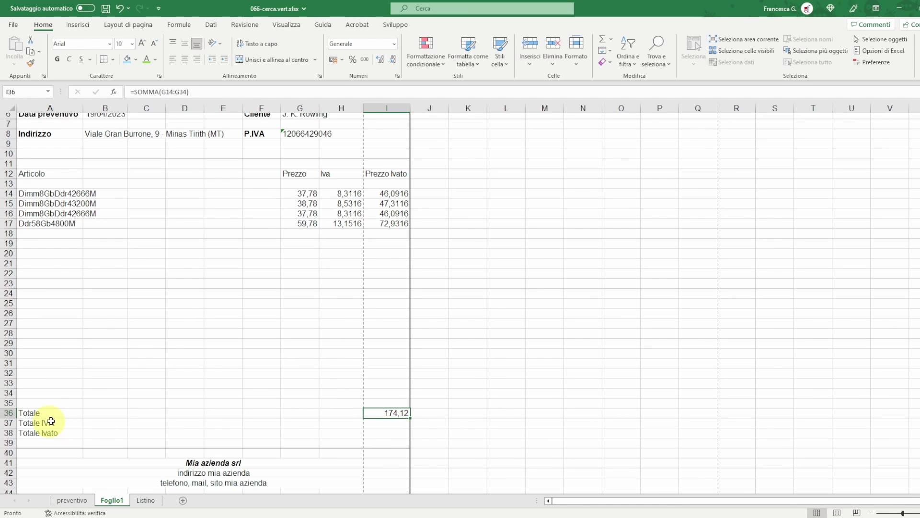
Compute Totale IVA in I37 as SOMMA of H14:H34, giving 38,3064
left_click(384, 423)
key("alt+equal")
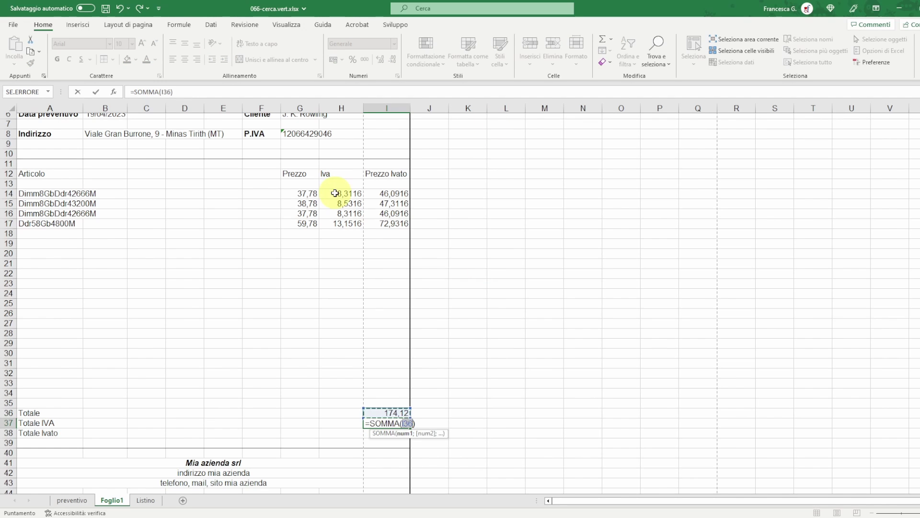
left_click(335, 193)
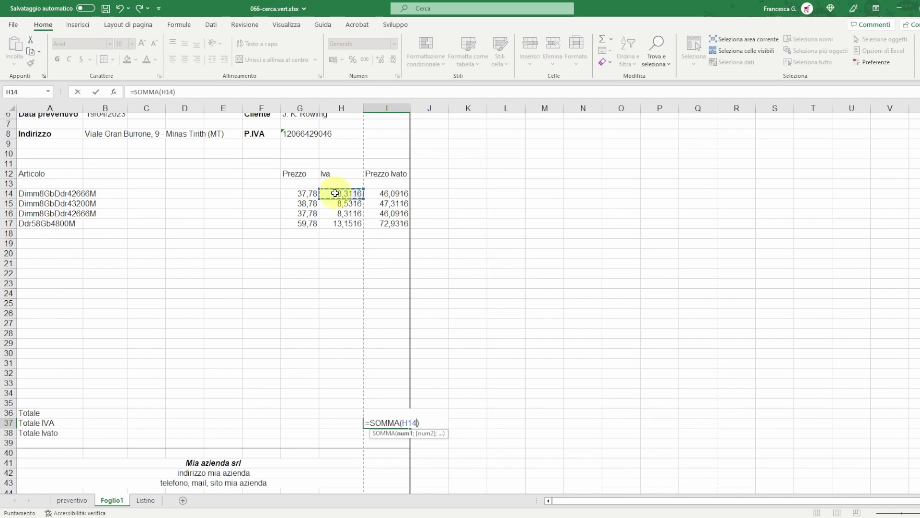
left_click_drag(335, 193, 341, 392)
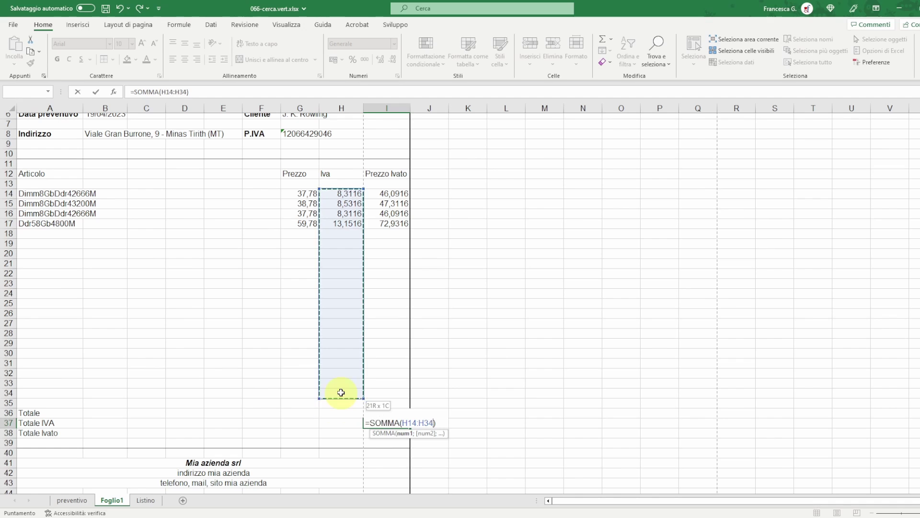
key("Return")
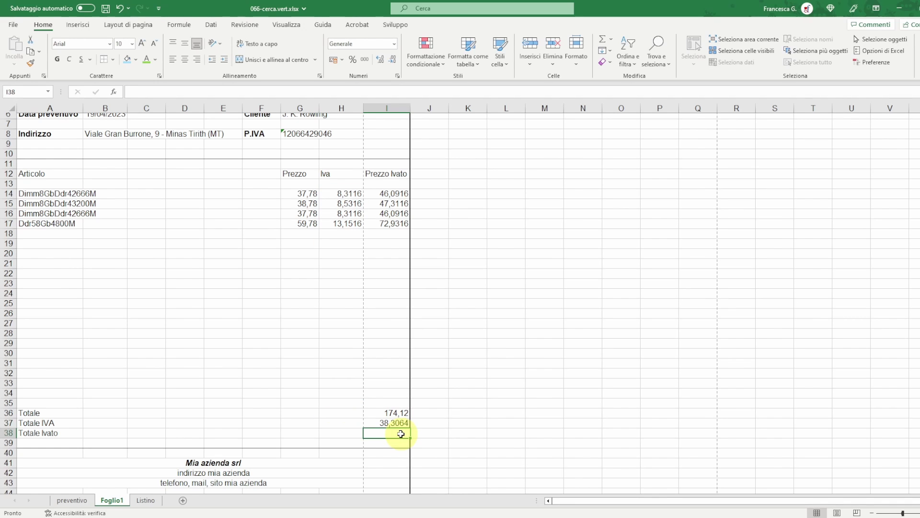
AutoSum I36:I37 into I38 for a Totale Ivato of 212,4264
left_click_drag(399, 201, 396, 419)
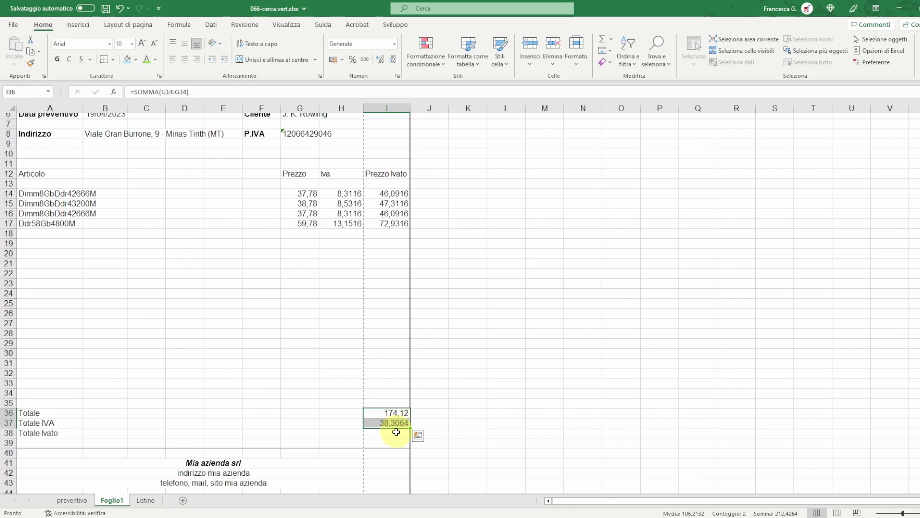
left_click(396, 431)
left_click(603, 42)
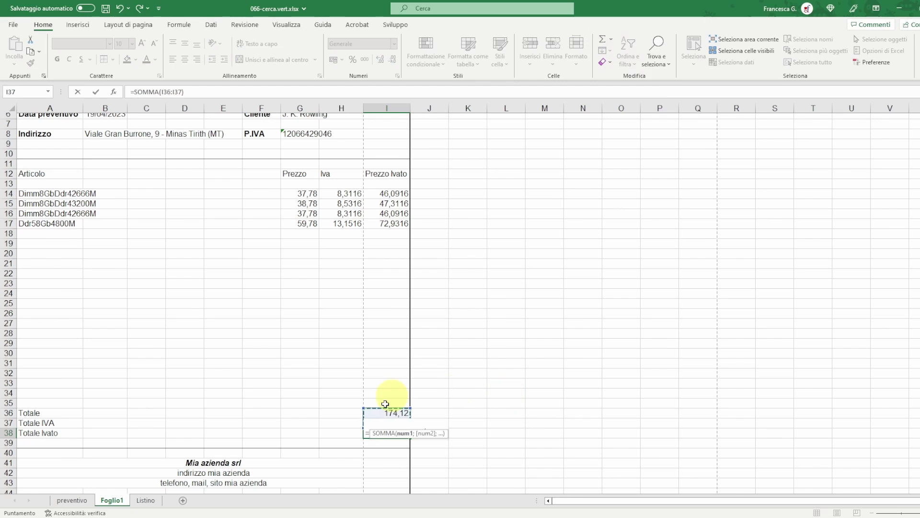
key("Return")
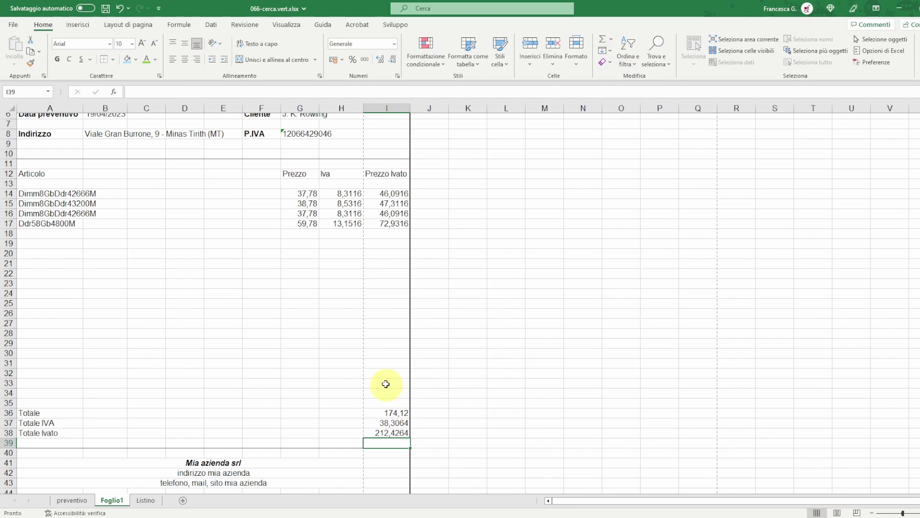
left_click_drag(387, 433, 38, 433)
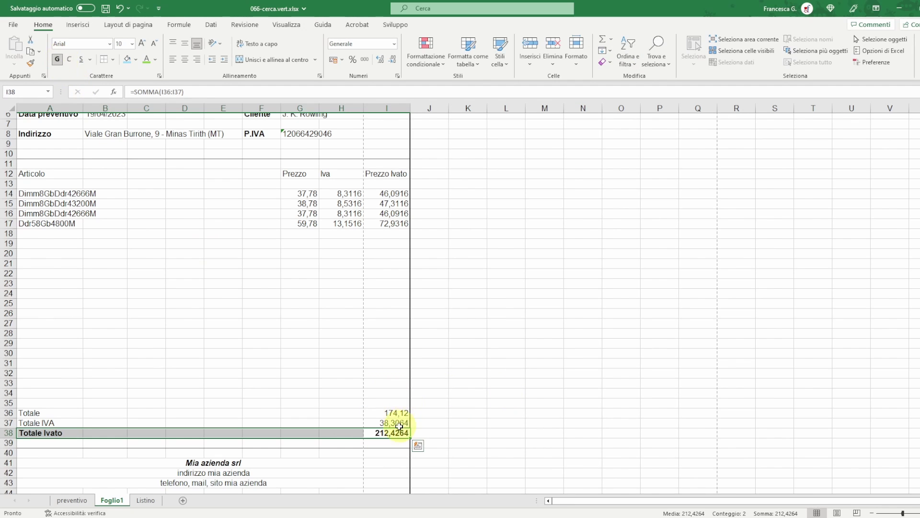
Shade the Totale Ivato row light blue and add borders to the totals block A35:I39
left_click(128, 61)
left_click(331, 344)
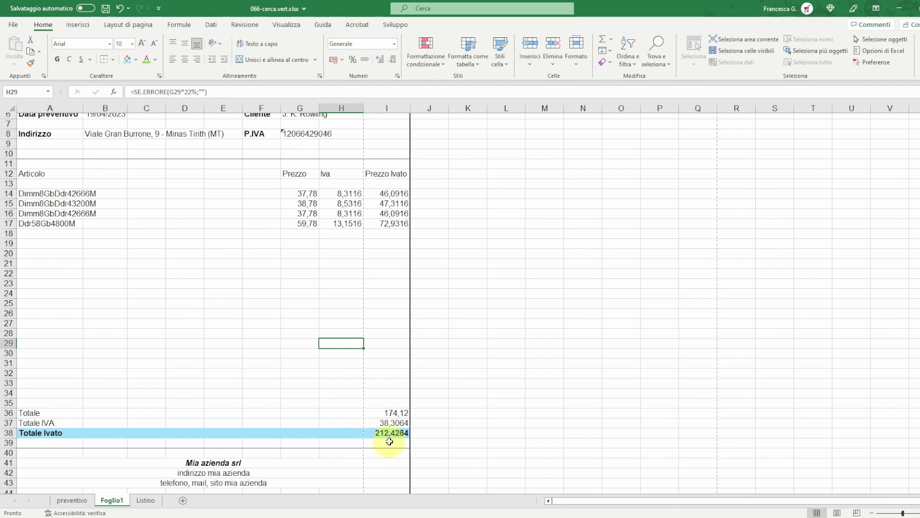
left_click_drag(390, 443, 48, 402)
left_click(116, 64)
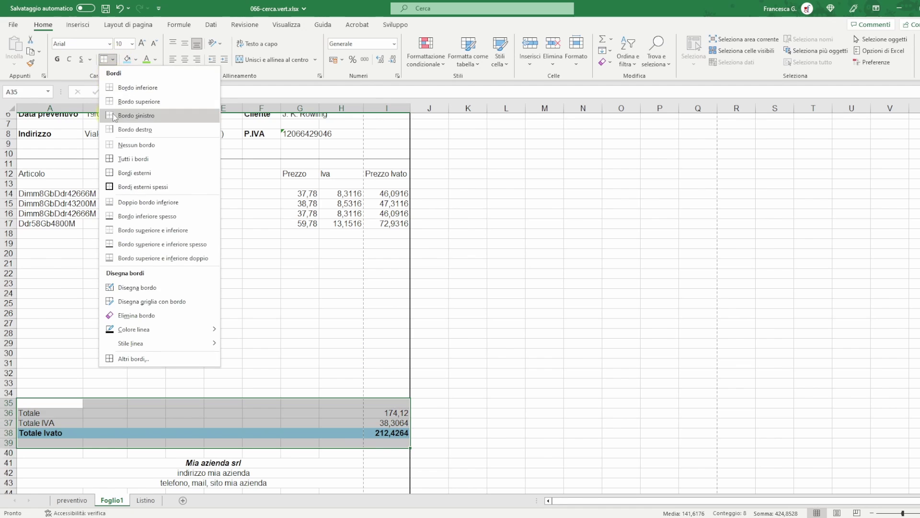
left_click(138, 158)
left_click(185, 322)
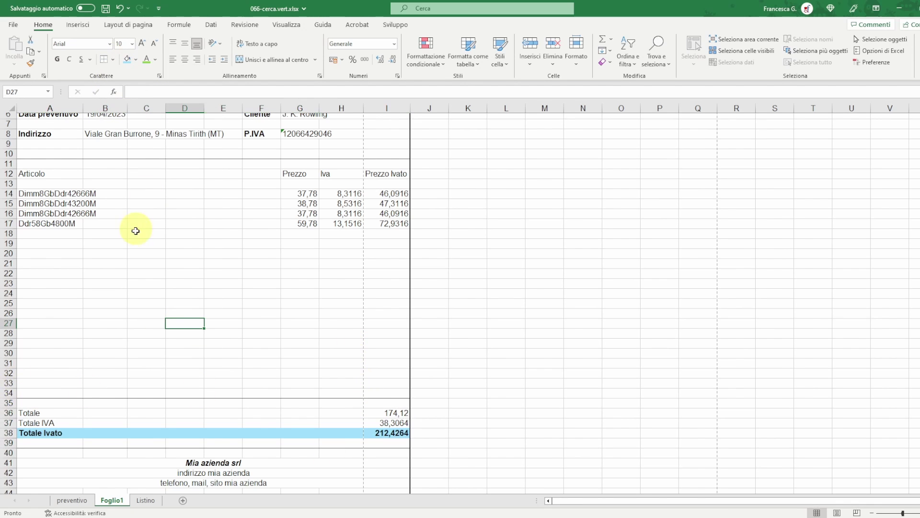
Bold the row 12 column headers and autofit column I to fit Prezzo Ivato
left_click_drag(45, 174, 396, 173)
key("ctrl+g")
left_click(401, 130)
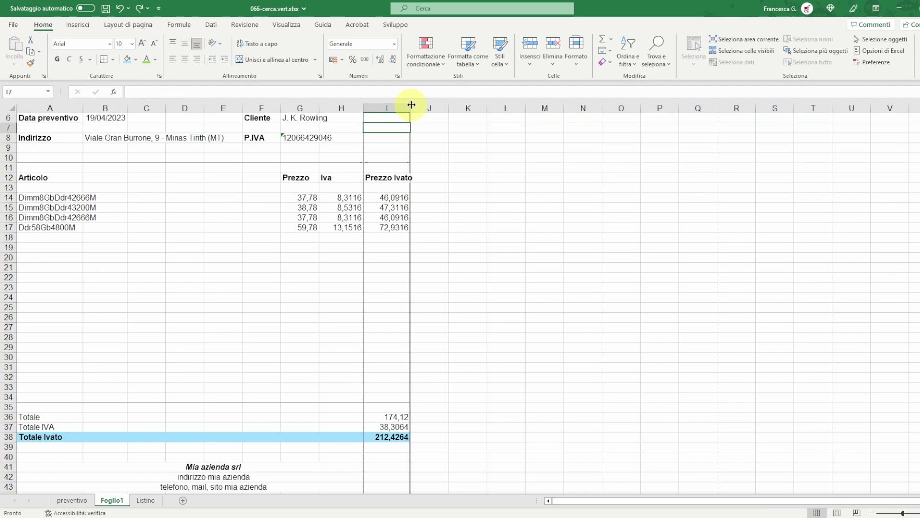
double_click(411, 108)
scroll(370, 238, "down", 4)
scroll(370, 240, "up", 4)
left_click(50, 237)
left_click(87, 238)
scroll(78, 271, "down", 5)
Clear the articles in A14:A18 and choose Dimm8GbDdr43200M as the first article
left_click(35, 297)
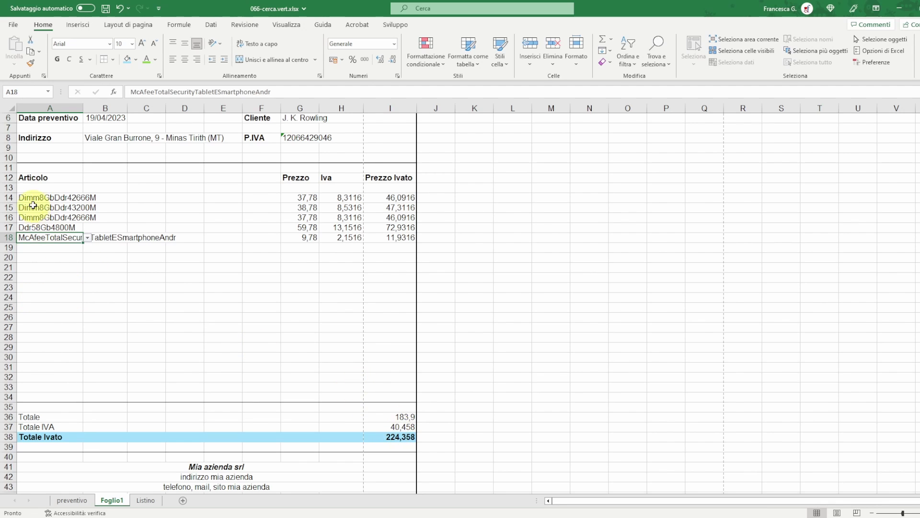
left_click_drag(33, 198, 37, 237)
key("Delete")
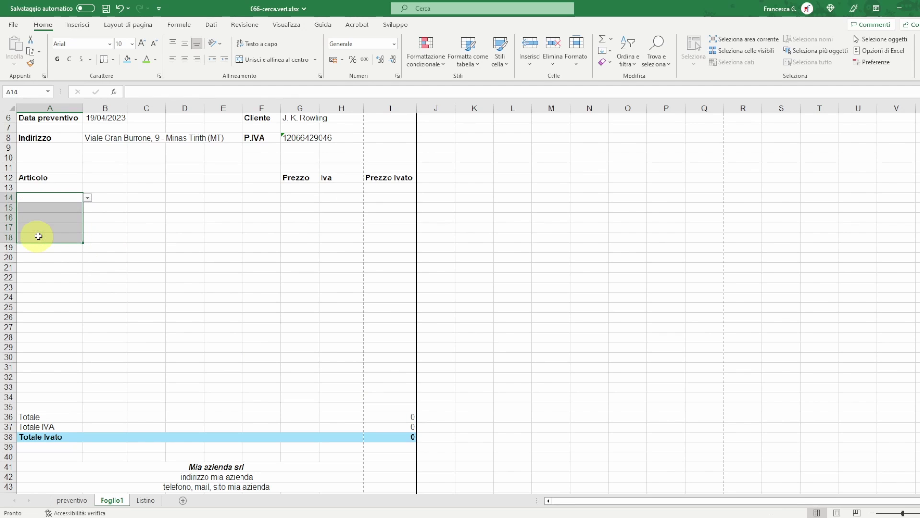
left_click(261, 257)
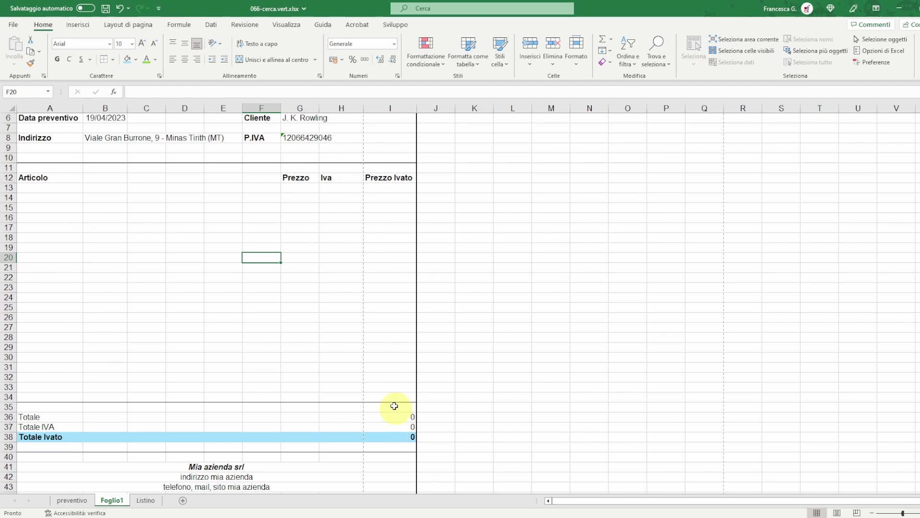
left_click(50, 197)
left_click(87, 198)
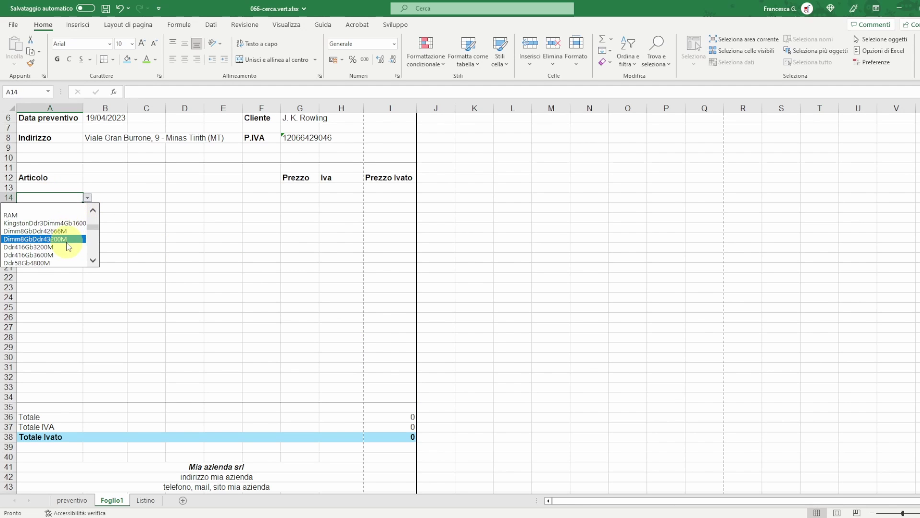
double_click(69, 238)
Apply the Contabilità € format to the totals and the Prezzo, Iva and Prezzo Ivato values
left_click_drag(390, 436, 397, 416)
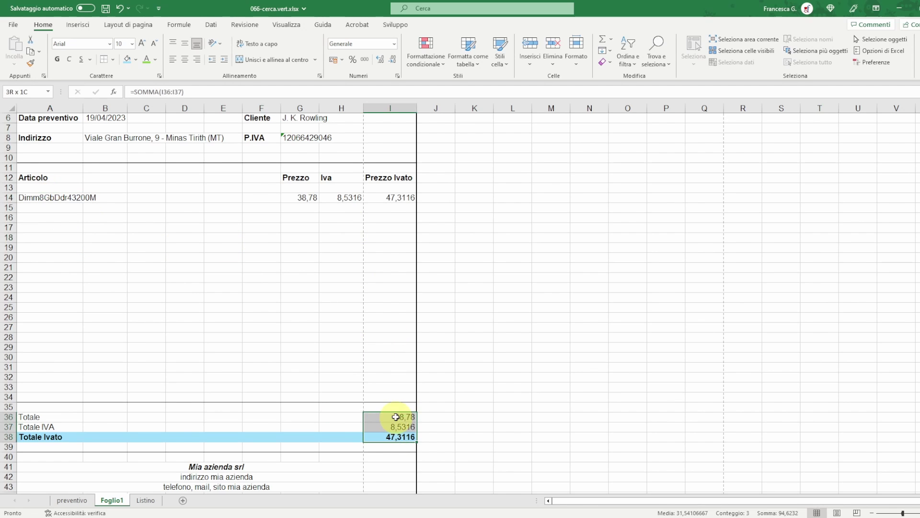
mouse_move(302, 198)
left_mouse_down()
mouse_move(385, 226)
mouse_move(387, 396)
left_mouse_up()
left_click(342, 60)
left_click(352, 75)
left_click(332, 250)
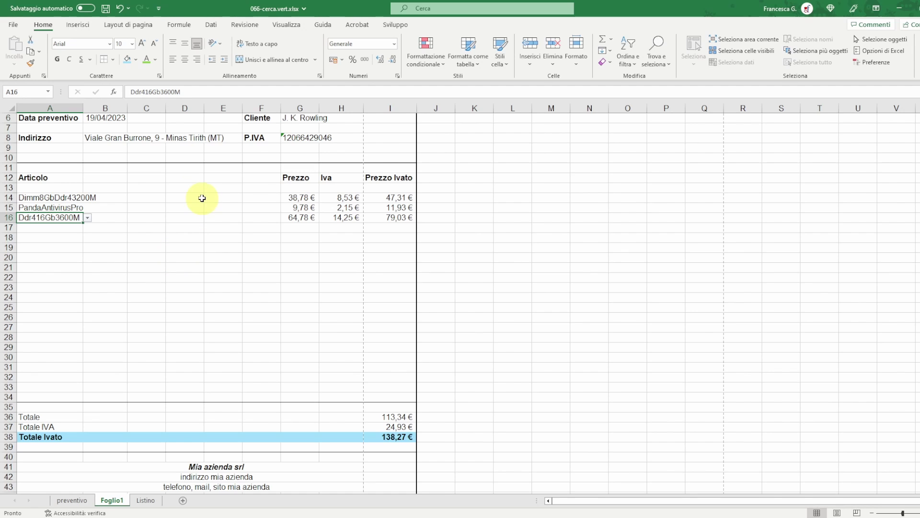
Switch Foglio1 to Page Break Preview from Visualizza and select the Iva column H
left_click(288, 25)
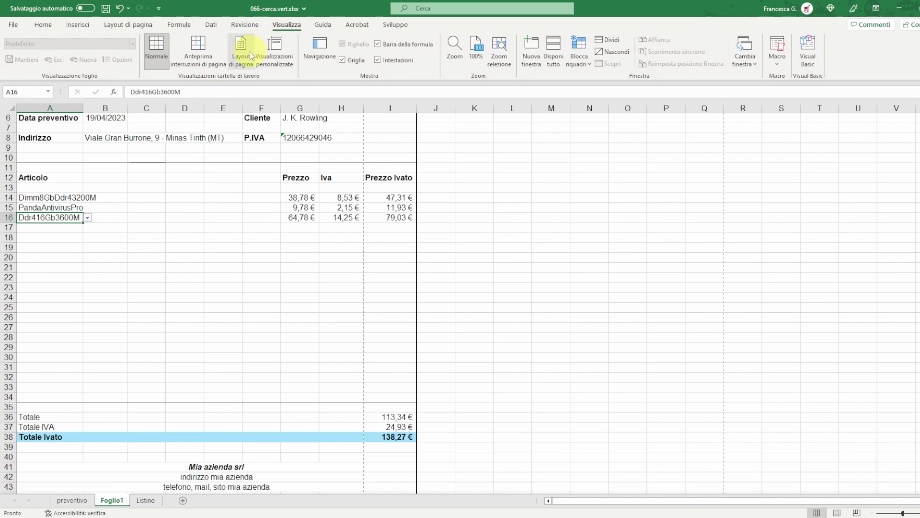
left_click(198, 57)
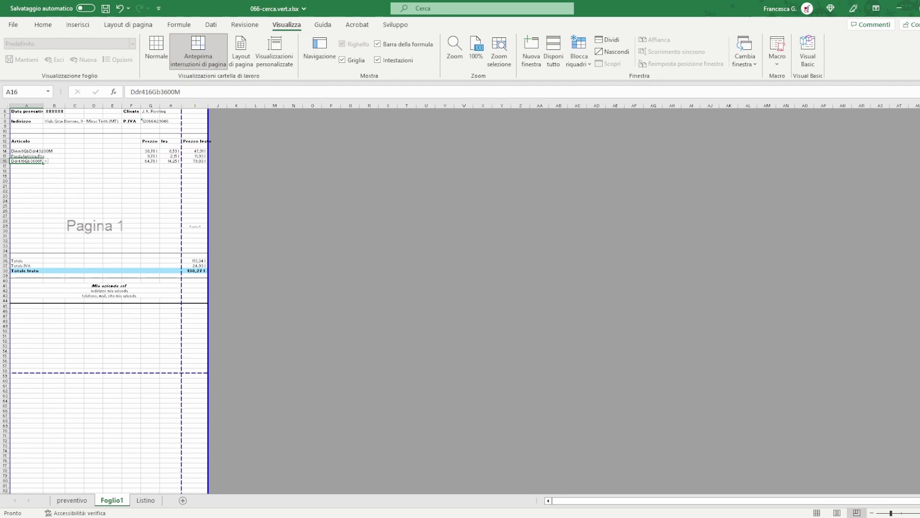
scroll(569, 379, "up", 2)
scroll(569, 378, "up", 2)
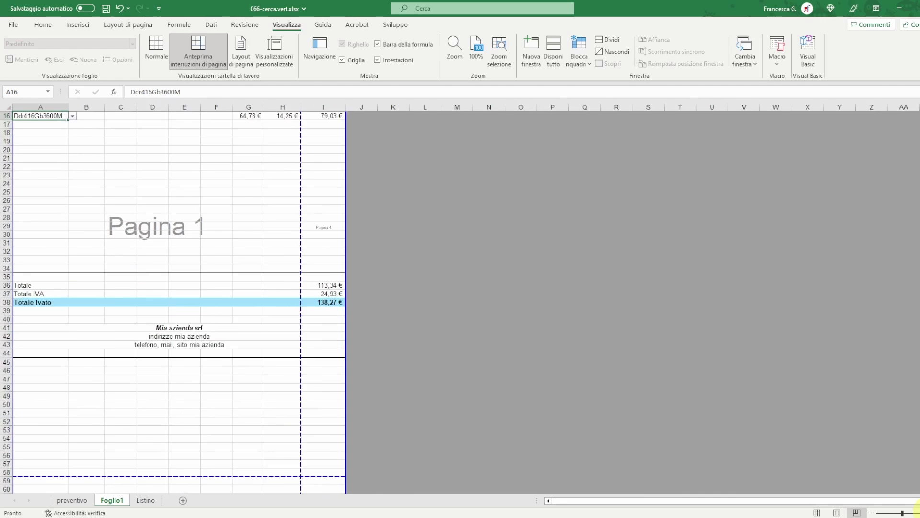
scroll(569, 378, "up", 1)
scroll(536, 366, "up", 5)
scroll(536, 367, "up", 1)
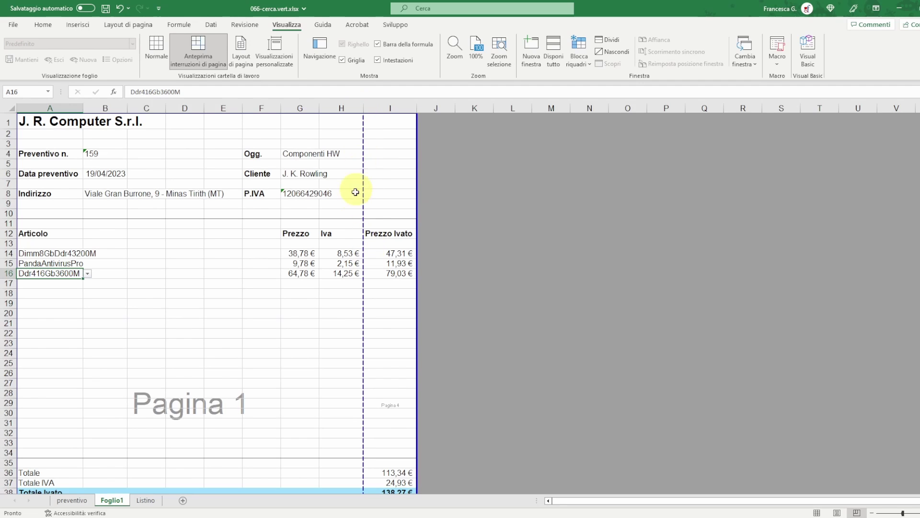
left_click(350, 103)
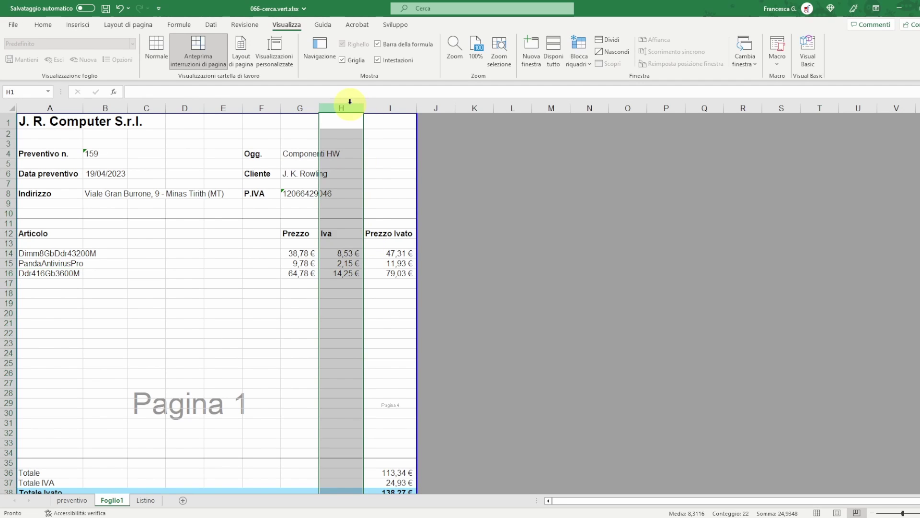
left_click(13, 28)
left_click(30, 206)
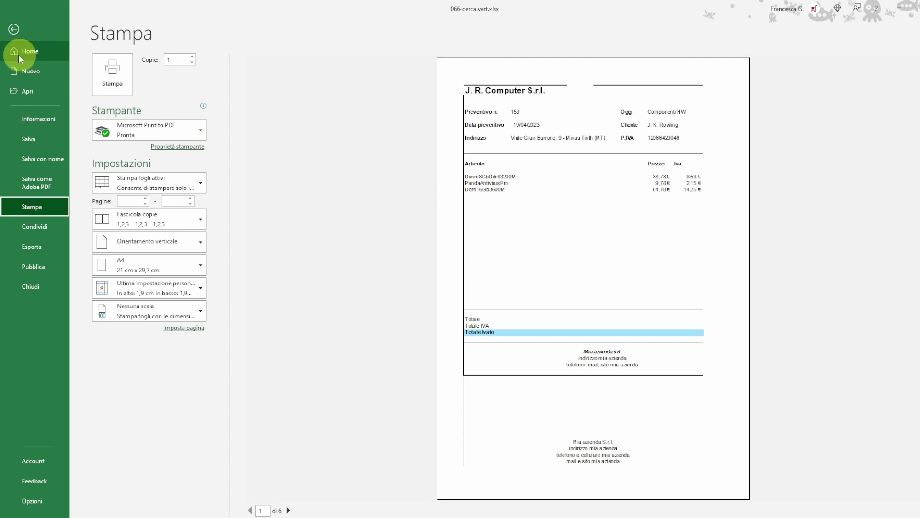
left_click(14, 30)
left_click(338, 293)
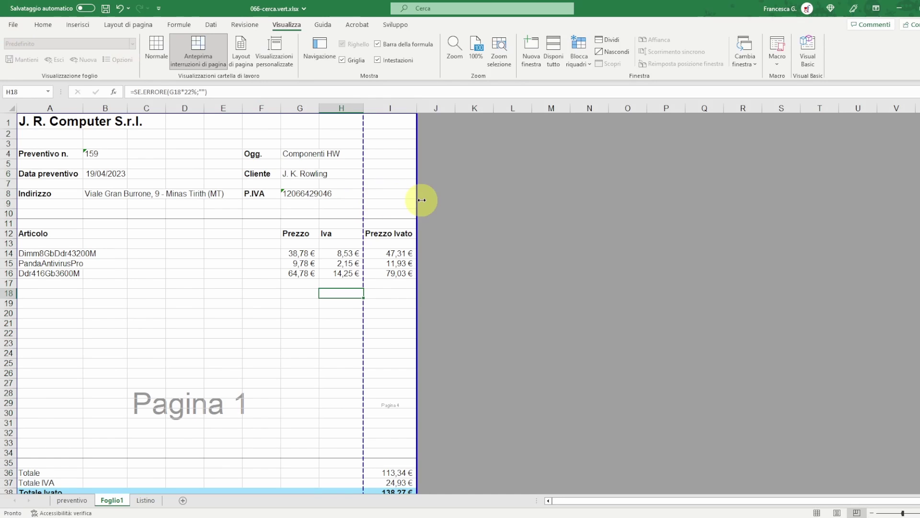
Drag the vertical page break right so column I (Prezzo Ivato) prints on page 1
left_click_drag(362, 199, 418, 199)
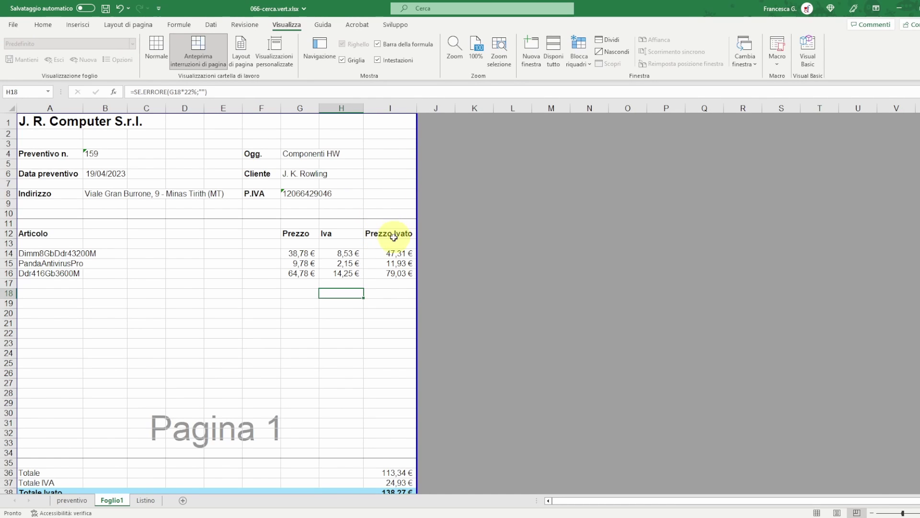
left_click(410, 109)
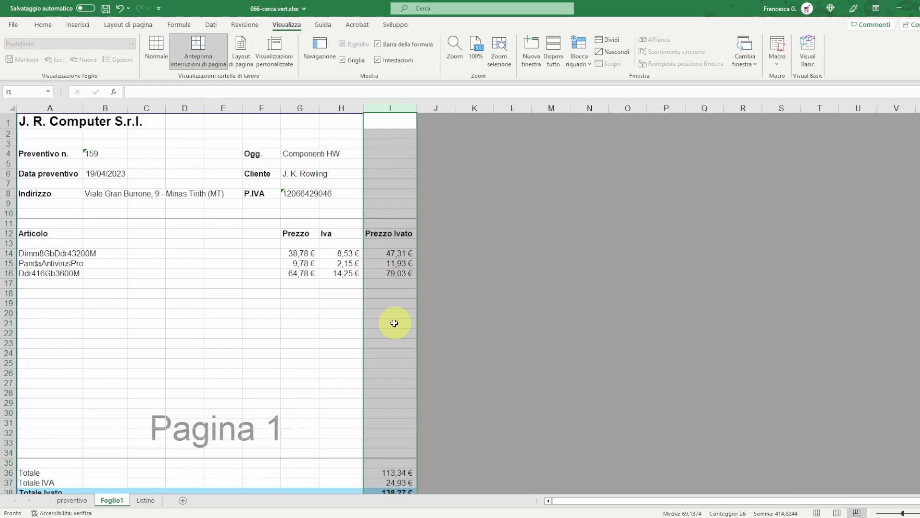
scroll(394, 323, "down", 4)
scroll(393, 324, "down", 7)
Move the bottom page break to row 45 to include the footer, then select column J
key("ctrl+Home")
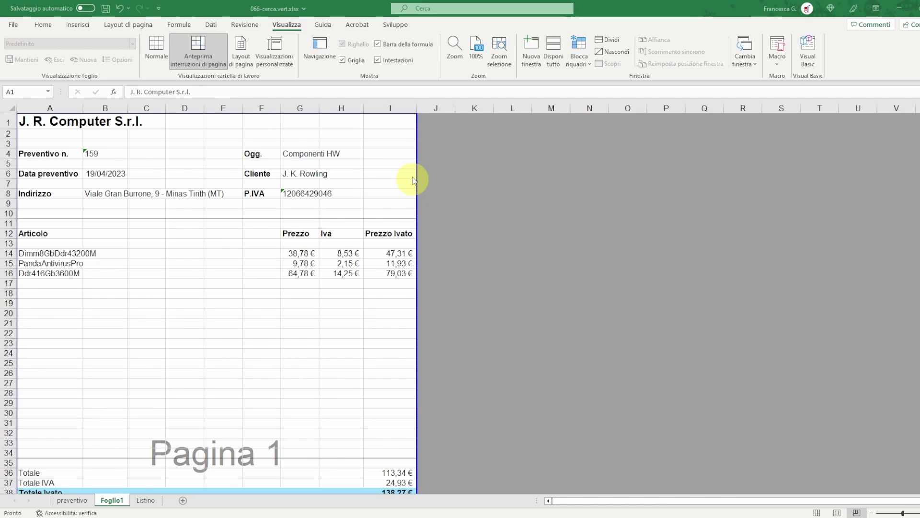
scroll(260, 278, "down", 1)
scroll(260, 278, "down", 6)
scroll(192, 215, "down", 7)
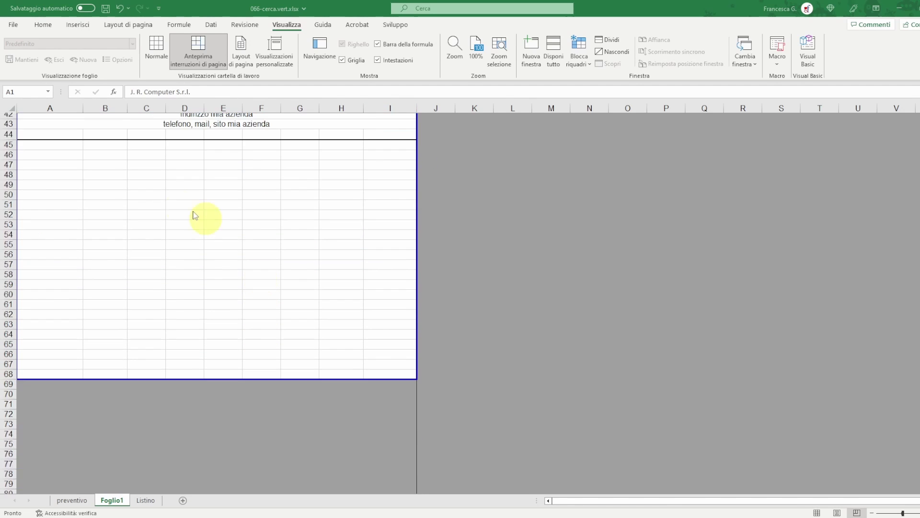
left_click_drag(194, 376, 236, 152)
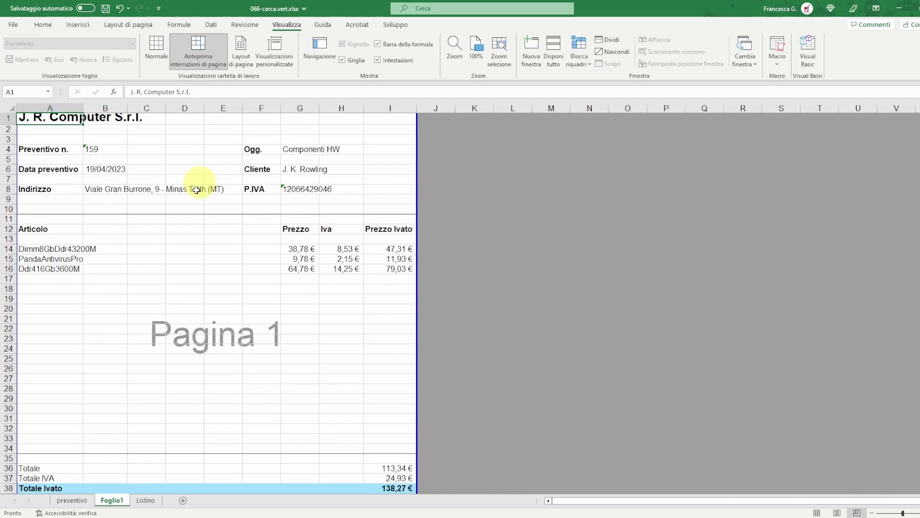
scroll(282, 307, "down", 9)
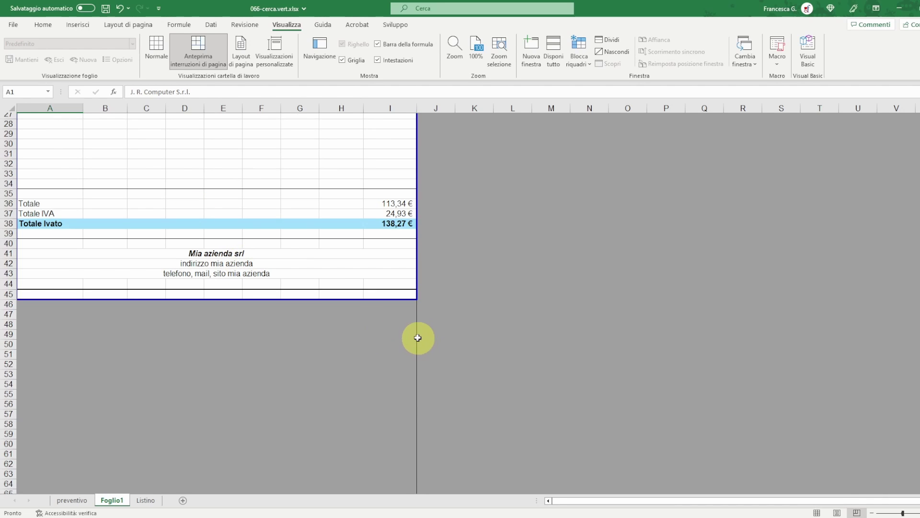
scroll(418, 337, "up", 2)
scroll(417, 337, "up", 7)
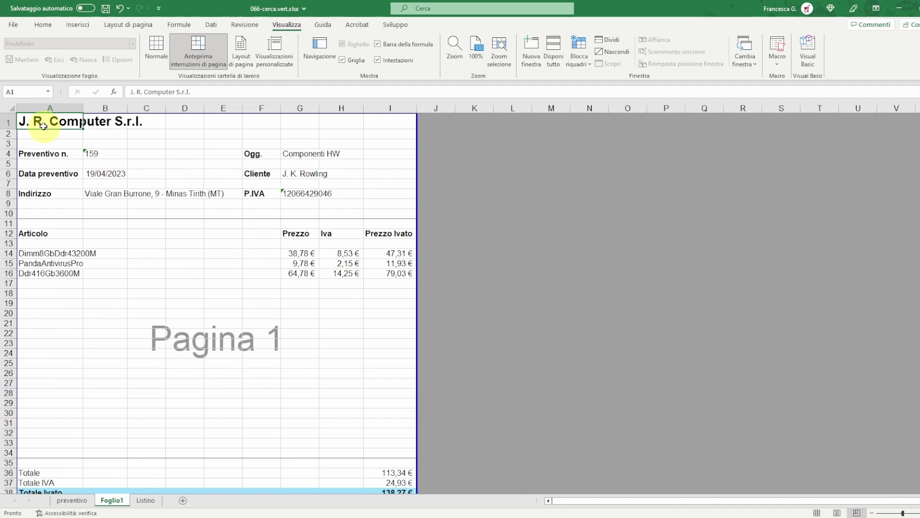
left_click_drag(436, 107, 502, 105)
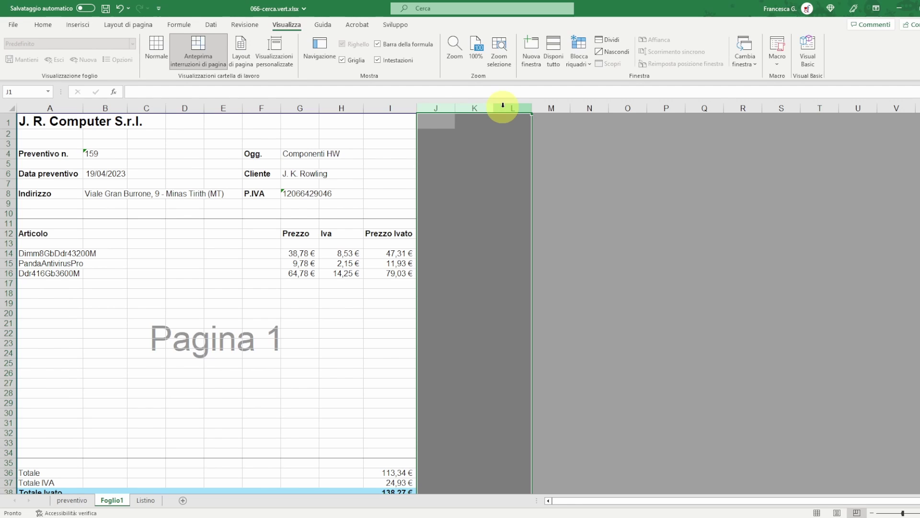
mouse_move(503, 104)
left_mouse_down()
mouse_move(438, 107)
mouse_move(528, 107)
mouse_move(446, 107)
left_mouse_up()
Apply No Border to column J and select the rows below the printed page
left_click(42, 25)
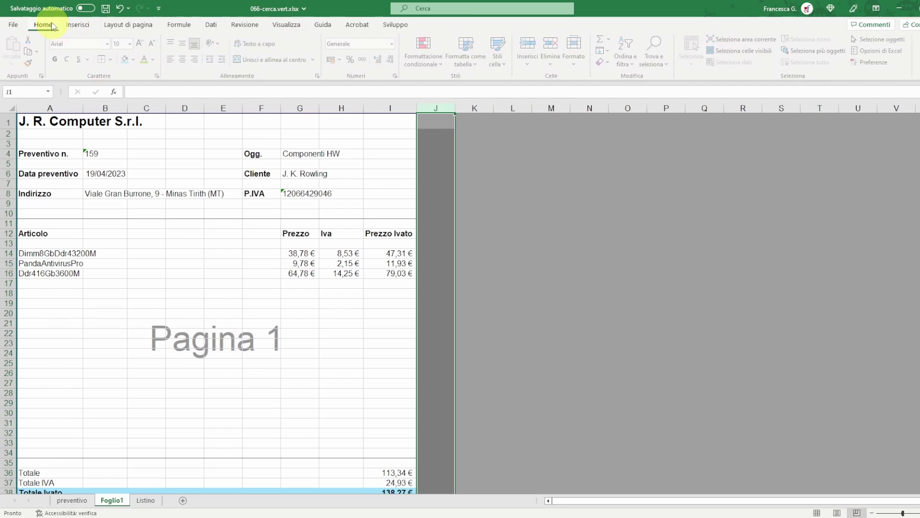
left_click(112, 60)
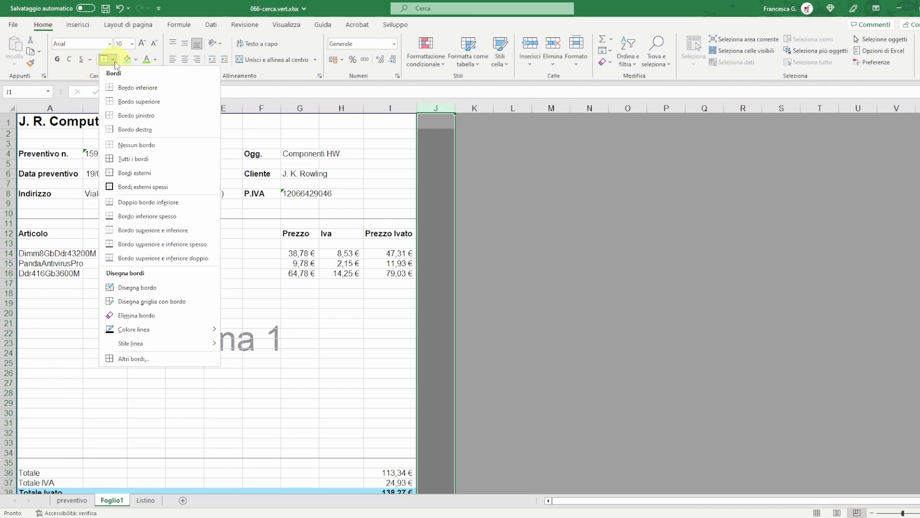
left_click(128, 145)
mouse_move(6, 487)
left_mouse_down()
mouse_move(26, 399)
mouse_move(8, 485)
left_mouse_up()
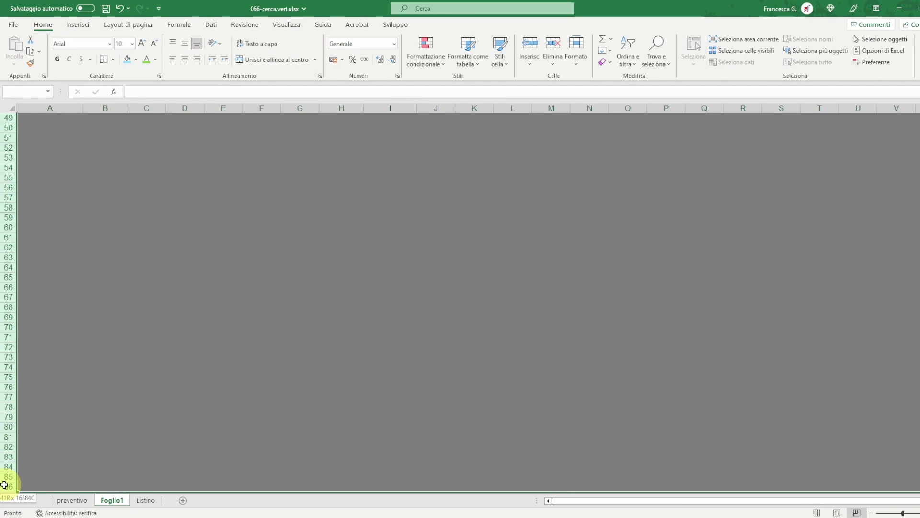
scroll(110, 144, "up", 8)
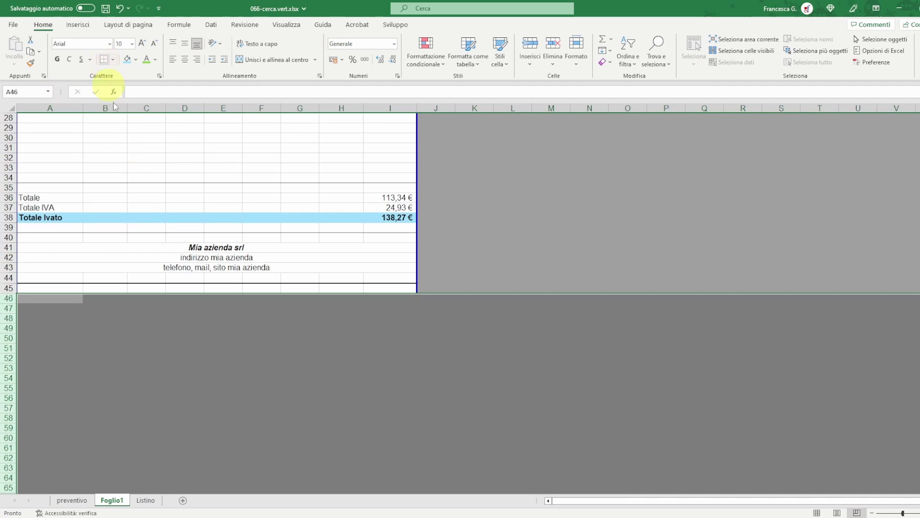
left_click(154, 211)
scroll(335, 240, "up", 8)
Select the title row A–I, then column A, then the totals block in rows 35–39
left_click(527, 163)
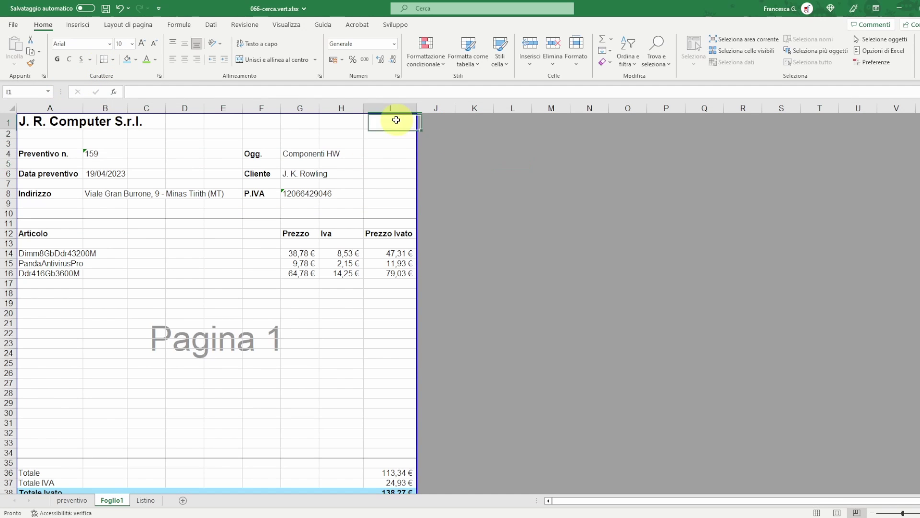
left_click_drag(397, 120, 38, 107)
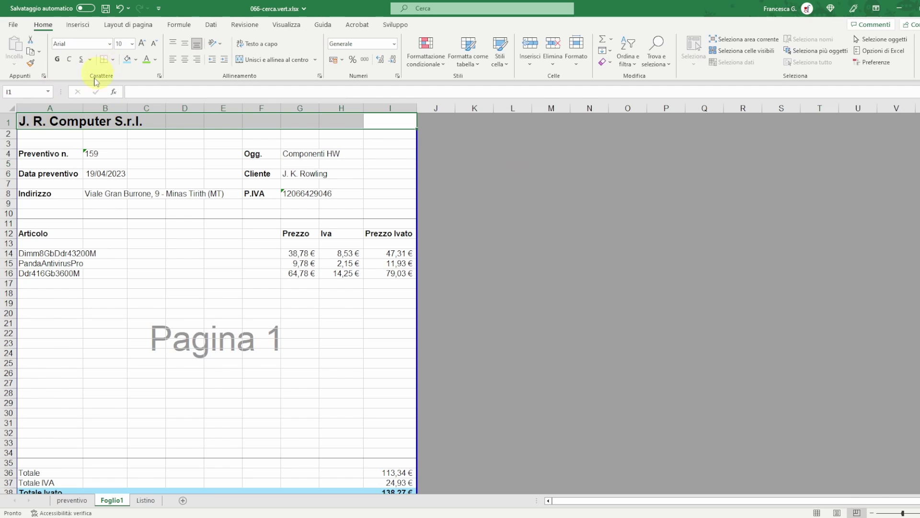
left_click(32, 110)
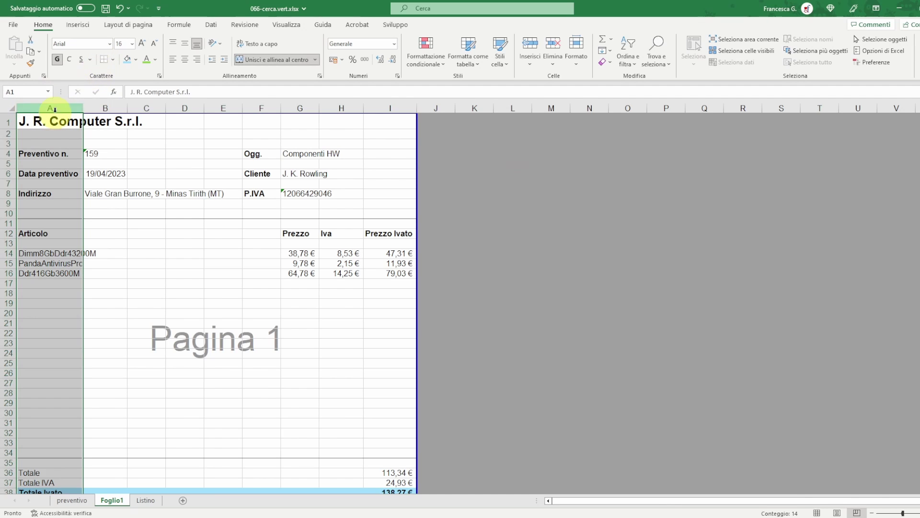
left_click(114, 188)
scroll(269, 250, "down", 4)
left_click(184, 282)
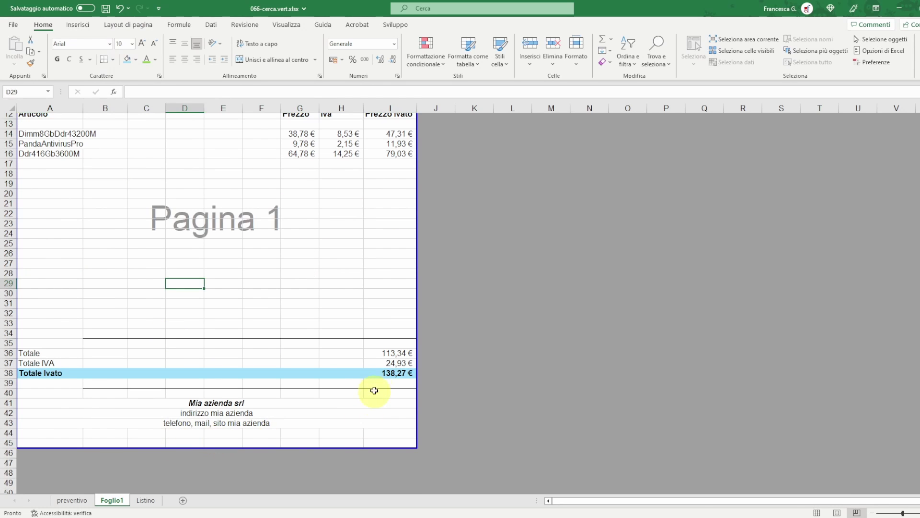
left_click_drag(385, 382, 41, 343)
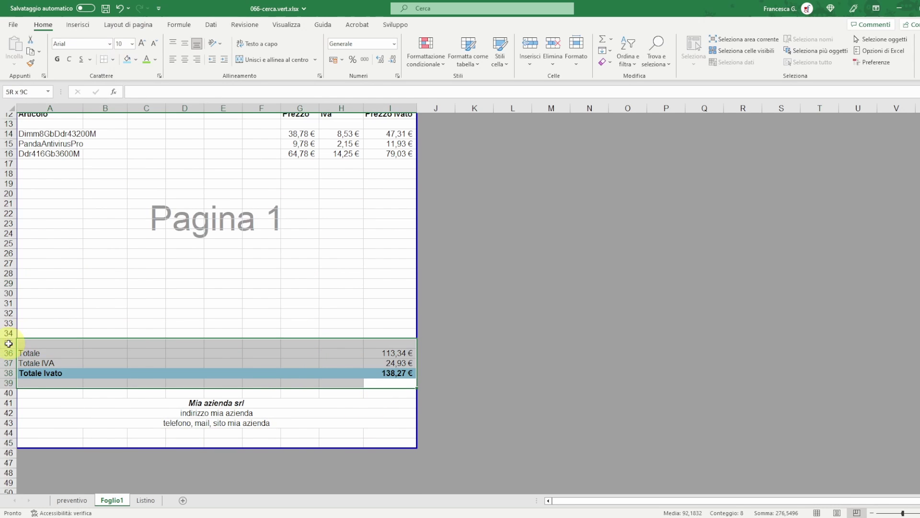
Add a top and a bottom border to the totals block through More Borders
left_click(113, 60)
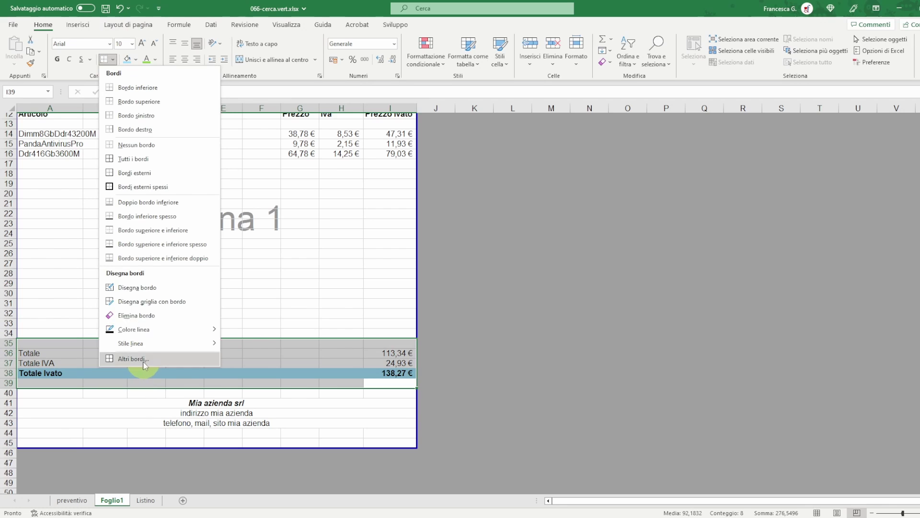
left_click(135, 358)
left_click(452, 290)
left_click(458, 323)
left_click(524, 423)
left_click(267, 318)
Select rows 12 to 39, covering the article list and the totals
mouse_move(390, 382)
left_mouse_down()
mouse_move(74, 336)
mouse_move(19, 345)
left_mouse_up()
scroll(106, 248, "up", 4)
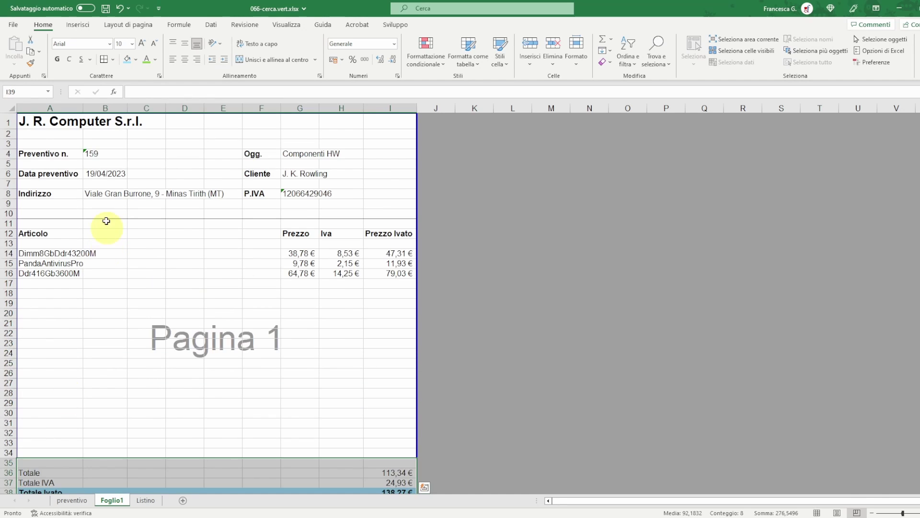
left_click_drag(7, 433, 4, 173)
left_click(44, 25)
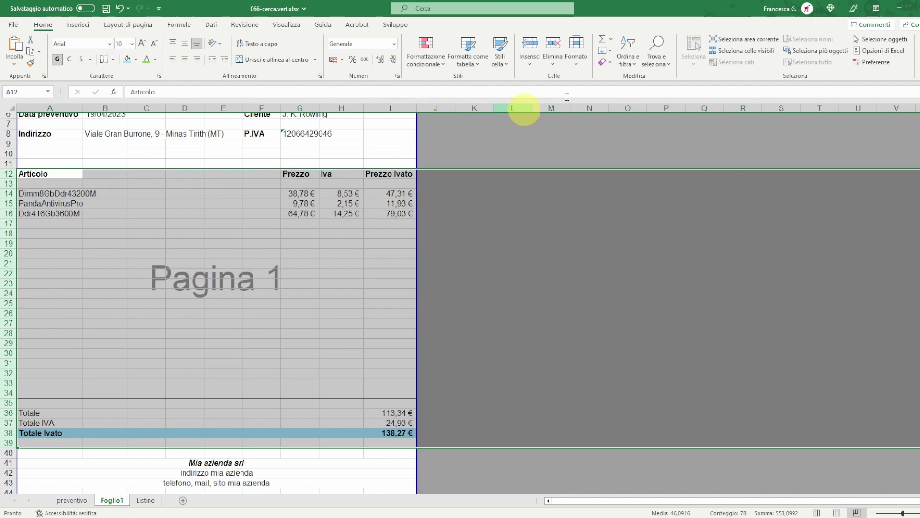
Set rows 12–39 to a row height of 20 and align their text to the middle
left_click(579, 66)
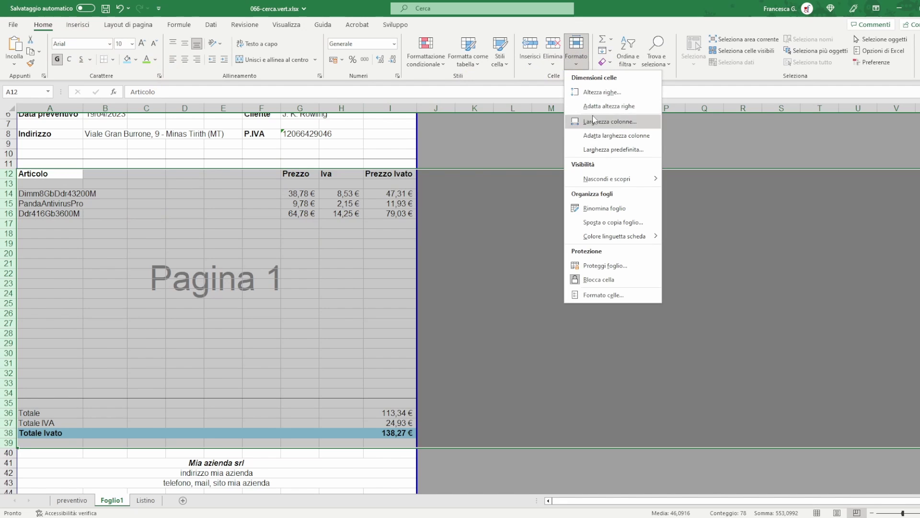
left_click(593, 93)
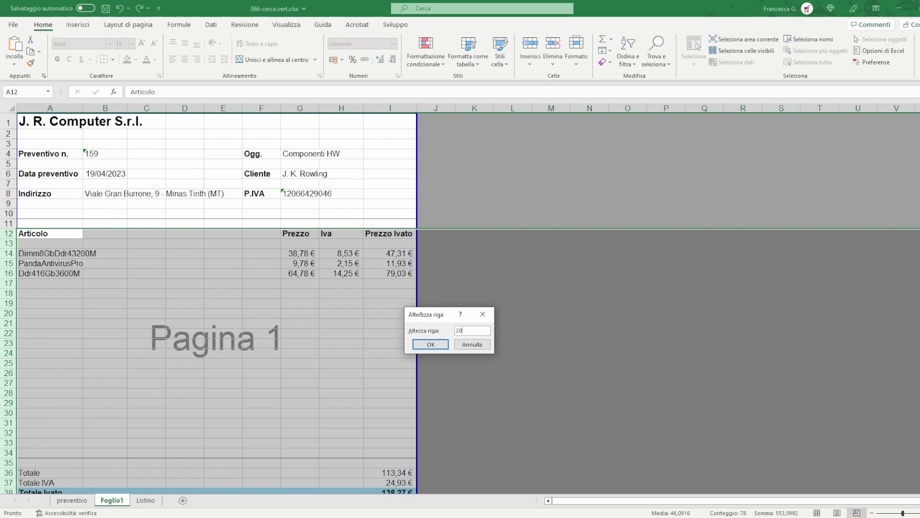
left_click(428, 344)
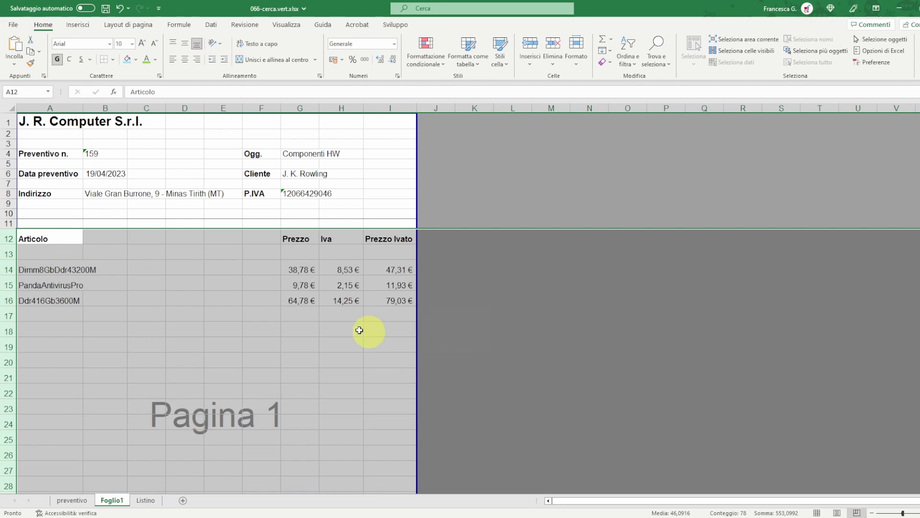
left_click(185, 44)
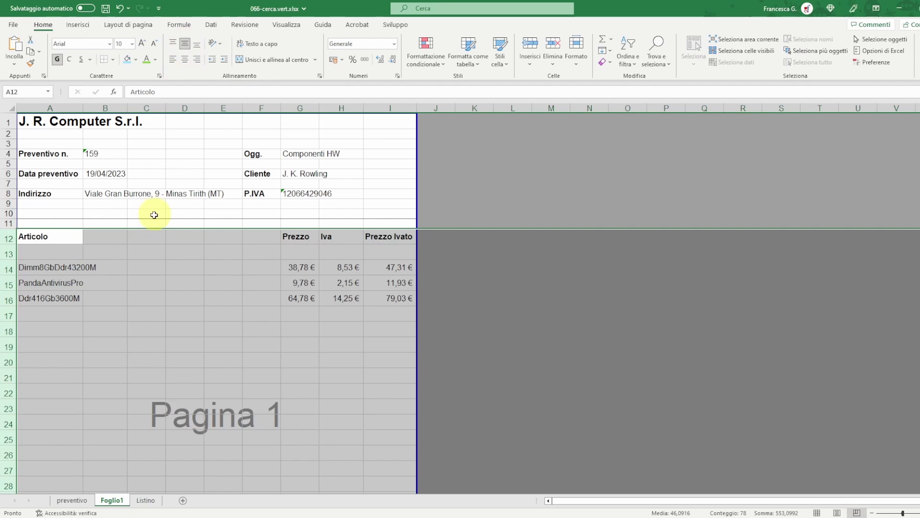
left_click(150, 261)
scroll(150, 261, "down", 4)
scroll(150, 261, "down", 3)
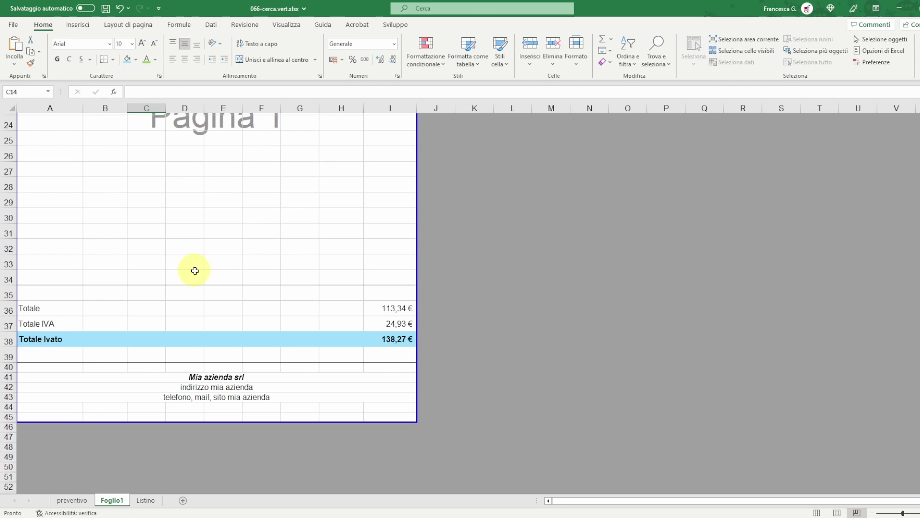
Check in the File > Print preview that the quote fits on one page
left_click(13, 24)
left_click(31, 207)
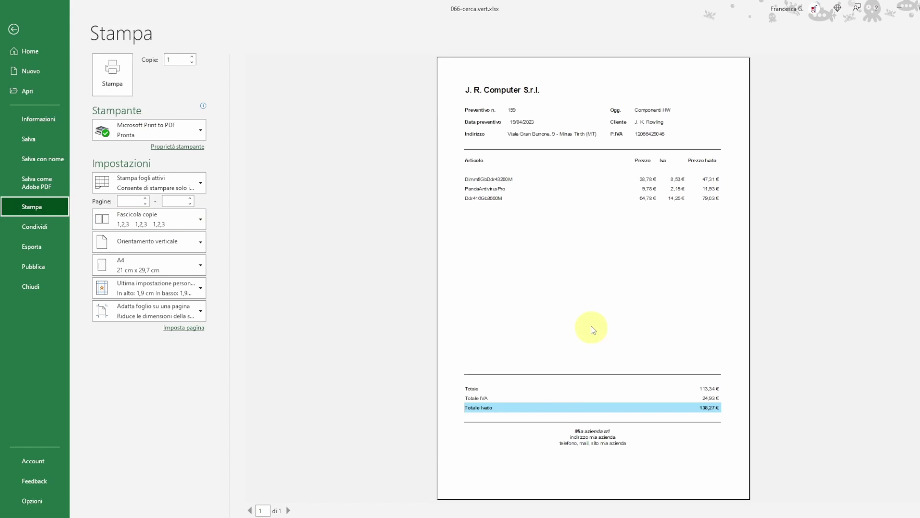
key("Escape")
Pick Dimm8GbDdr43200M in A19 and Ddr58Gb4800M in A20, then select the article cells
left_click(88, 168)
left_click(73, 212)
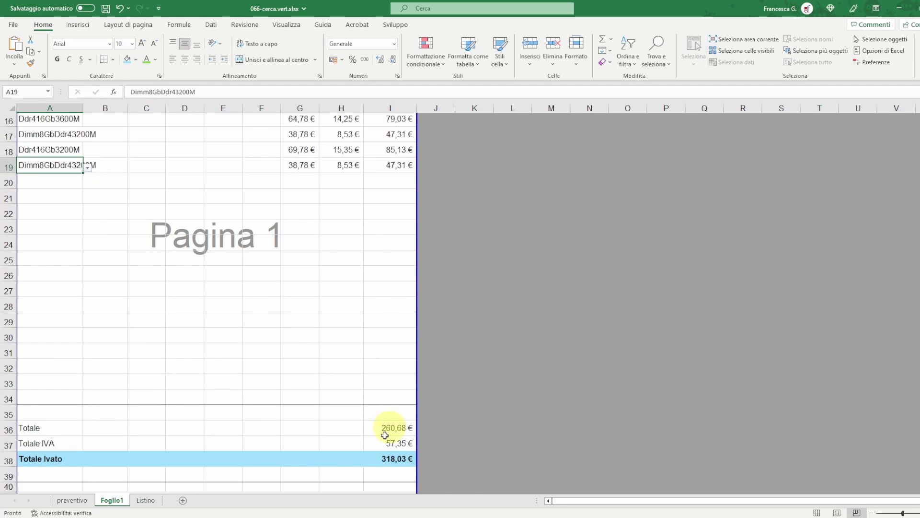
left_click(70, 180)
left_click(87, 183)
left_click(72, 242)
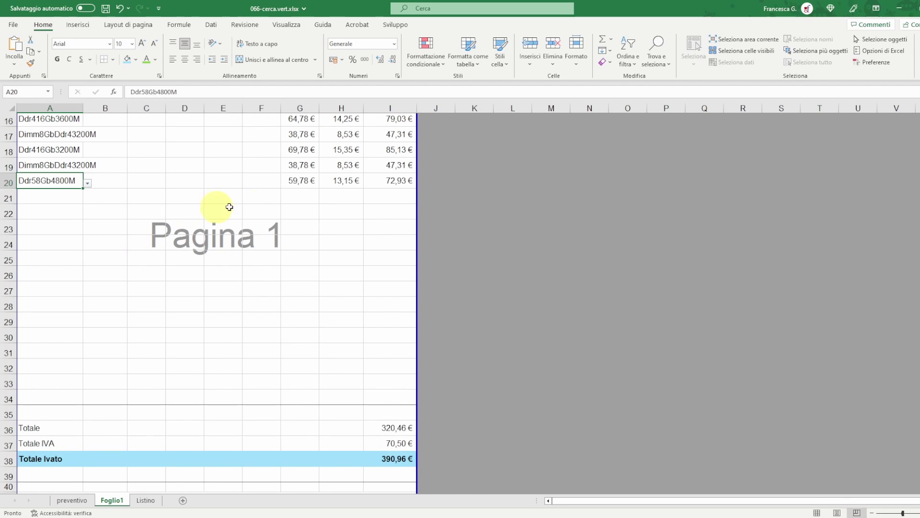
left_click(261, 197)
scroll(308, 191, "up", 3)
left_click(42, 176)
key("ctrl+shift+Down")
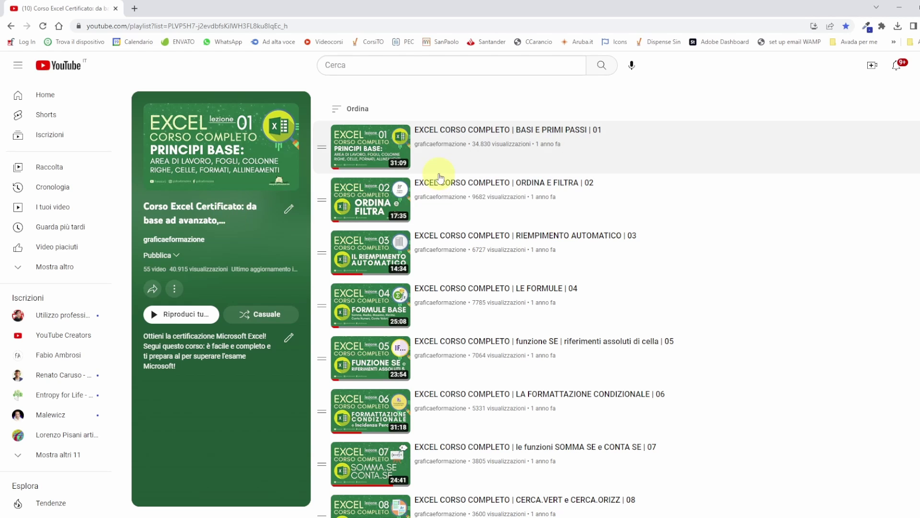
Scroll down through the Corso Excel Certificato playlist and back up again
scroll(469, 201, "down", 2)
scroll(469, 200, "down", 2)
scroll(469, 200, "down", 3)
scroll(469, 200, "down", 2)
scroll(469, 201, "down", 2)
scroll(469, 201, "down", 3)
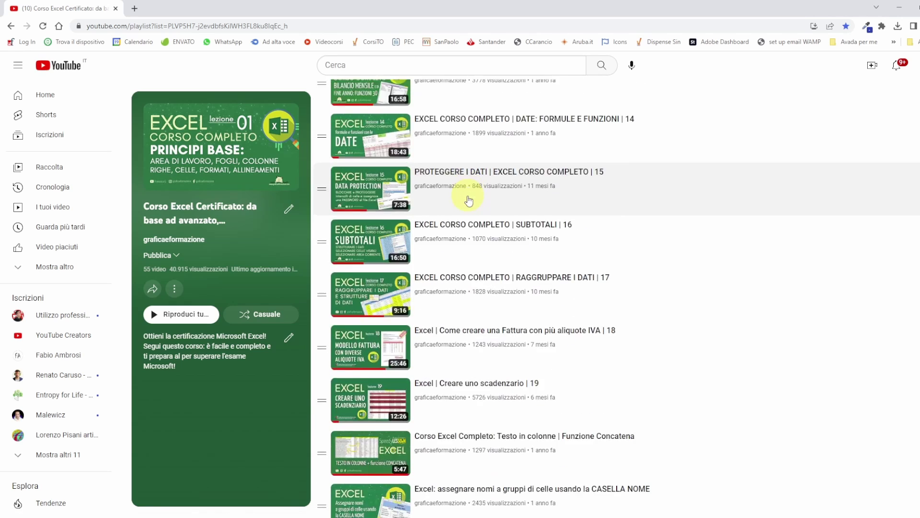
scroll(468, 201, "down", 8)
scroll(465, 240, "down", 1)
scroll(462, 260, "down", 2)
scroll(462, 258, "up", 7)
scroll(463, 263, "up", 8)
scroll(463, 267, "up", 5)
scroll(465, 267, "up", 5)
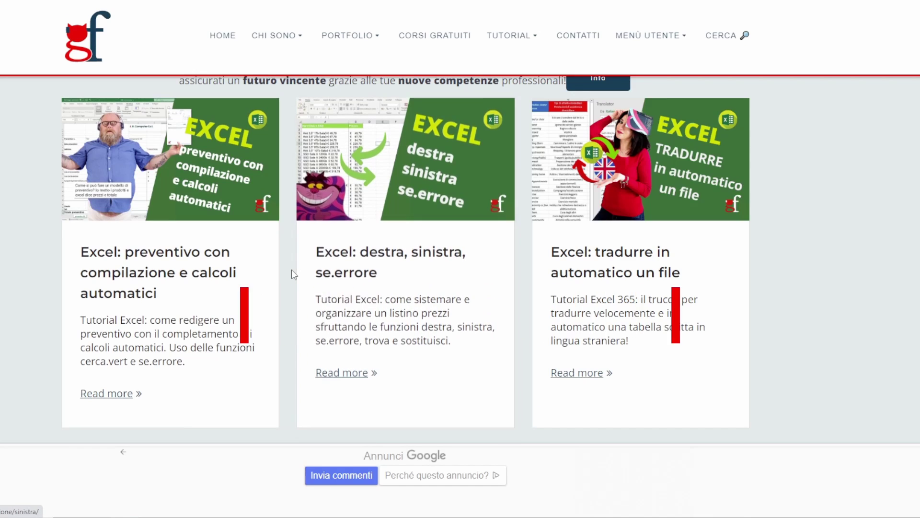
scroll(292, 269, "up", 1)
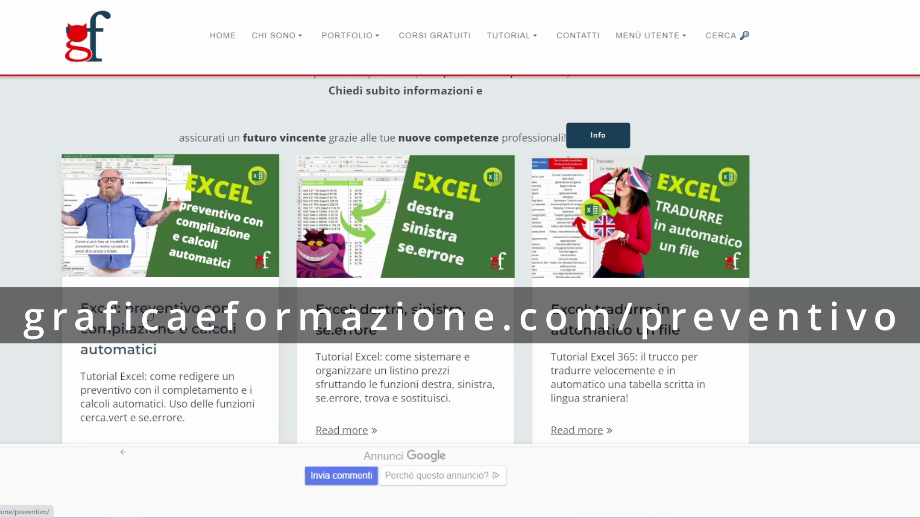
Open the 'Excel: preventivo con compilazione e calcoli automatici' article and scroll to SCARICA L'ESERCIZIO and the chapters
left_click(158, 317)
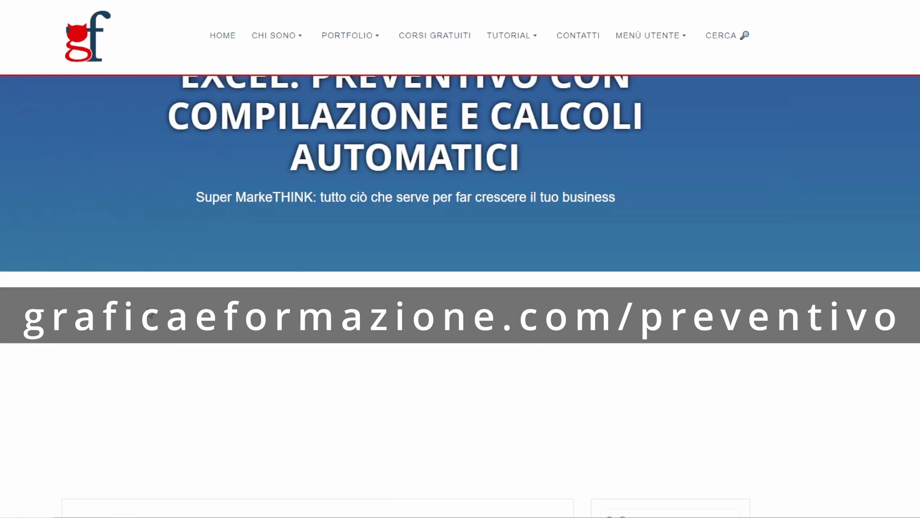
scroll(158, 316, "down", 5)
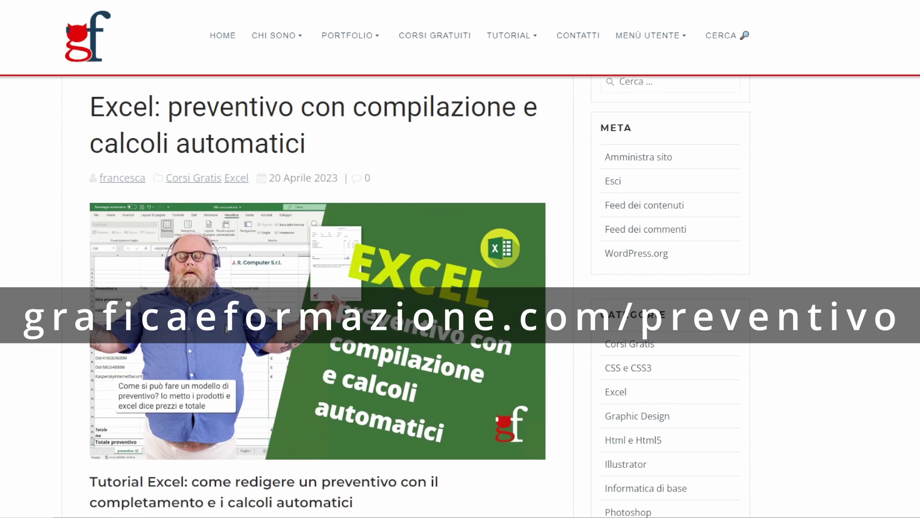
scroll(291, 316, "down", 3)
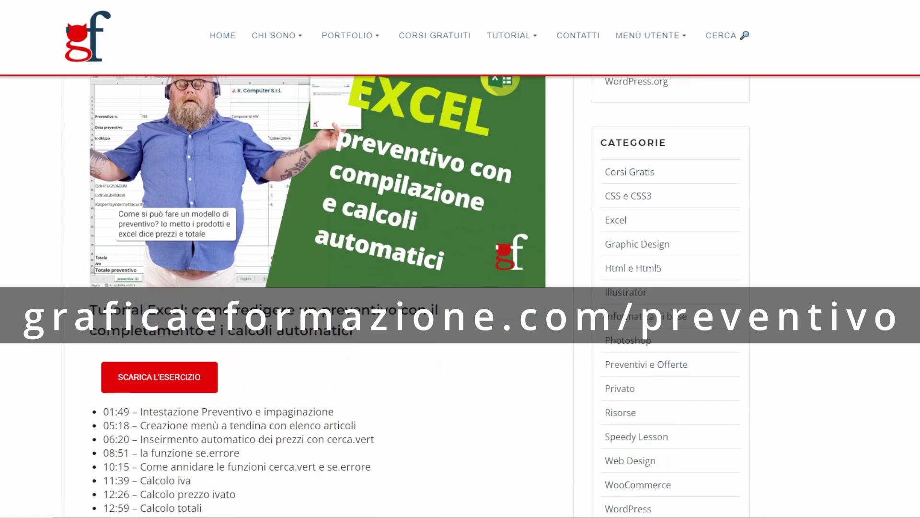
scroll(186, 383, "down", 2)
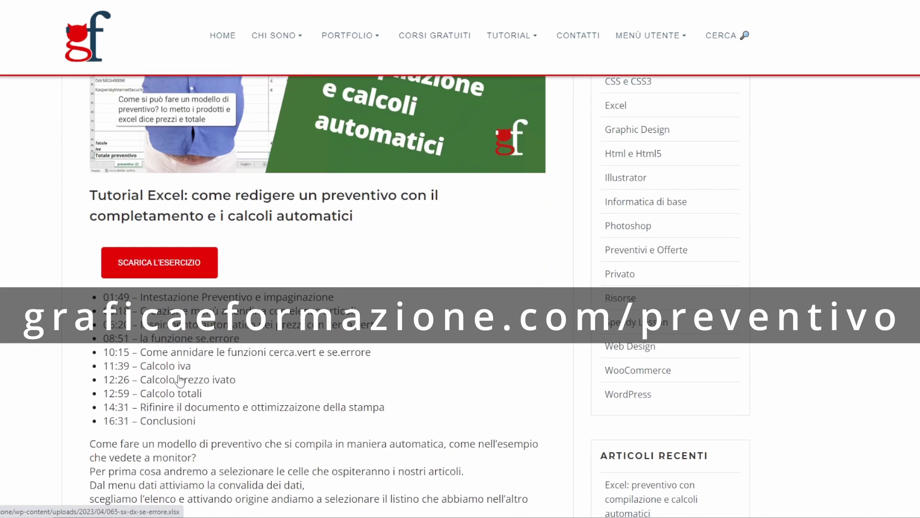